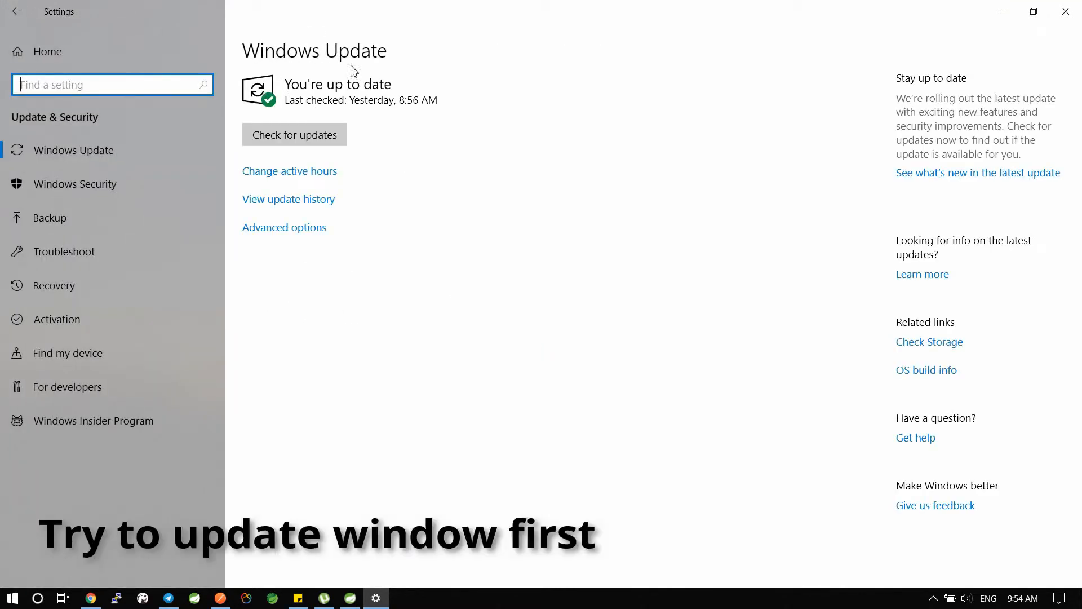
Check for available Windows updates.
click(304, 137)
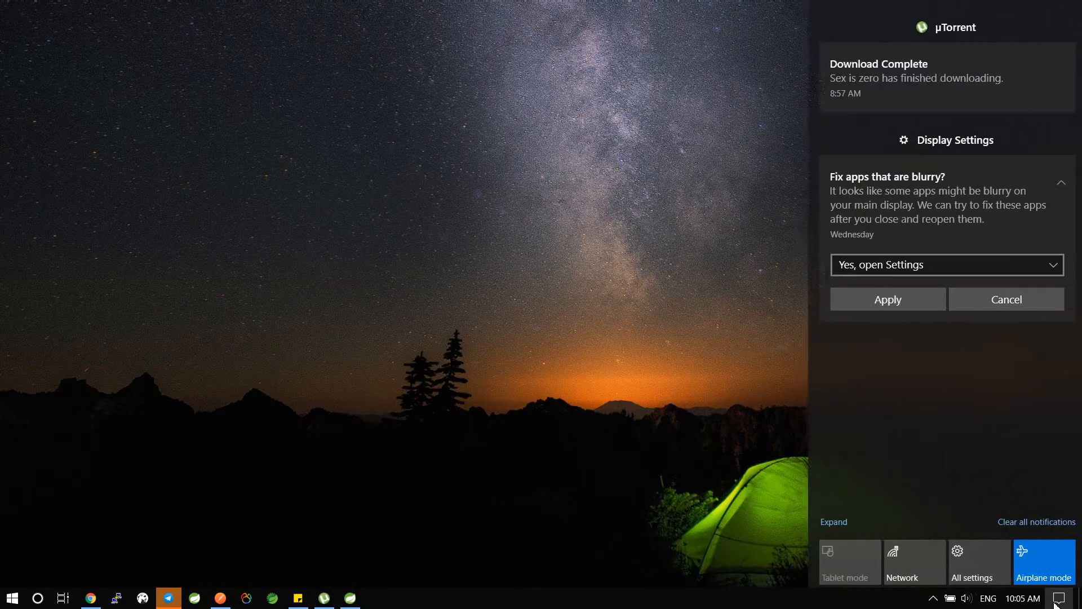
Open the advanced power settings of the Balanced plan from the system's power and sleep settings.
click(952, 557)
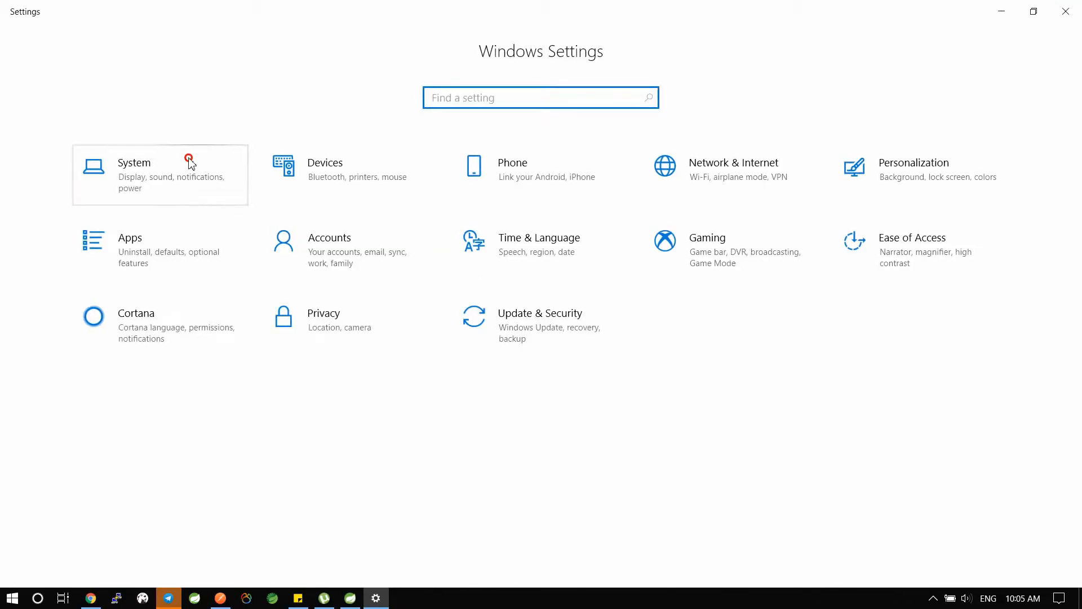
click(191, 163)
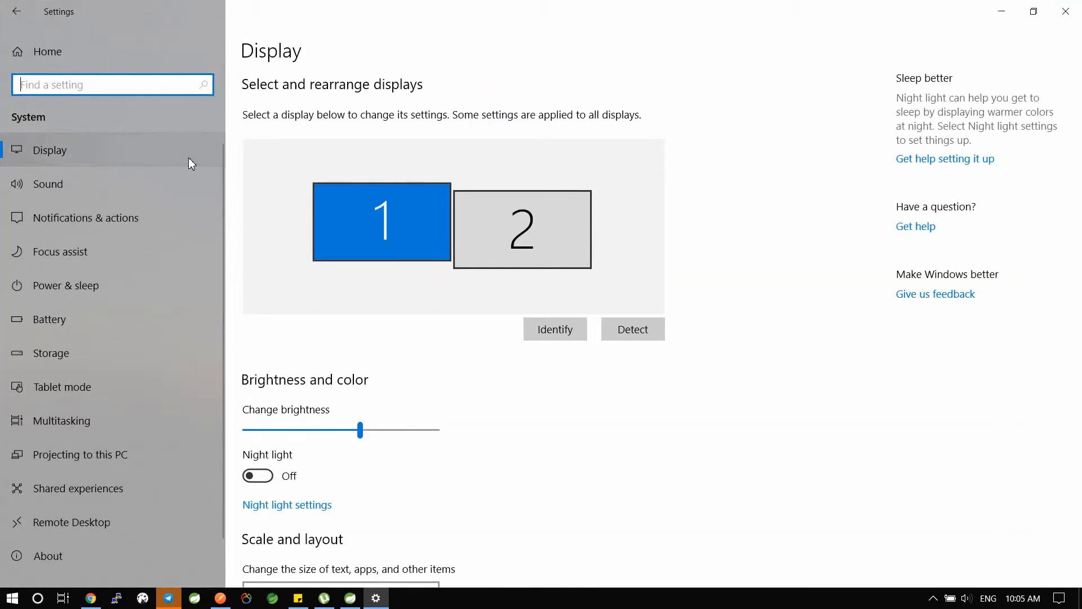
click(54, 288)
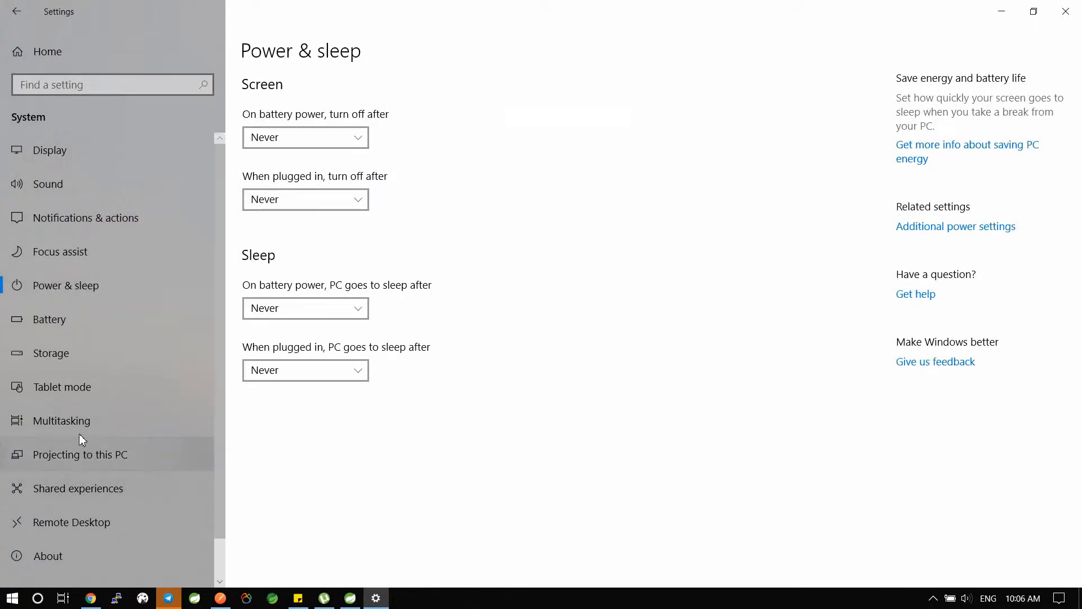
click(943, 227)
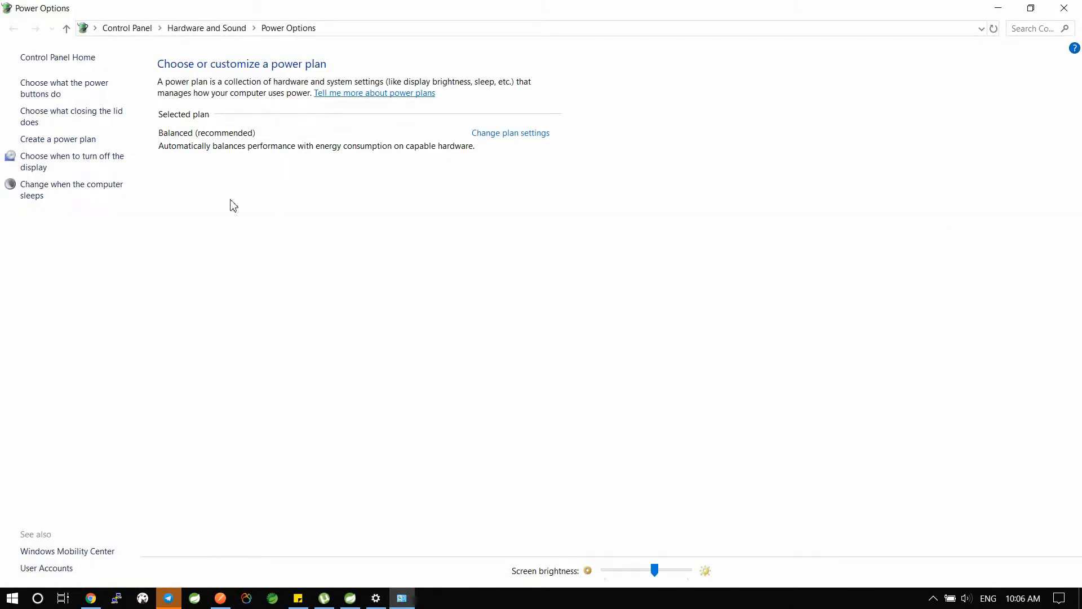
click(520, 138)
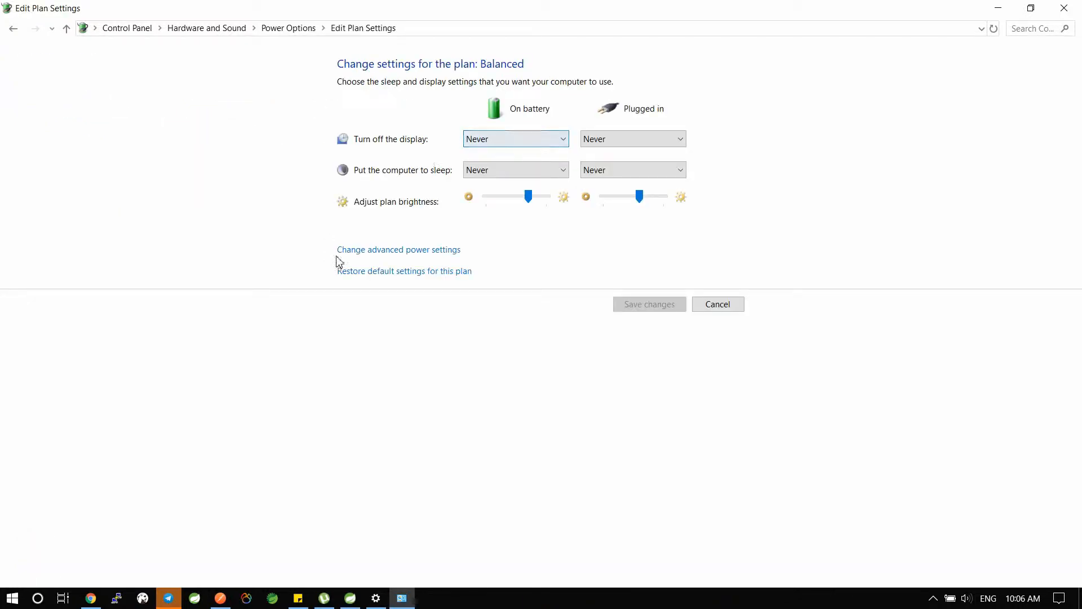
click(414, 257)
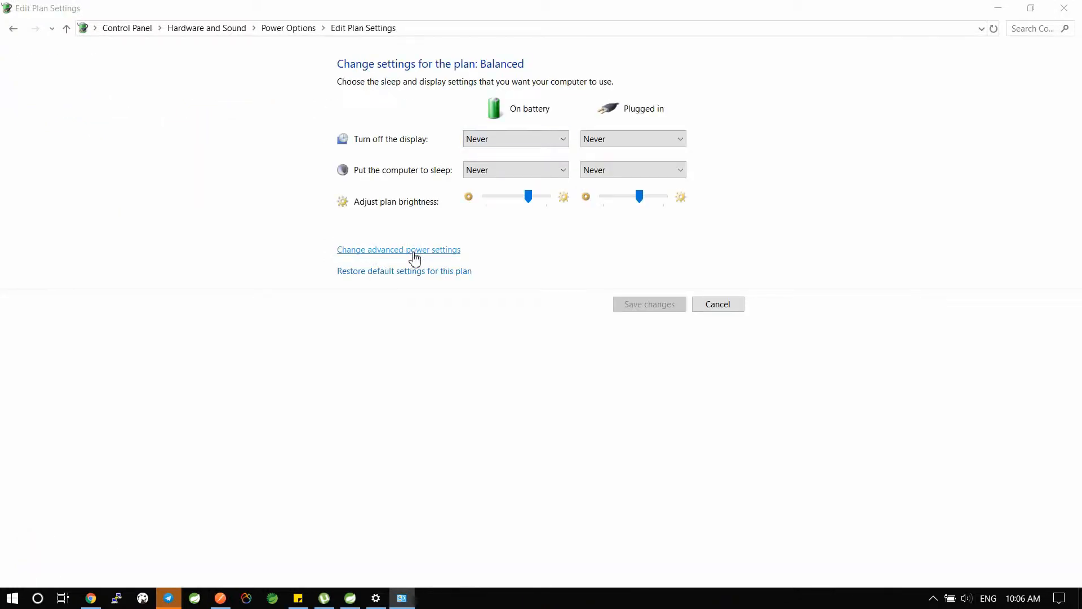
drag(189, 8, 420, 5)
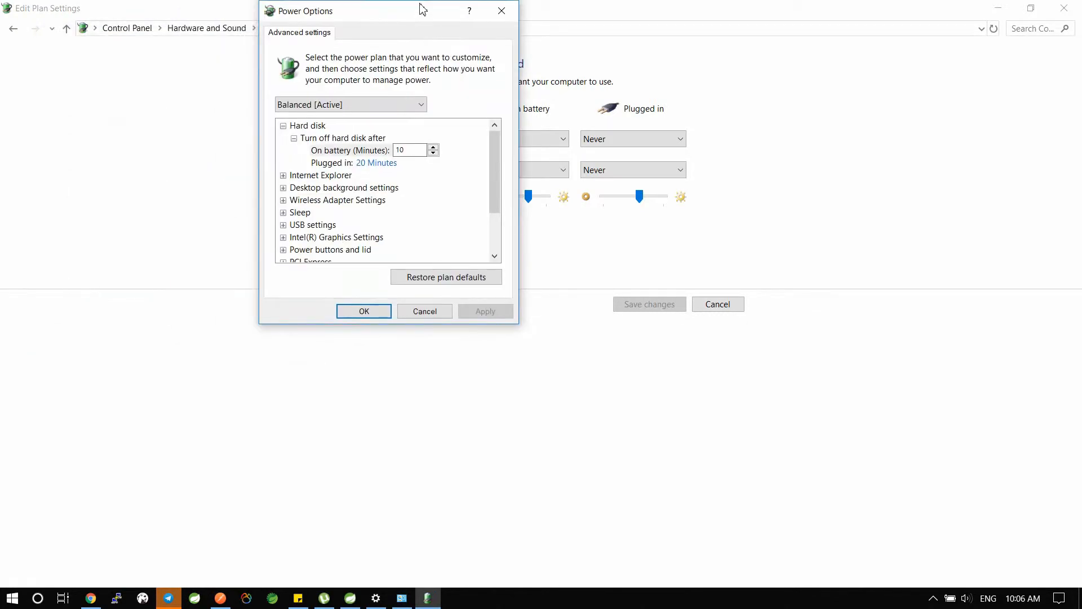
click(314, 126)
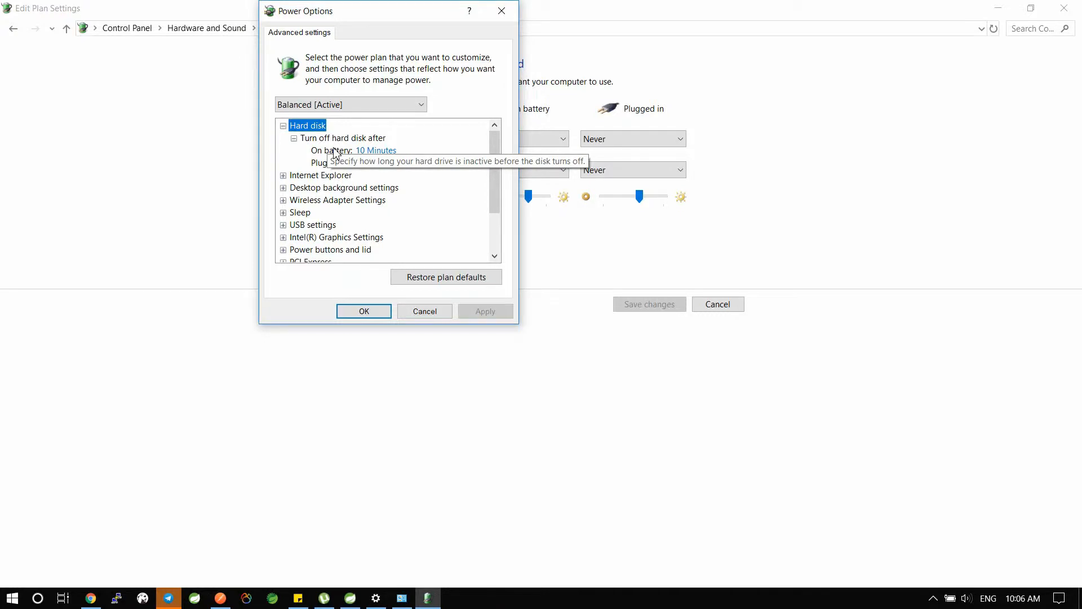
click(422, 279)
drag(399, 10, 523, 99)
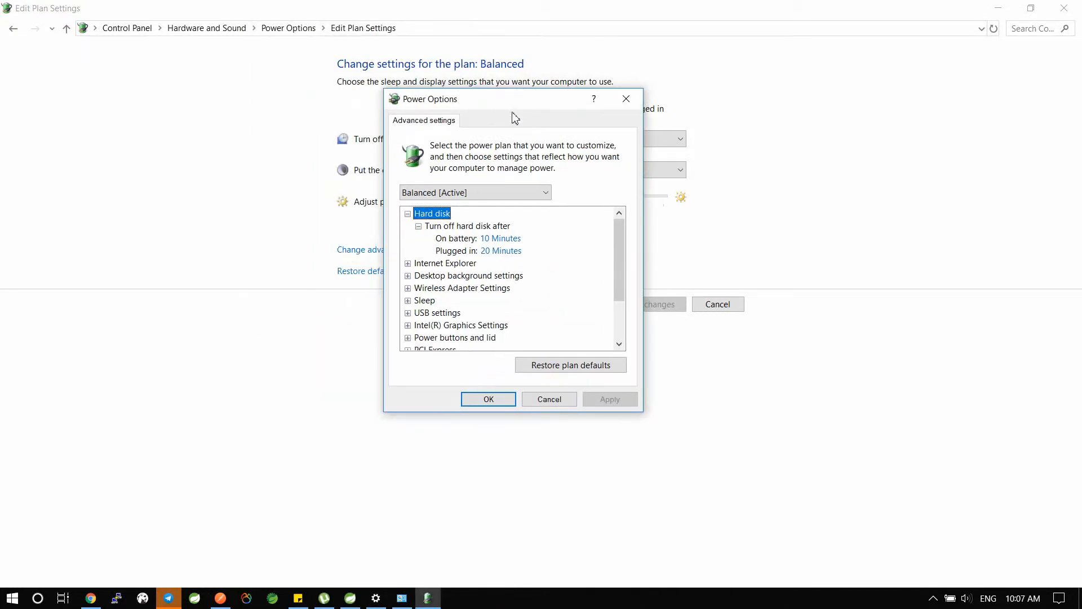
Set the hard disk turn-off time to 0 minutes (Never) for both on battery and plugged in.
click(498, 238)
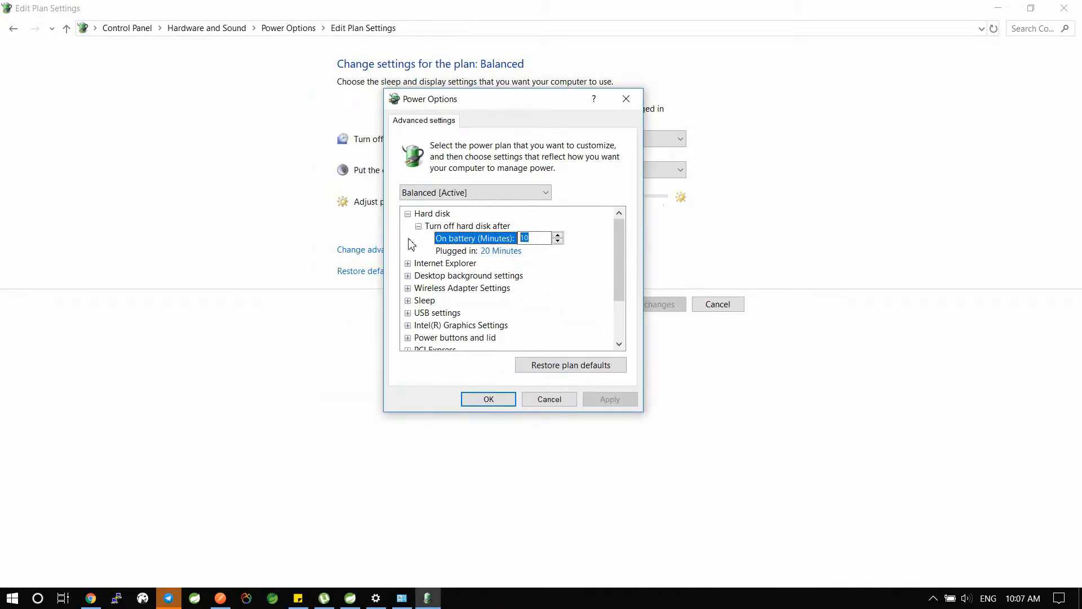
text(0)
click(496, 250)
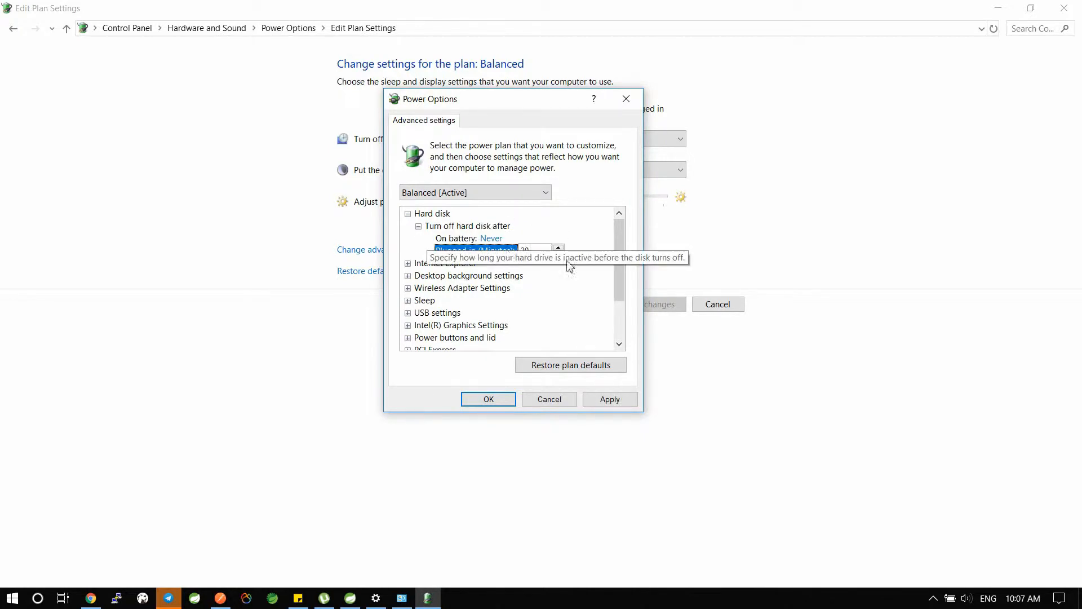
text(0)
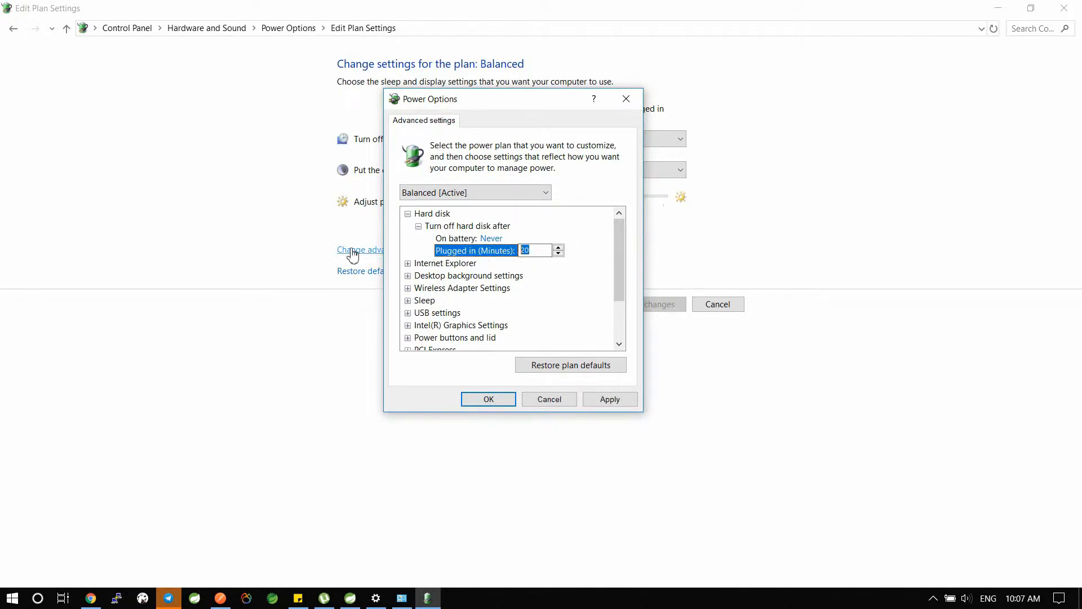
click(500, 239)
click(539, 260)
click(454, 225)
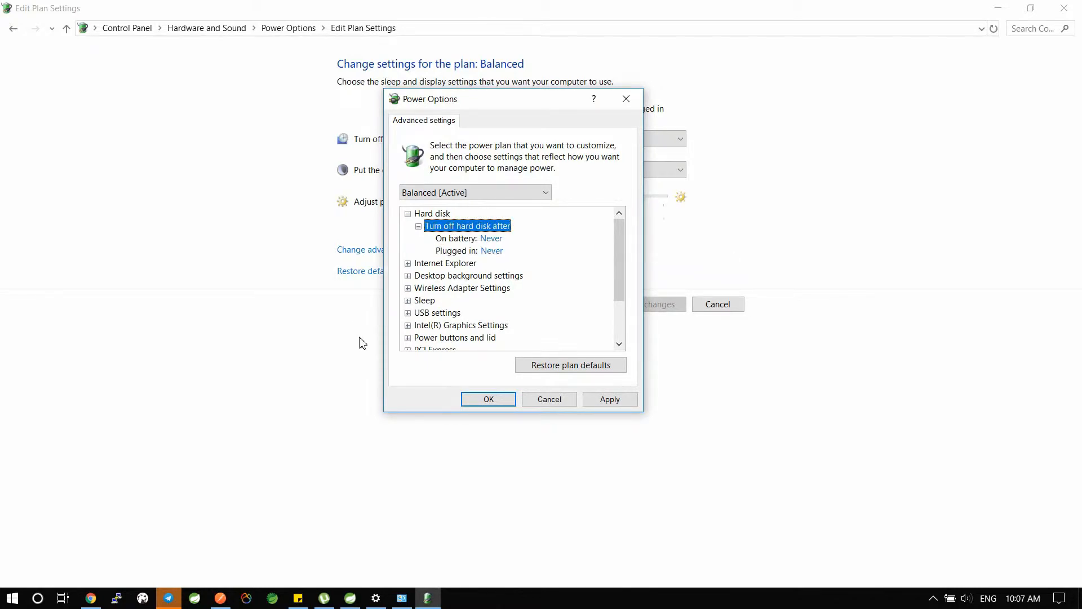
click(492, 252)
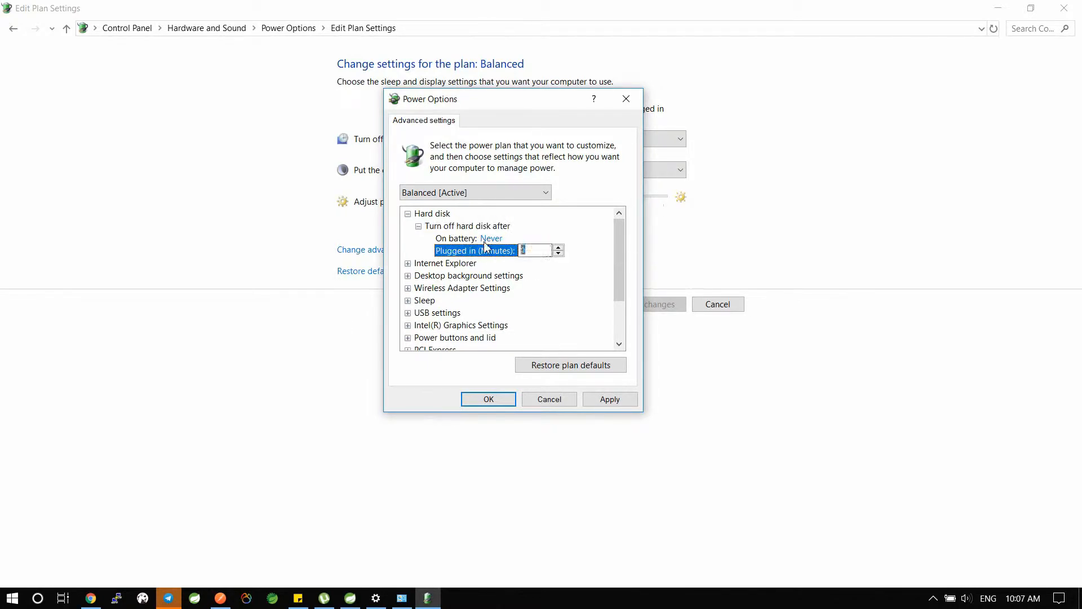
click(468, 238)
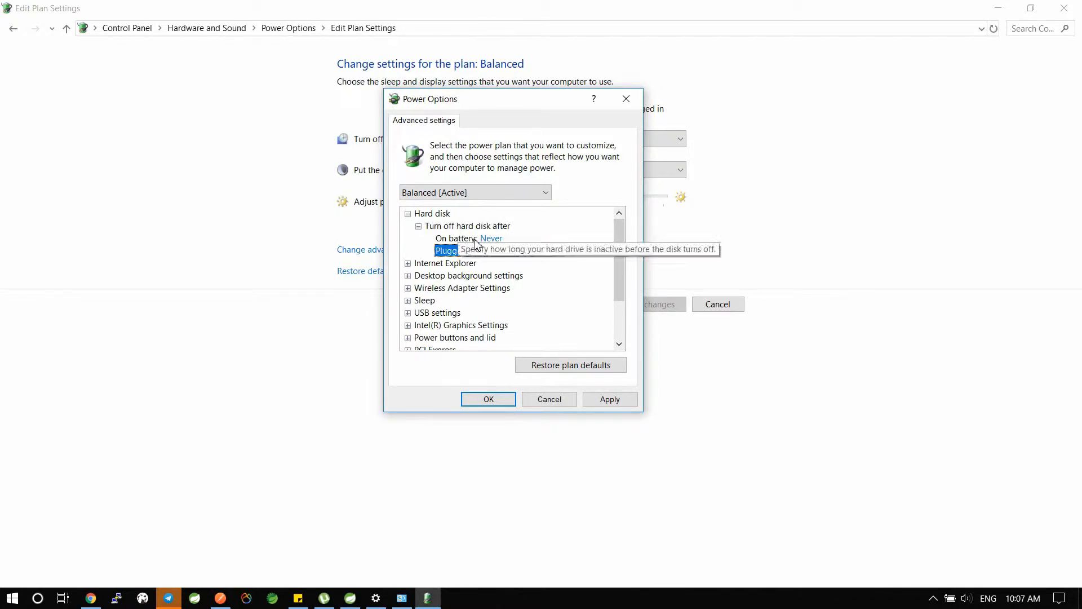
click(436, 214)
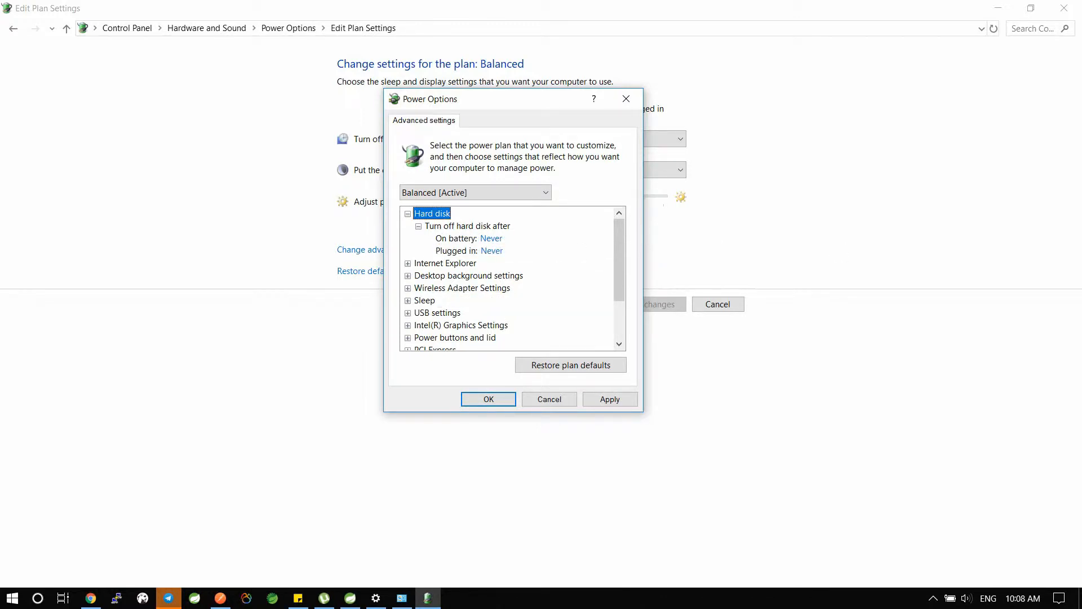
Set the minimum processor state under processor power management to 0% for both on battery and plugged in.
drag(611, 283, 618, 303)
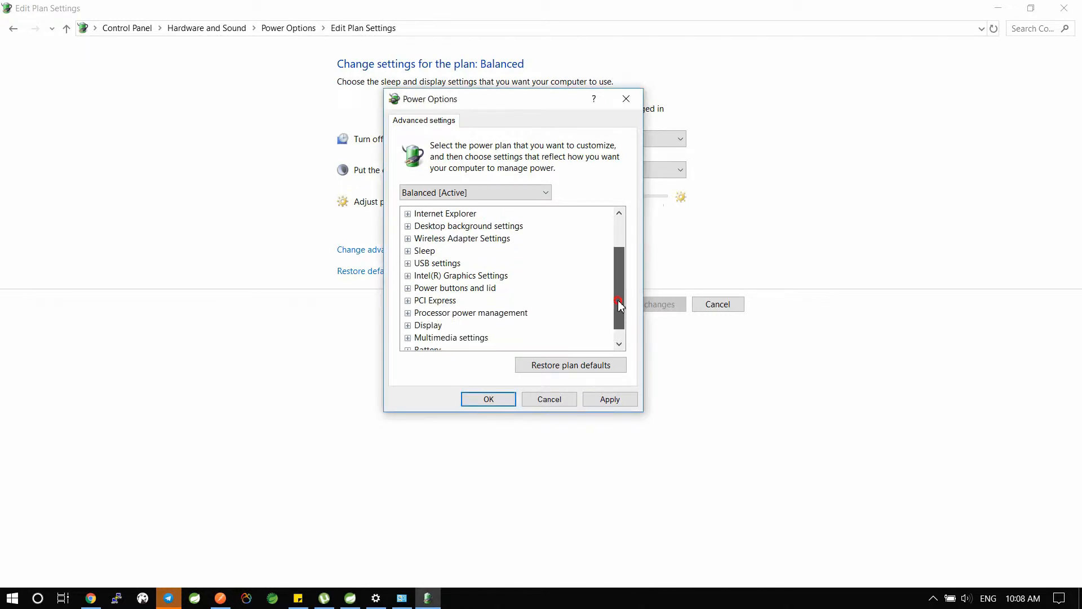
click(408, 313)
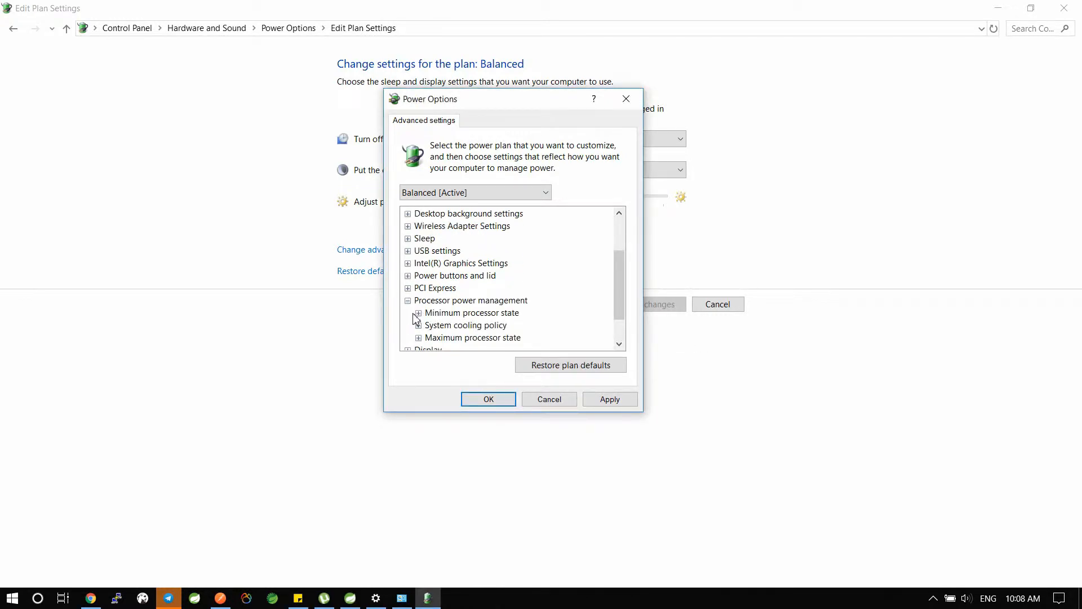
click(454, 313)
click(419, 314)
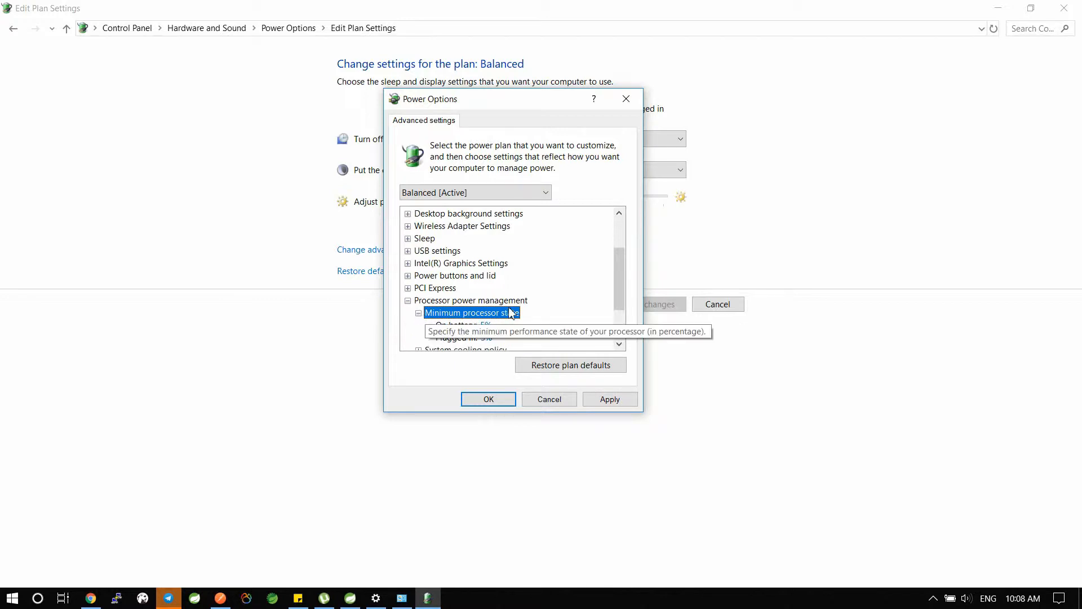
drag(618, 280, 619, 308)
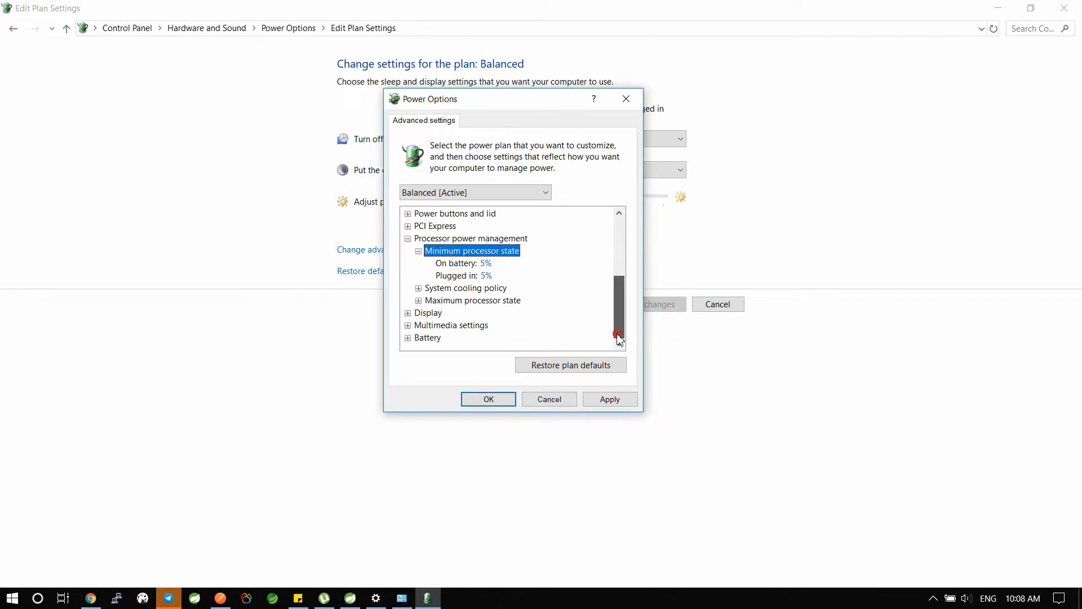
click(488, 266)
text(0)
click(475, 277)
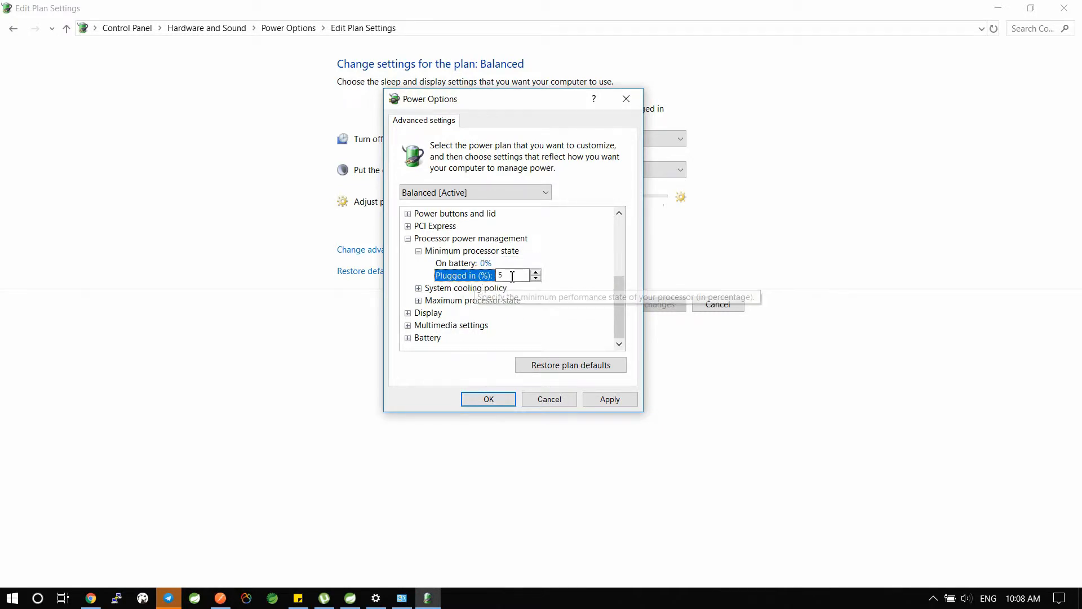
text(0)
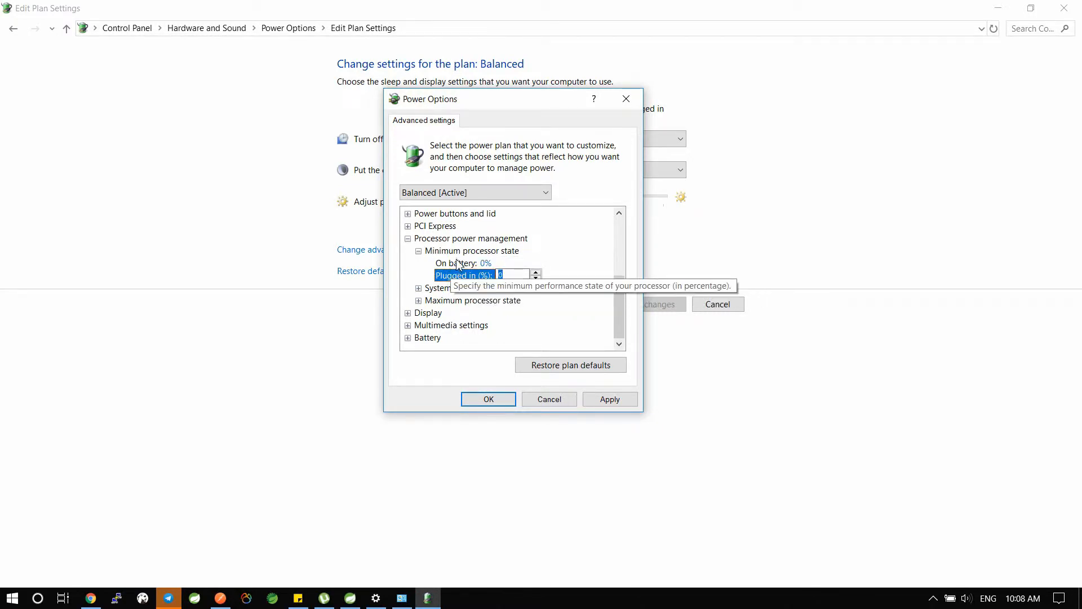
click(454, 251)
click(454, 240)
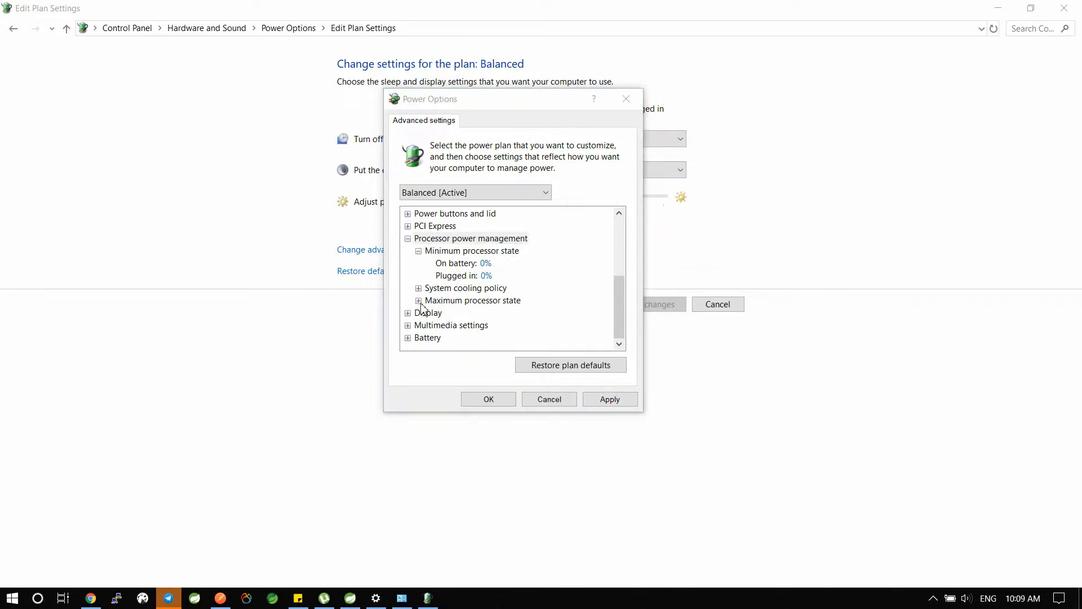
Check the maximum processor state values for on battery and plugged in.
click(445, 301)
click(419, 301)
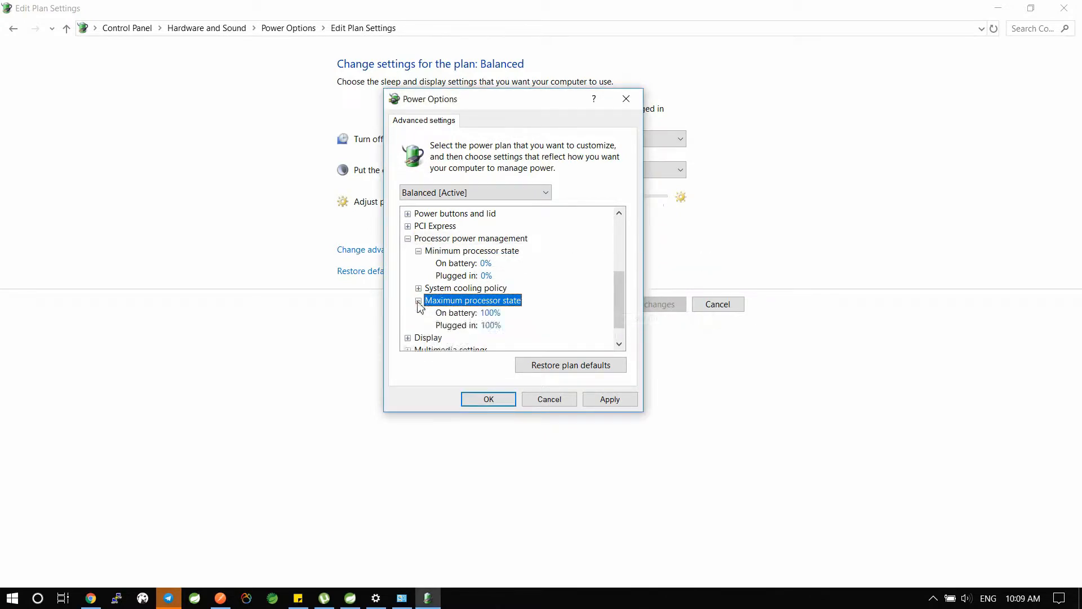
click(486, 327)
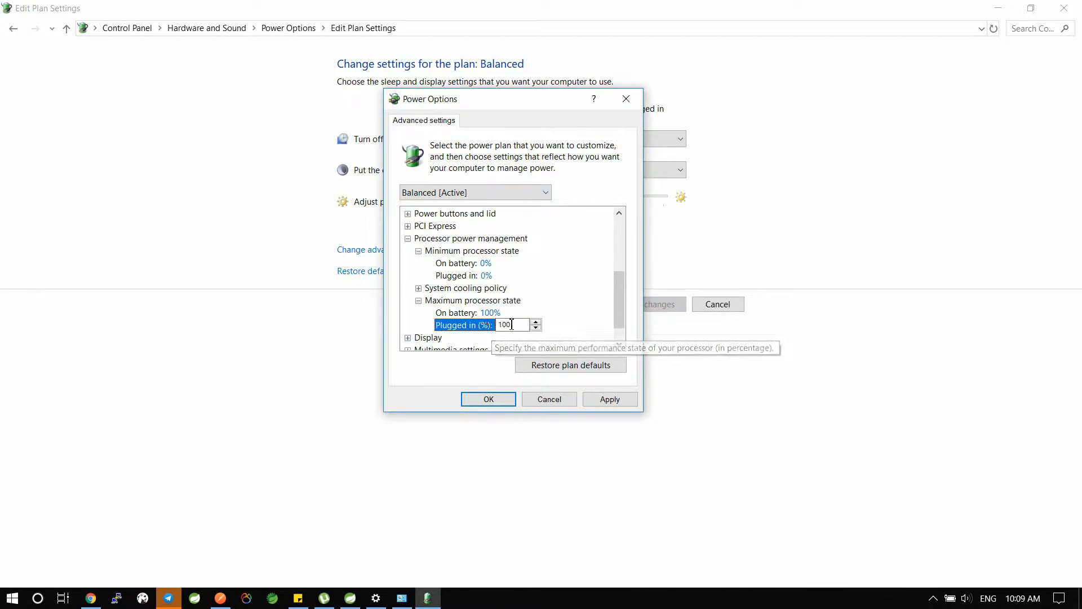
click(490, 313)
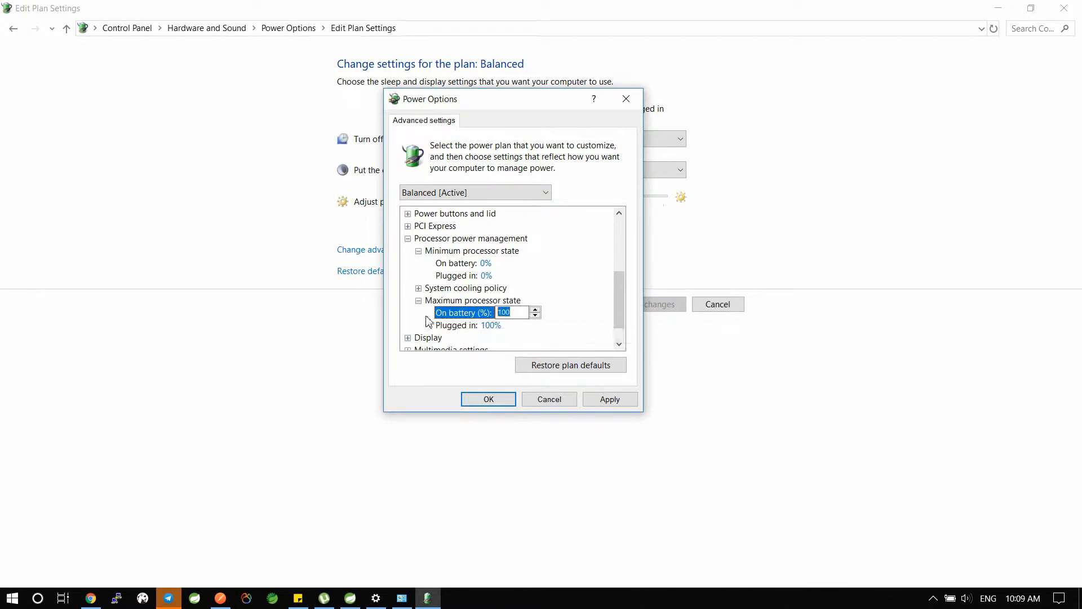
click(476, 301)
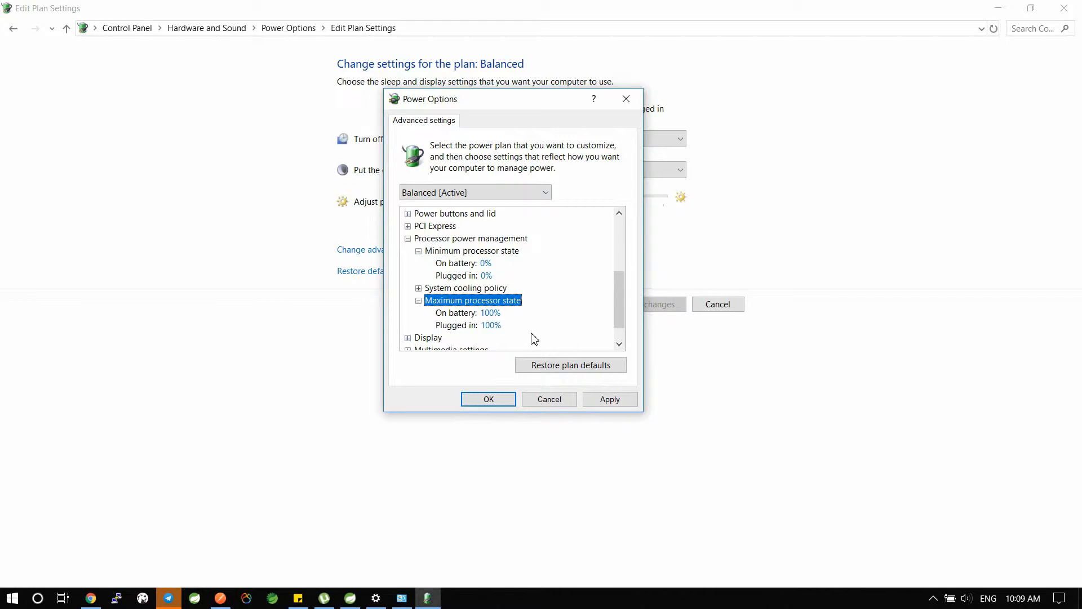
Apply the advanced power settings and close the power plan and Settings windows.
click(612, 399)
click(485, 400)
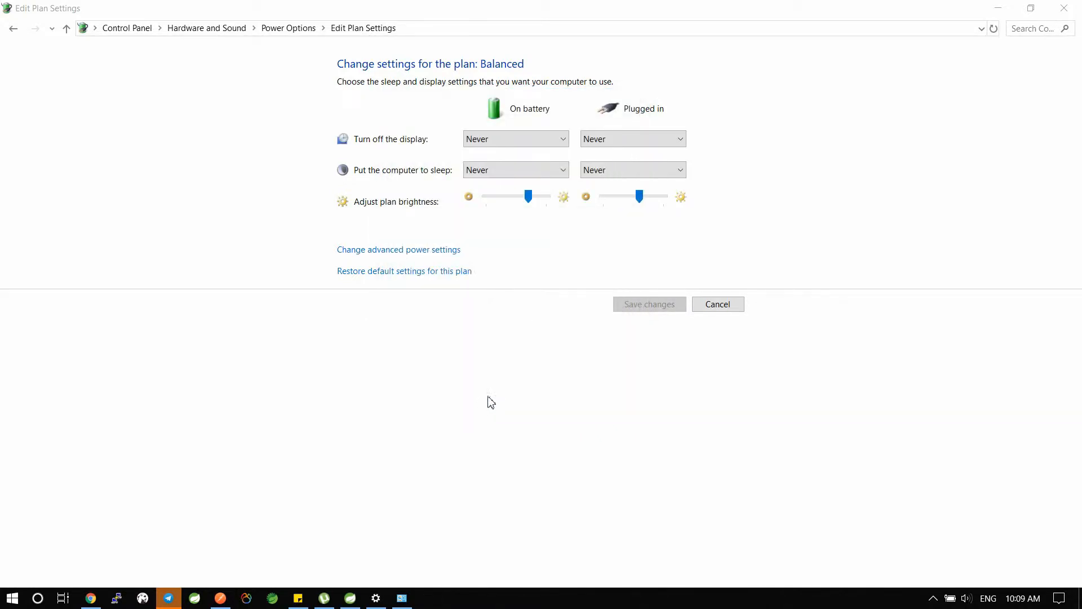
click(1064, 8)
click(1063, 14)
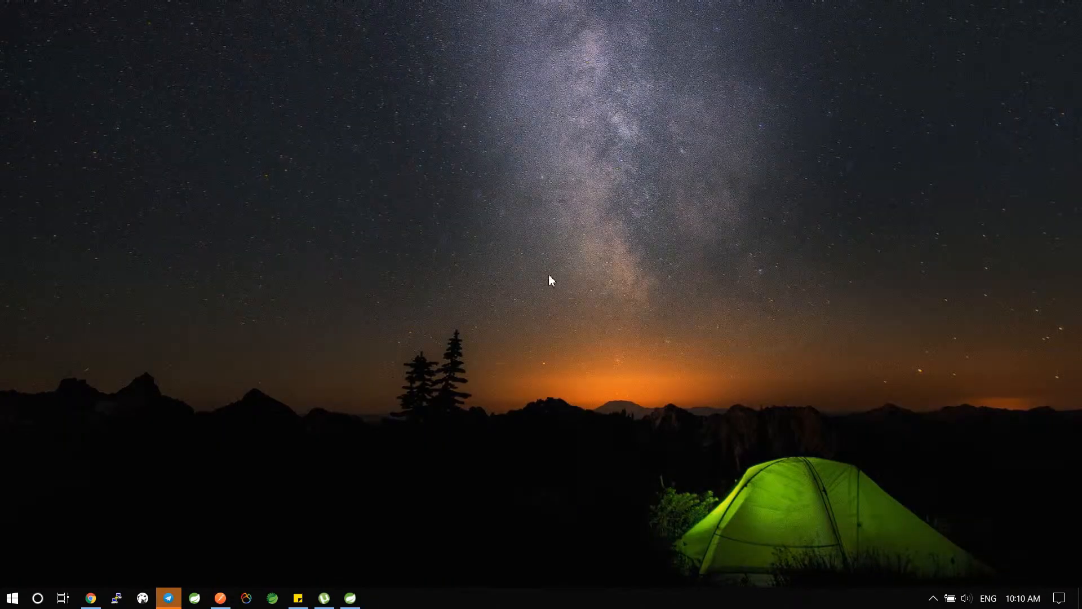
Open the general privacy options in Windows Settings.
click(1056, 599)
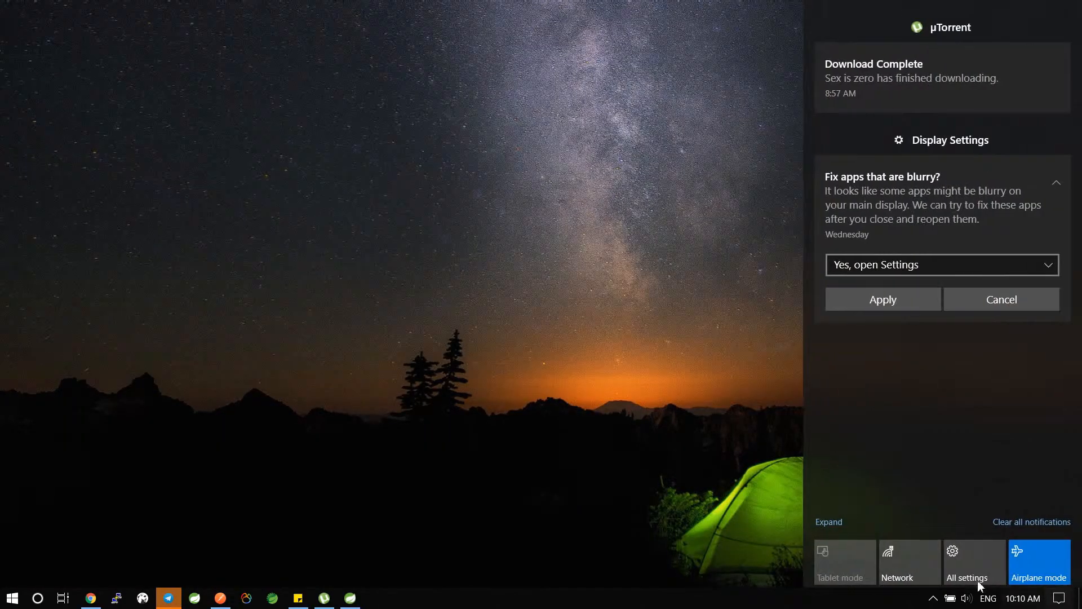
click(973, 575)
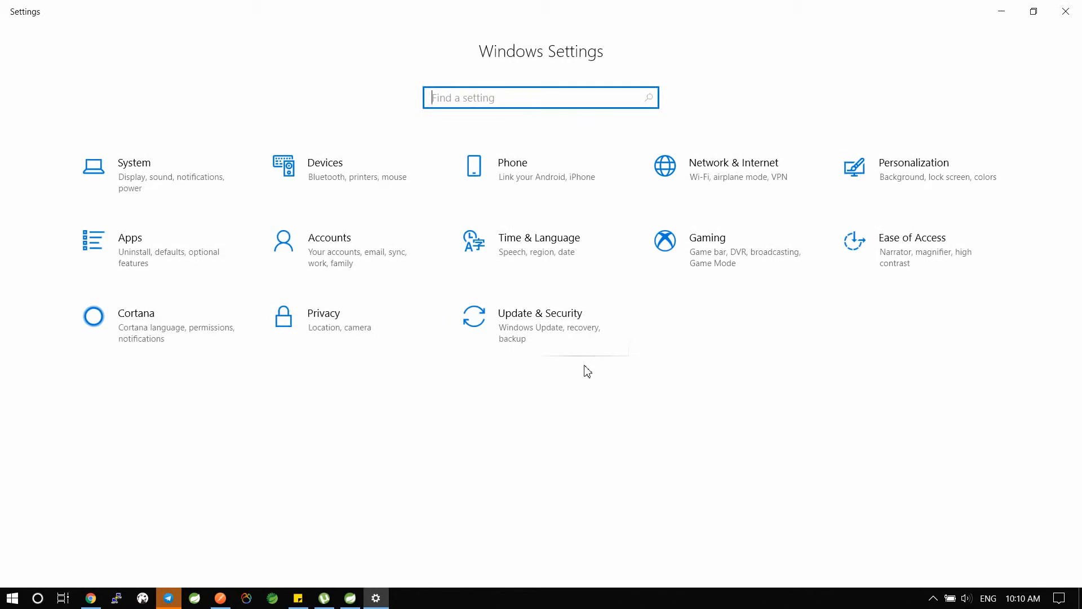
click(338, 329)
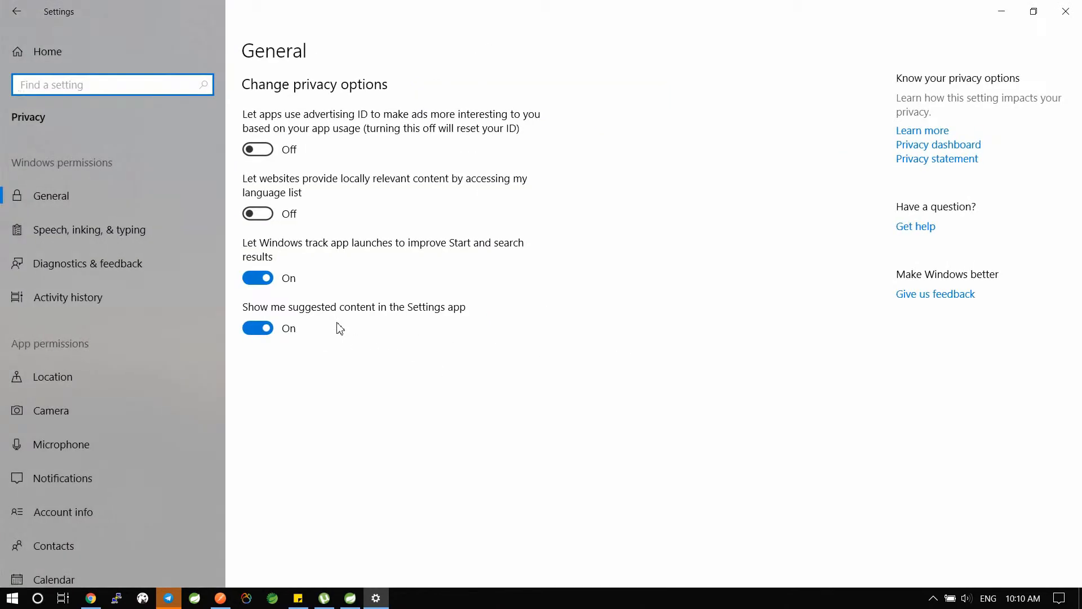
Turn off all general privacy options: advertising ID, language list access, app launch tracking and suggested content in Settings.
click(327, 117)
click(257, 149)
click(260, 151)
click(264, 217)
click(264, 216)
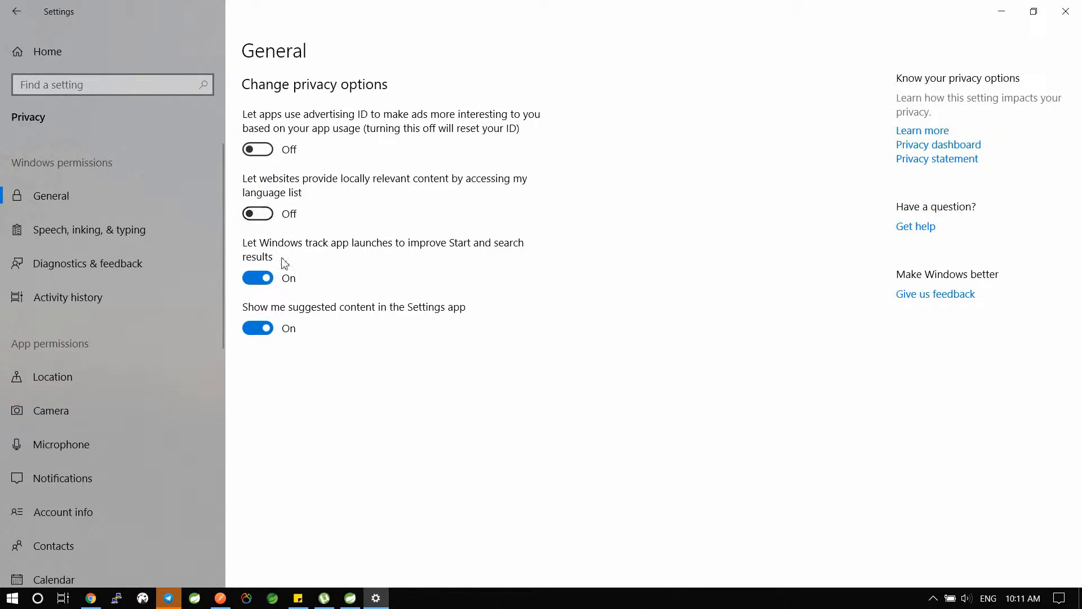
click(259, 279)
click(261, 327)
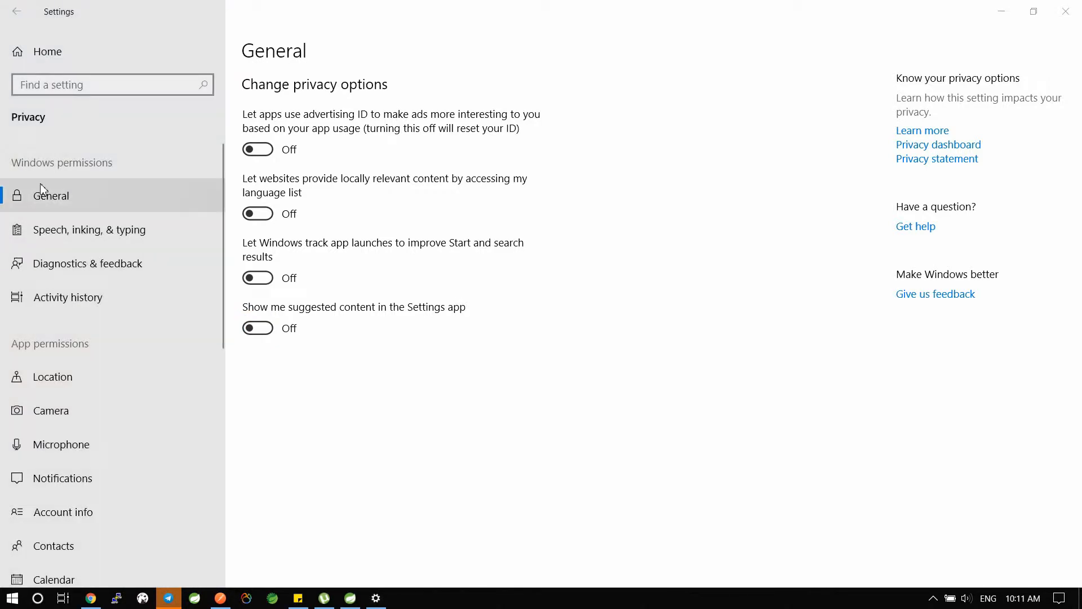
Check that location access for this device is turned off and review the apps' precise location permissions.
click(61, 375)
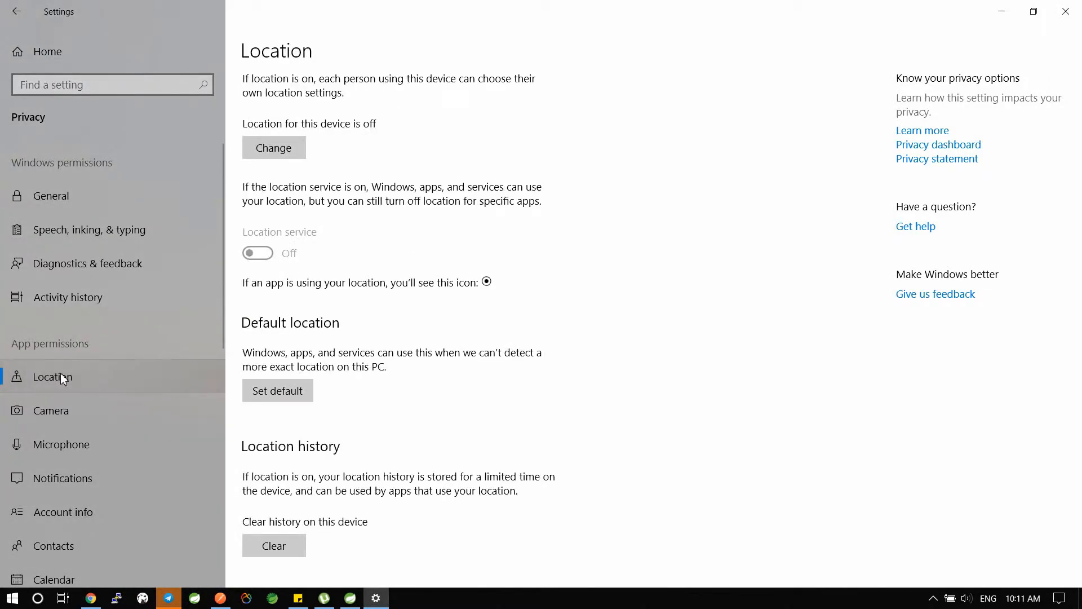
click(273, 147)
click(211, 88)
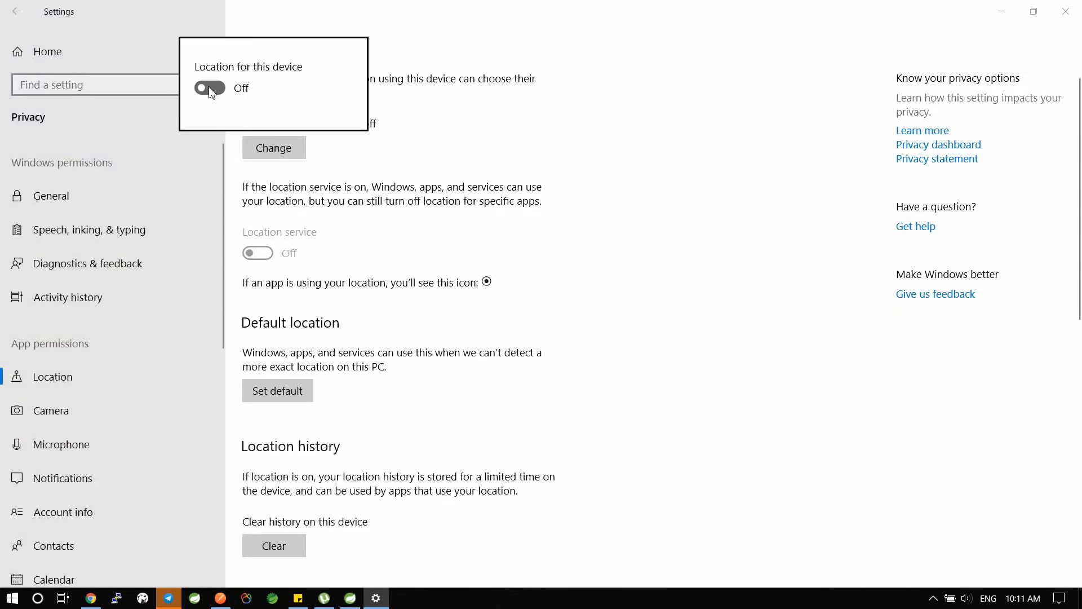
click(210, 88)
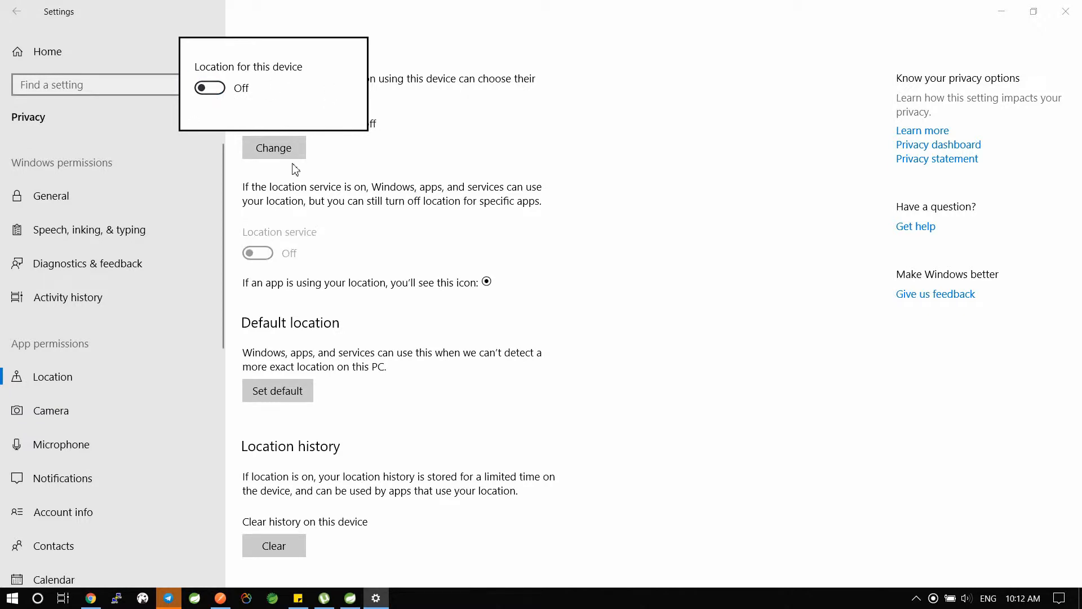
click(394, 163)
scroll(336, 515, down, 3)
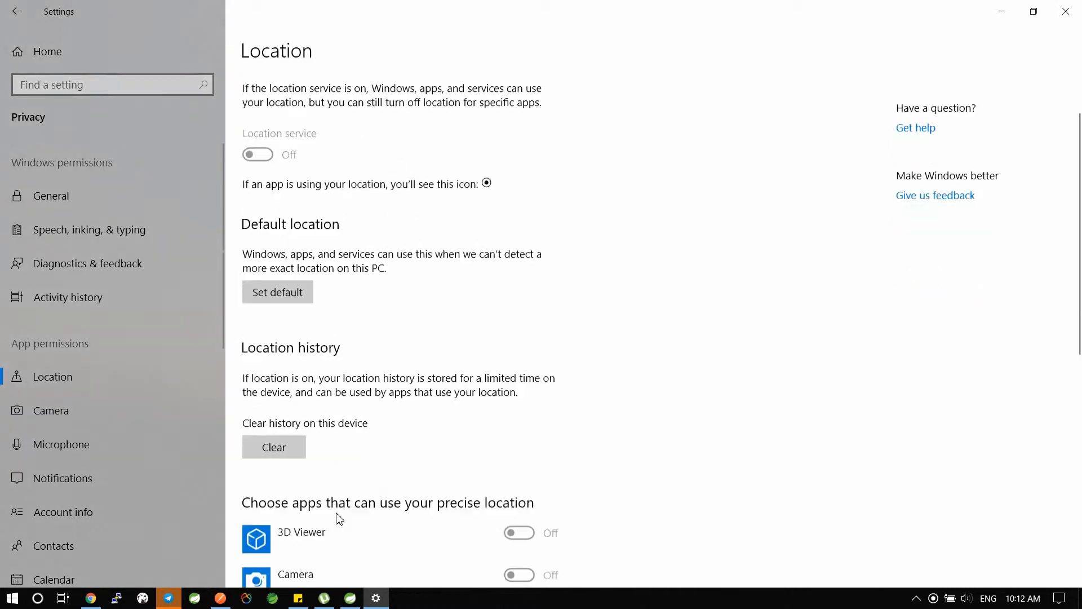
scroll(337, 515, down, 6)
scroll(338, 496, up, 10)
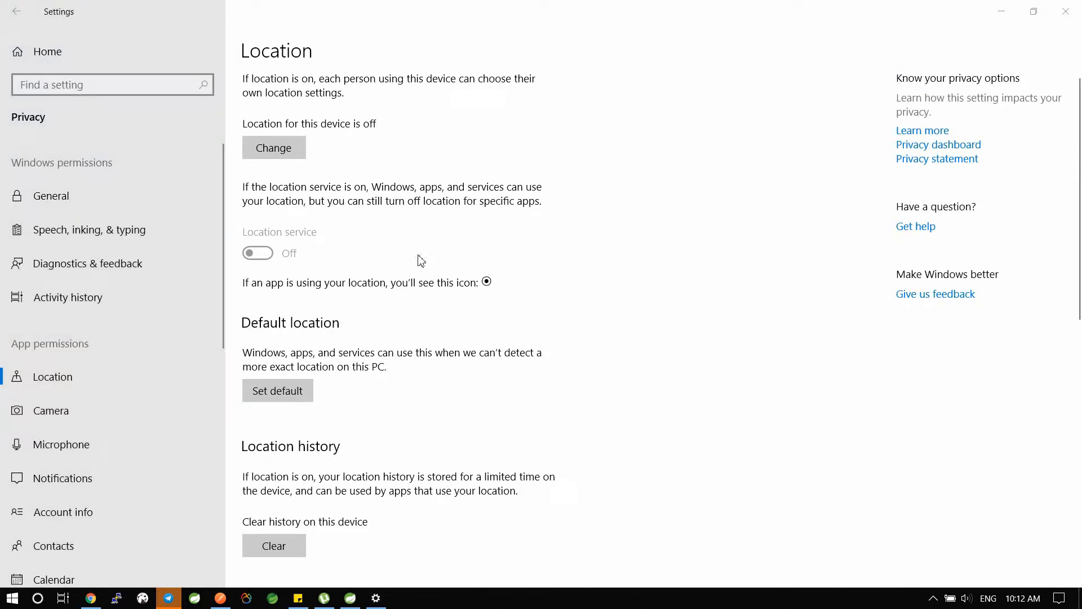
Turn off camera access for Feedback Hub, Microsoft Edge, Microsoft Photos, Microsoft Store, OneNote and Camera.
click(49, 414)
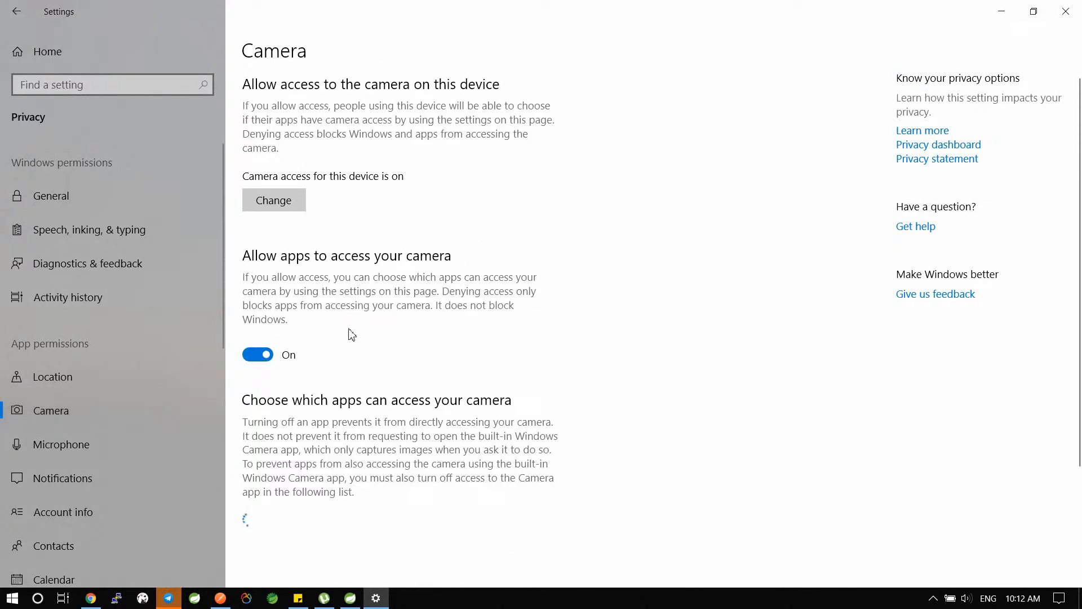
scroll(349, 350, down, 6)
scroll(350, 351, up, 5)
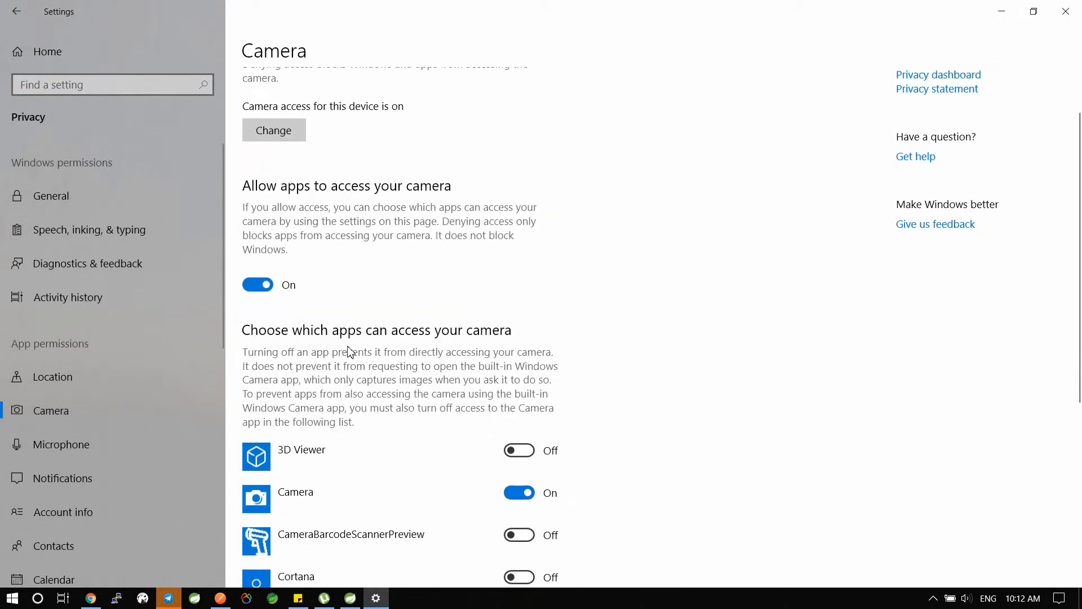
scroll(372, 344, down, 5)
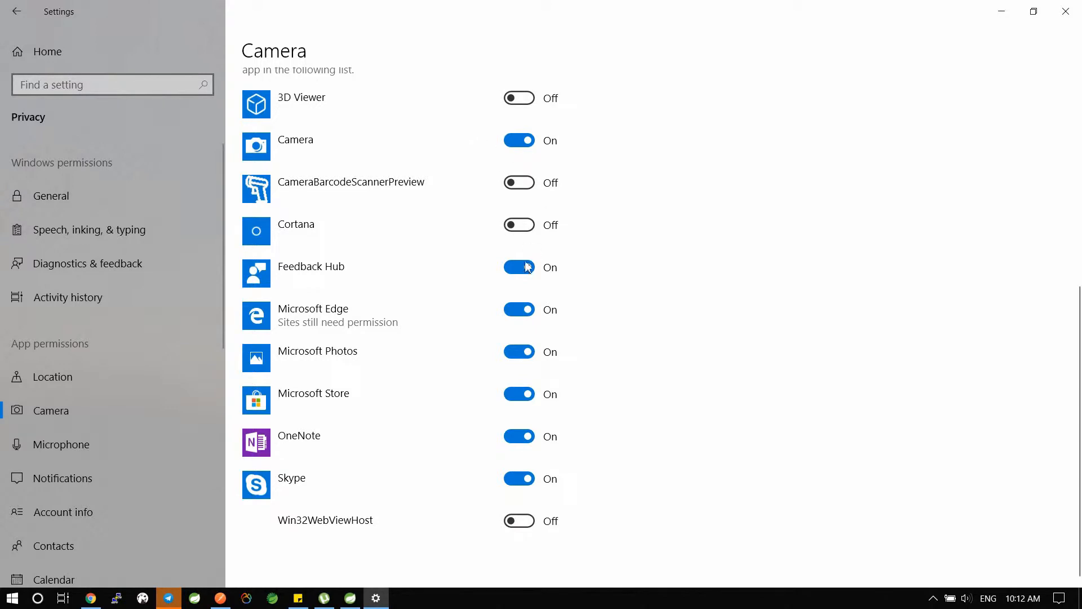
click(509, 274)
click(523, 312)
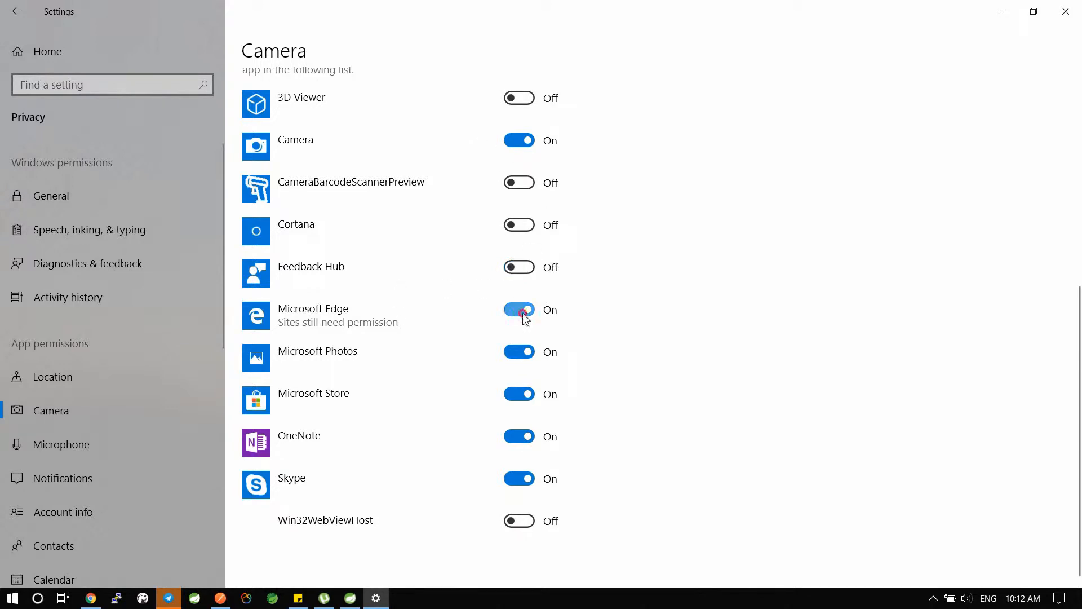
click(516, 354)
click(524, 397)
click(523, 437)
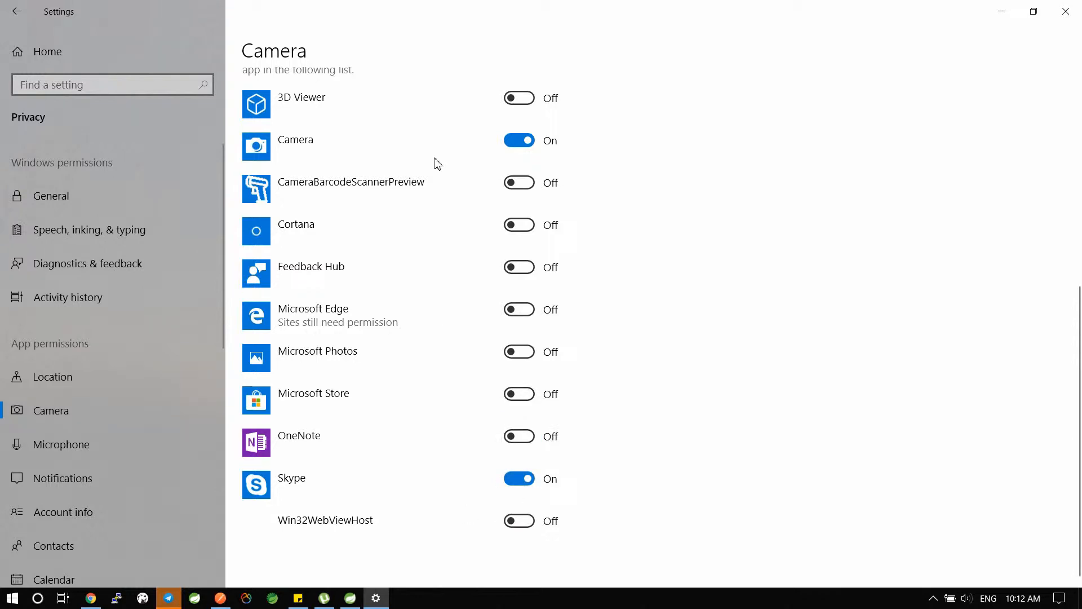
click(512, 147)
Turn off camera access for this whole device and review the app camera permissions.
scroll(500, 513, up, 8)
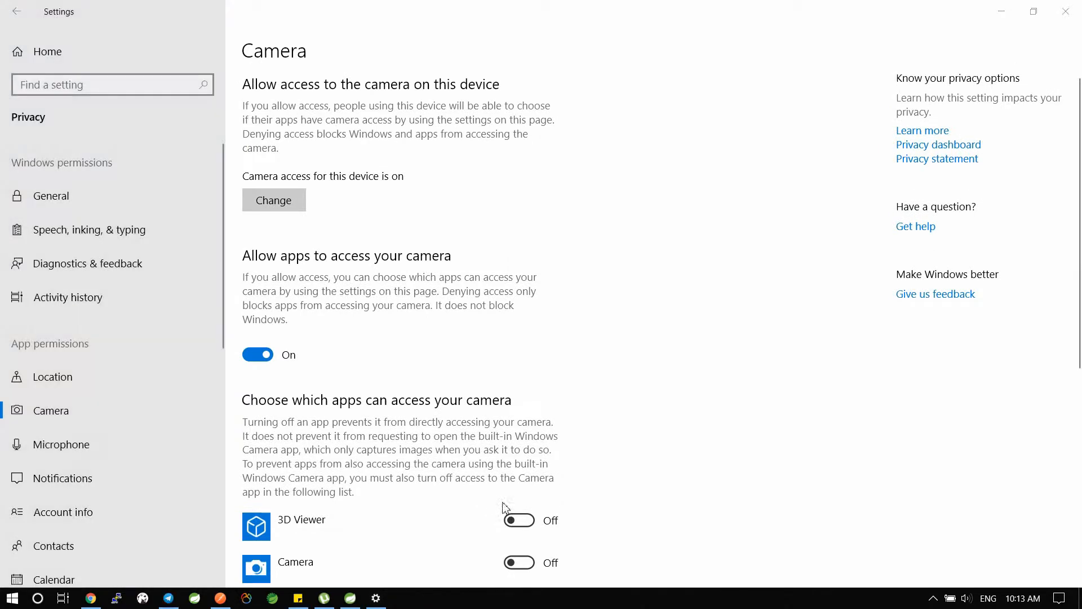
scroll(407, 421, down, 7)
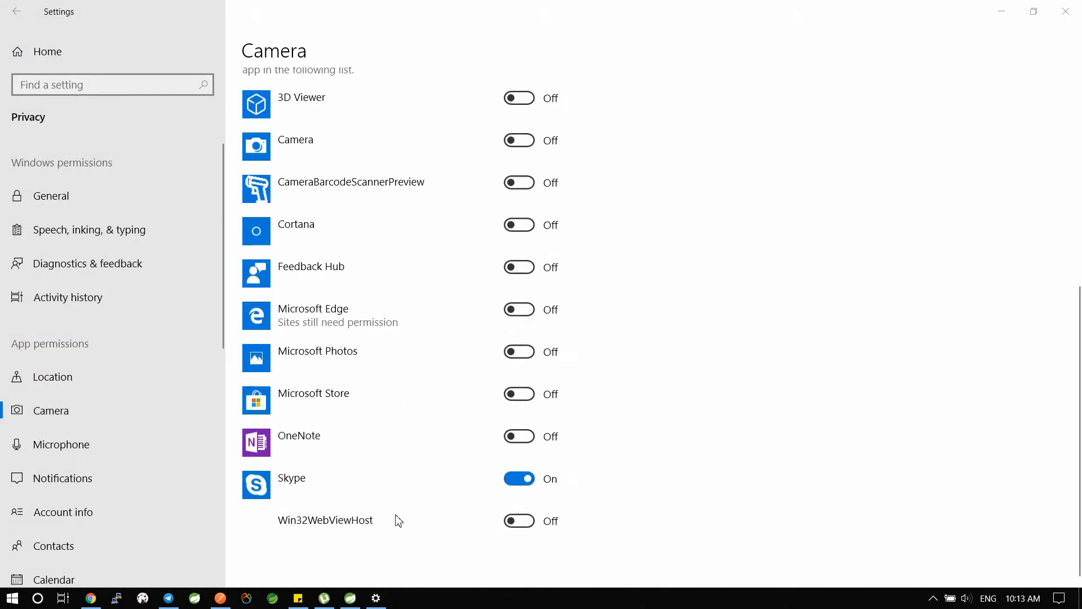
scroll(399, 520, up, 8)
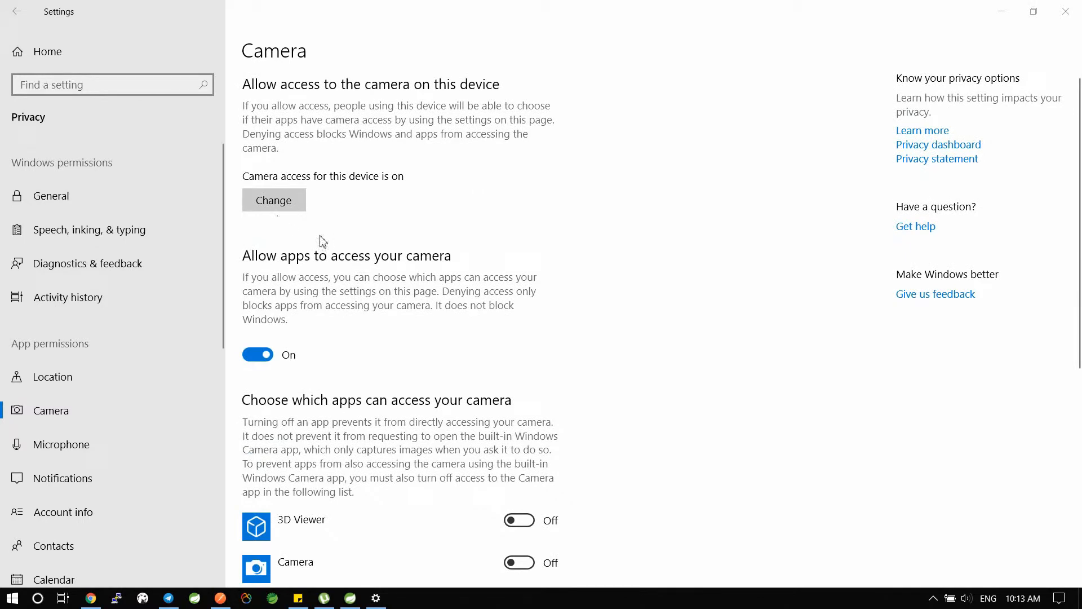
click(283, 202)
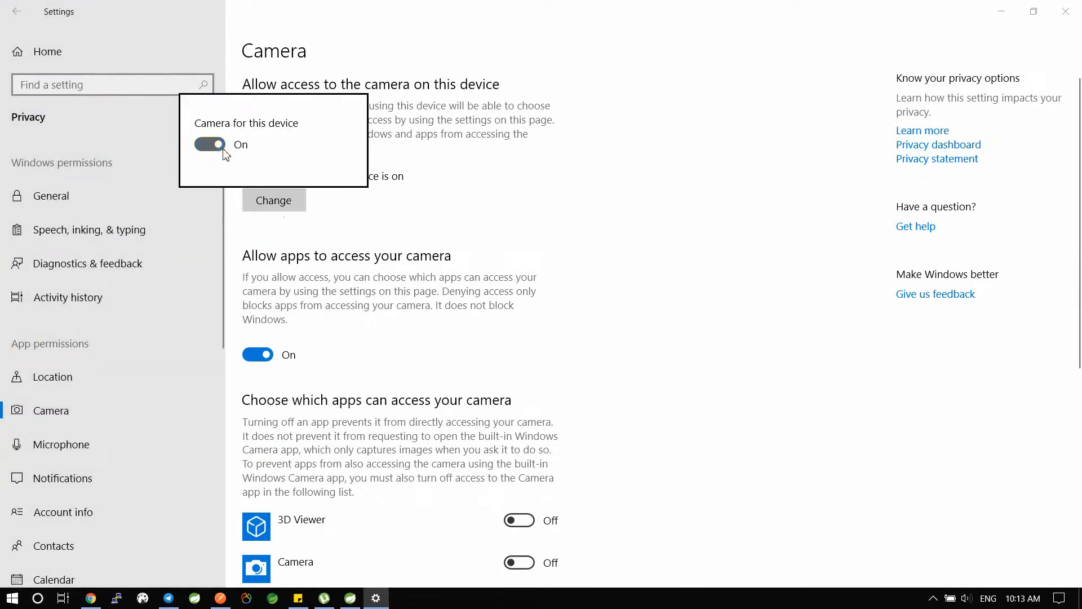
click(224, 149)
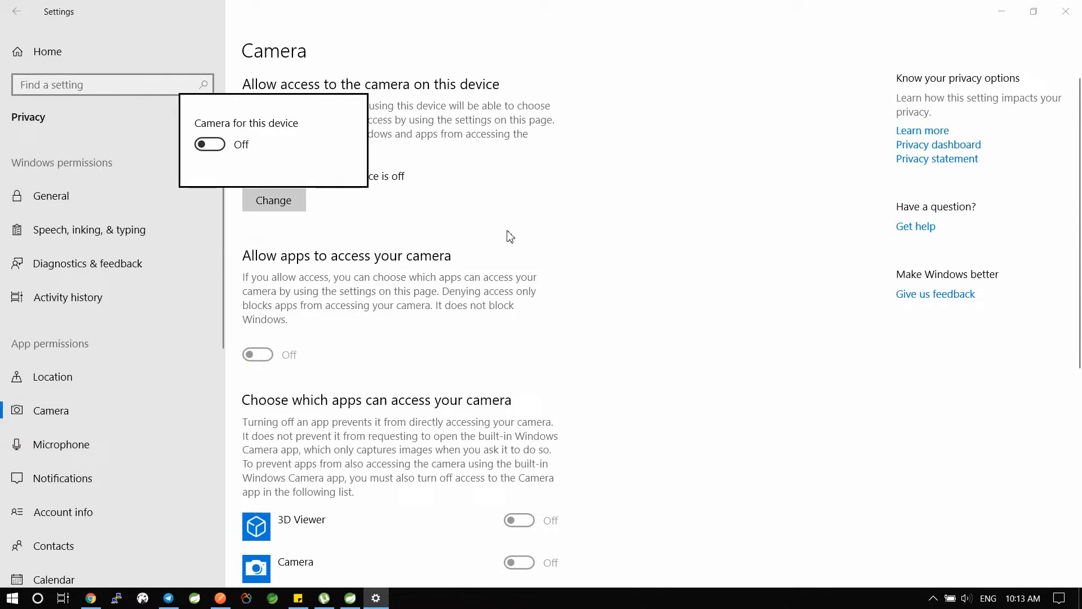
scroll(592, 333, down, 7)
scroll(480, 479, up, 7)
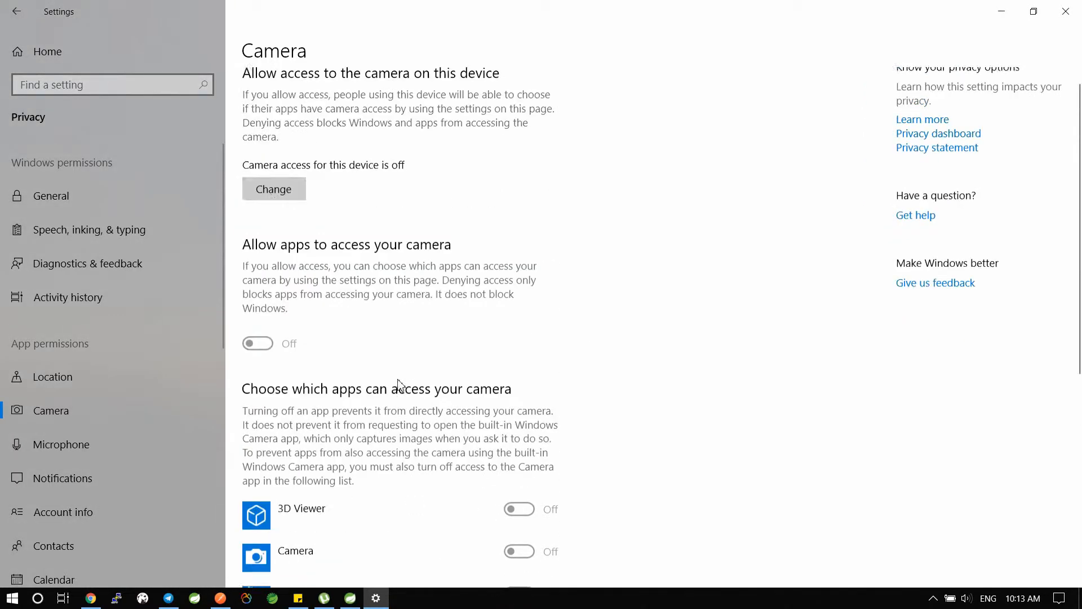
Turn camera access for this device back on, with Skype's camera permission set to on.
click(280, 202)
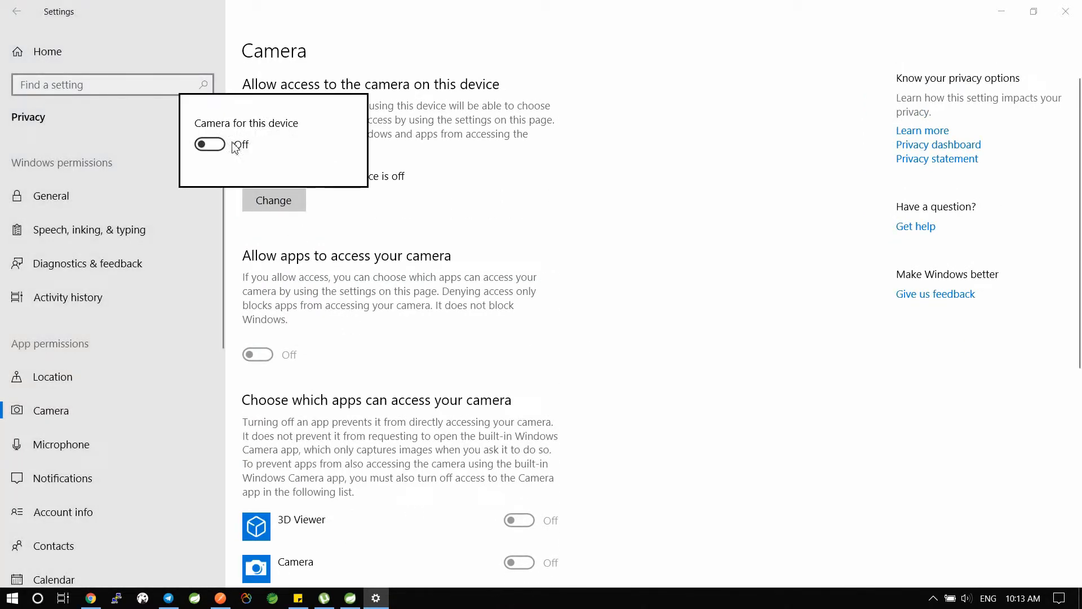
click(211, 144)
click(420, 387)
scroll(420, 387, down, 7)
click(520, 478)
click(519, 478)
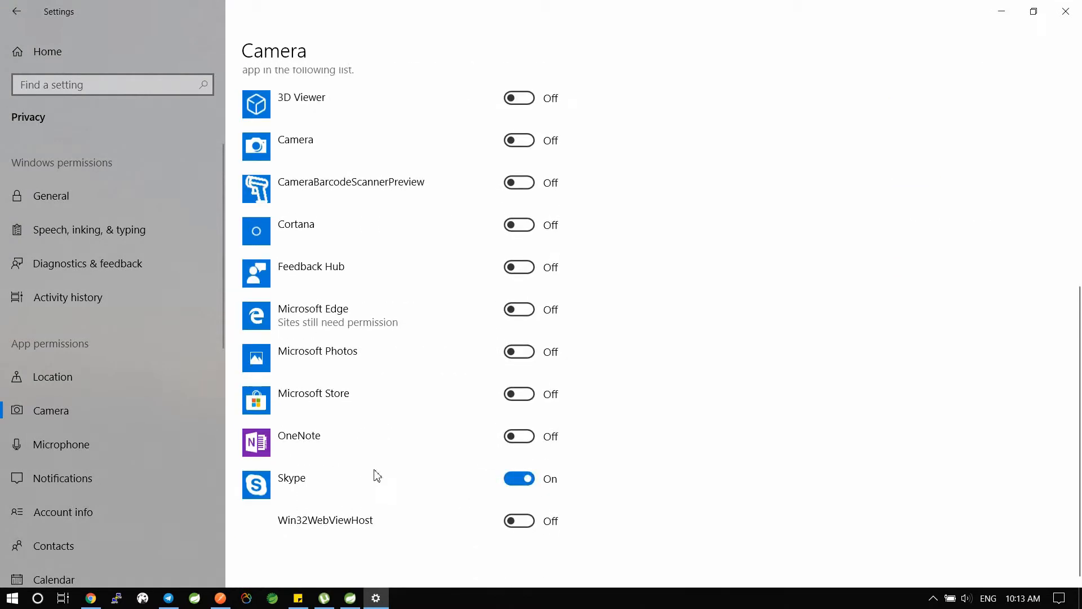
scroll(377, 475, up, 7)
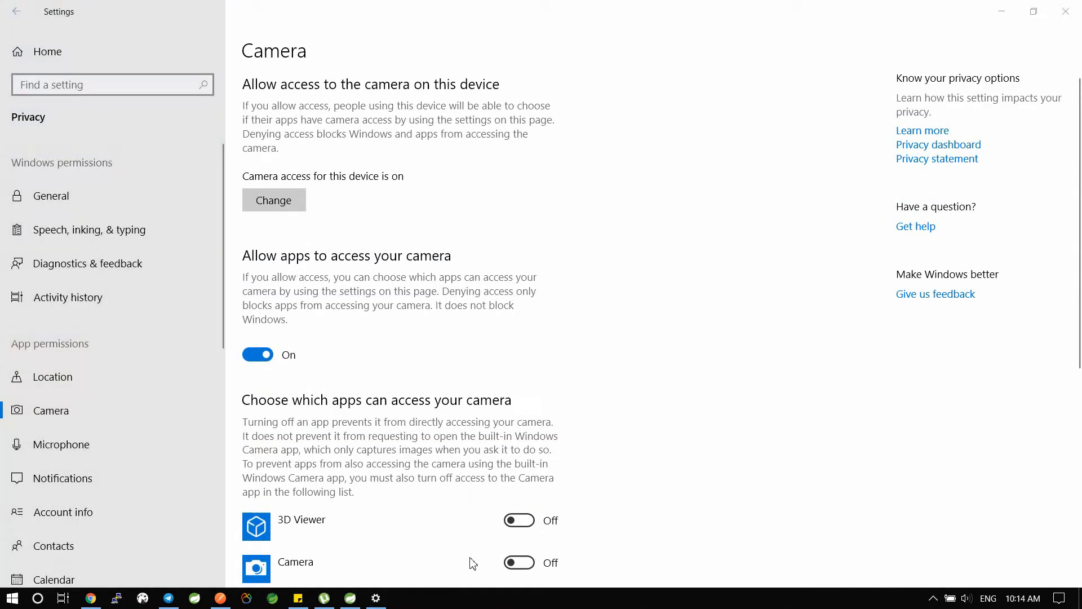
Turn off microphone access for Camera, Feedback Hub, Messaging and Microsoft Edge.
click(40, 446)
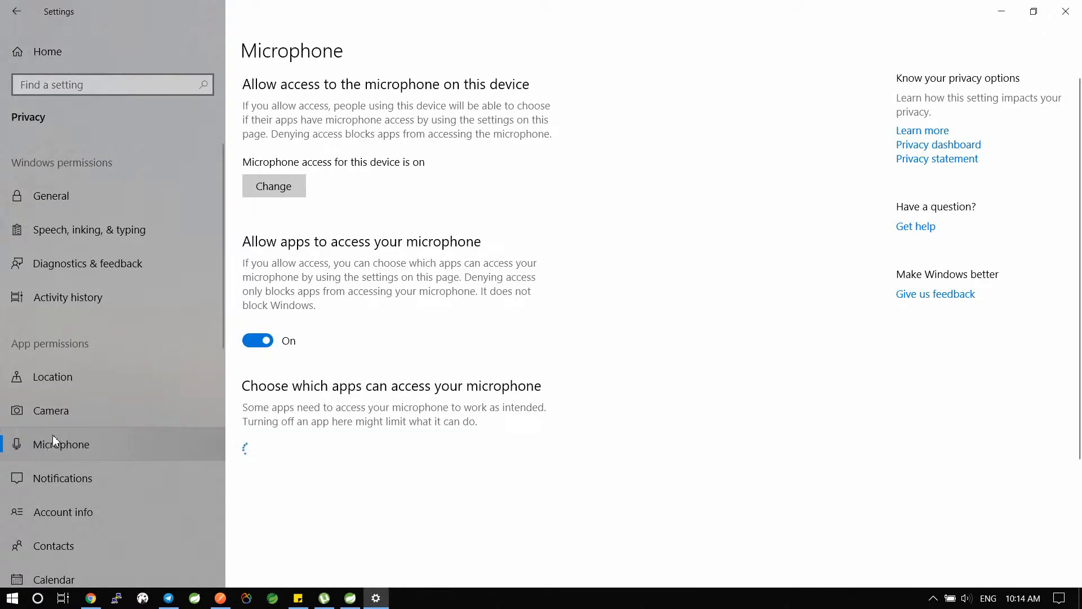
scroll(347, 370, down, 7)
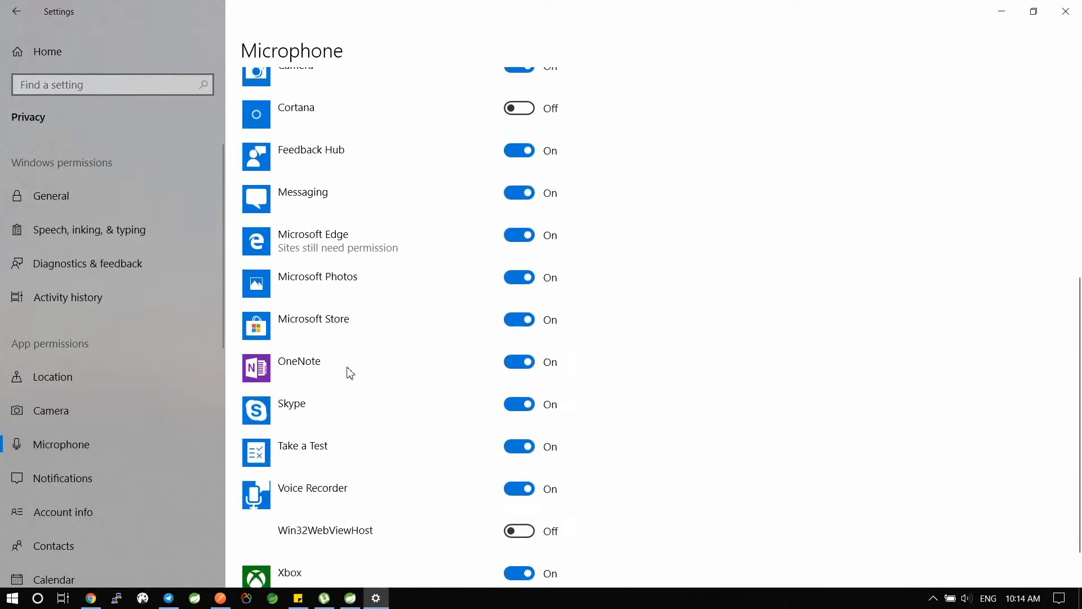
scroll(348, 370, up, 6)
click(519, 405)
scroll(504, 439, down, 3)
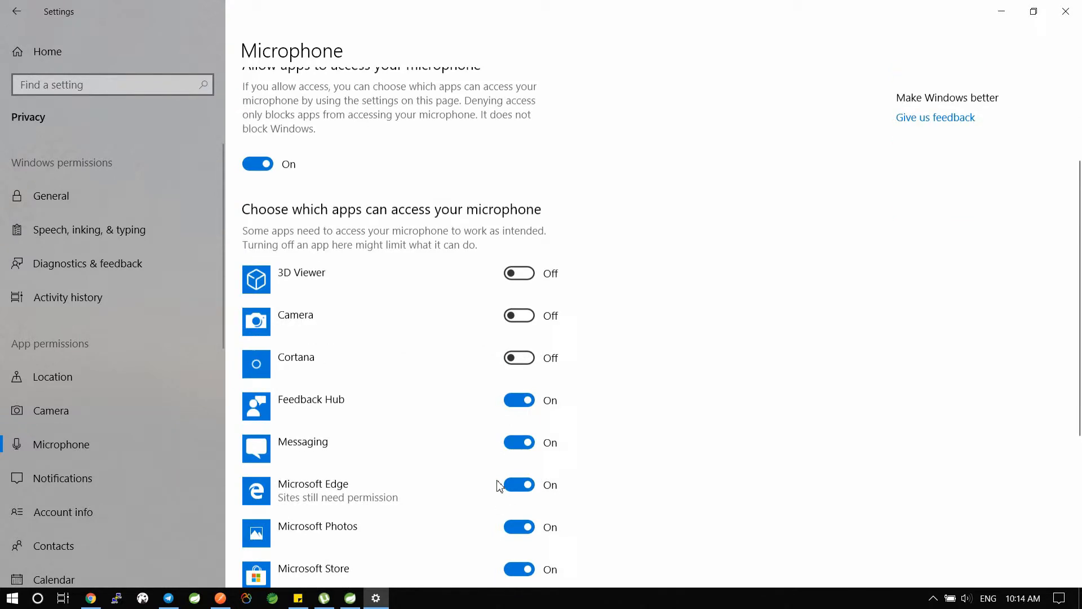
click(517, 313)
click(519, 355)
click(519, 397)
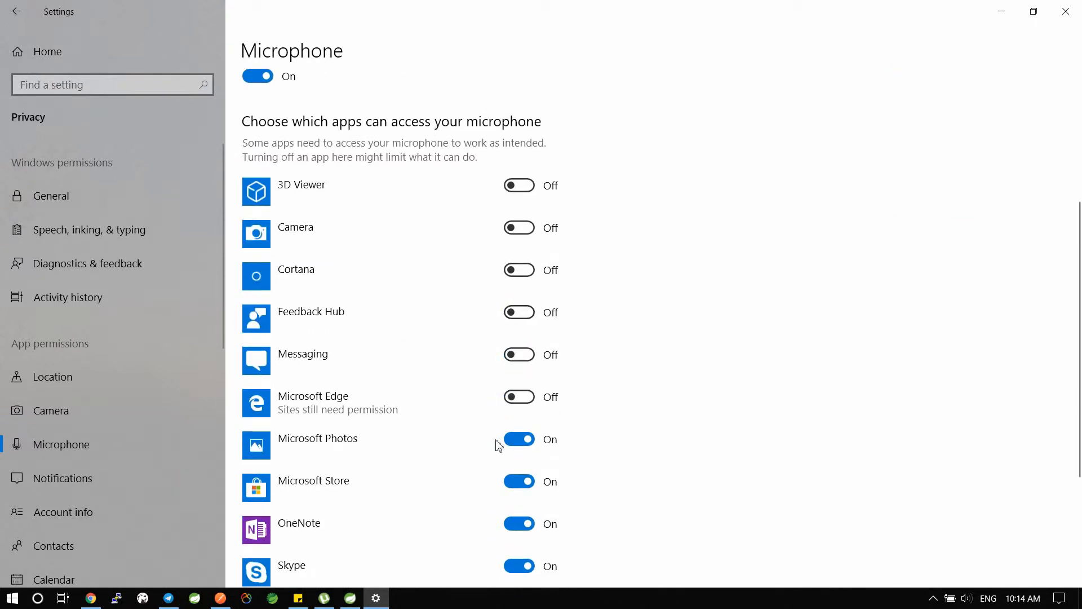
Turn off microphone access for Microsoft Photos, Microsoft Store, OneNote, Skype, Take a Test, Voice Recorder and Xbox.
scroll(491, 395, down, 2)
click(517, 351)
click(518, 393)
click(518, 436)
click(519, 478)
click(517, 520)
scroll(496, 479, down, 3)
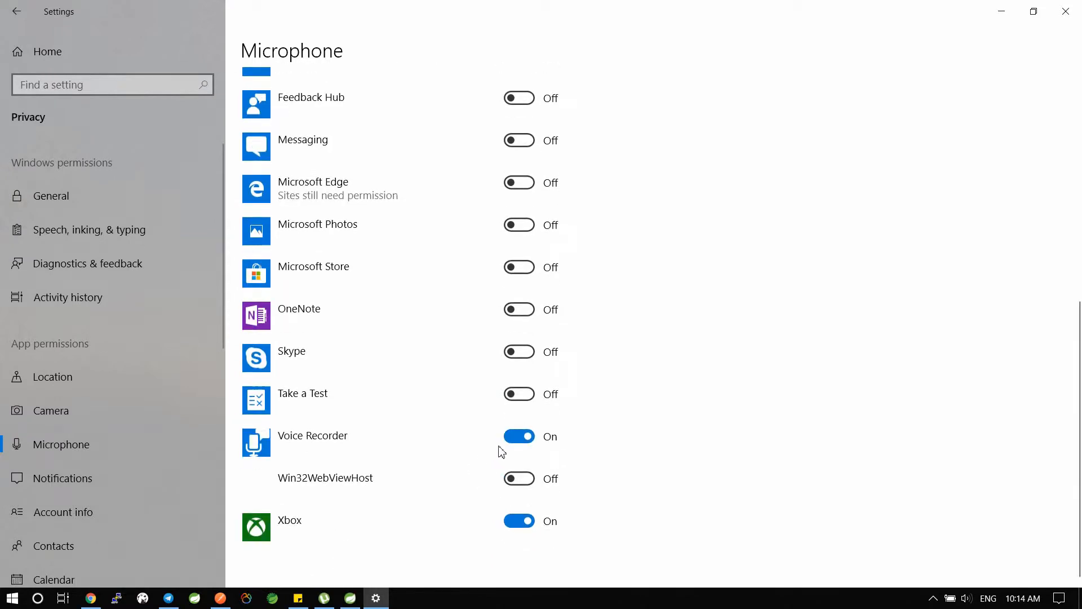
click(522, 438)
click(516, 521)
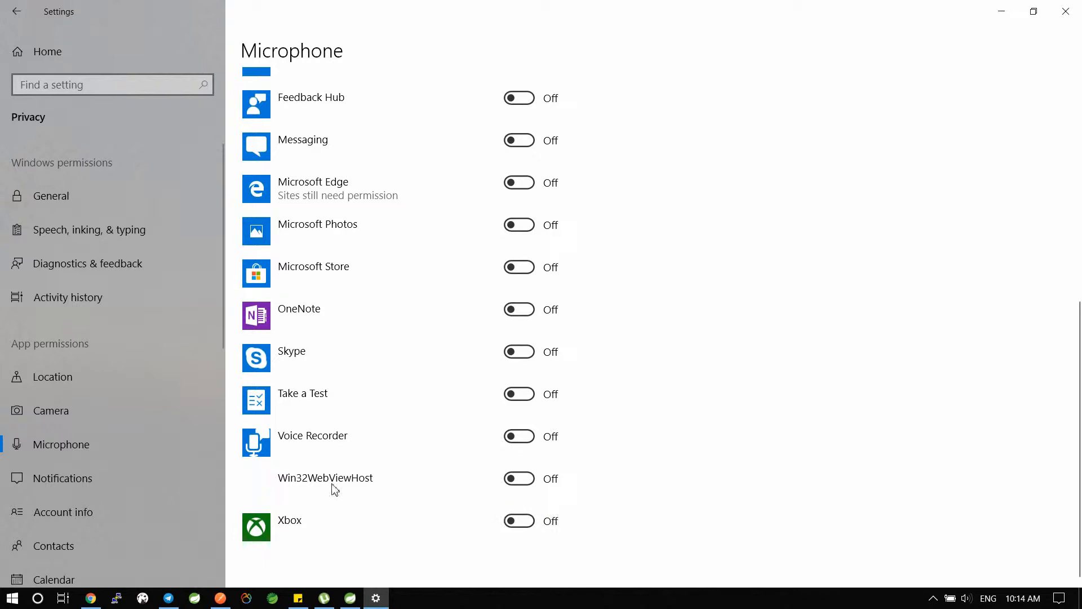
Turn microphone access back on for Skype and Voice Recorder.
scroll(333, 491, up, 4)
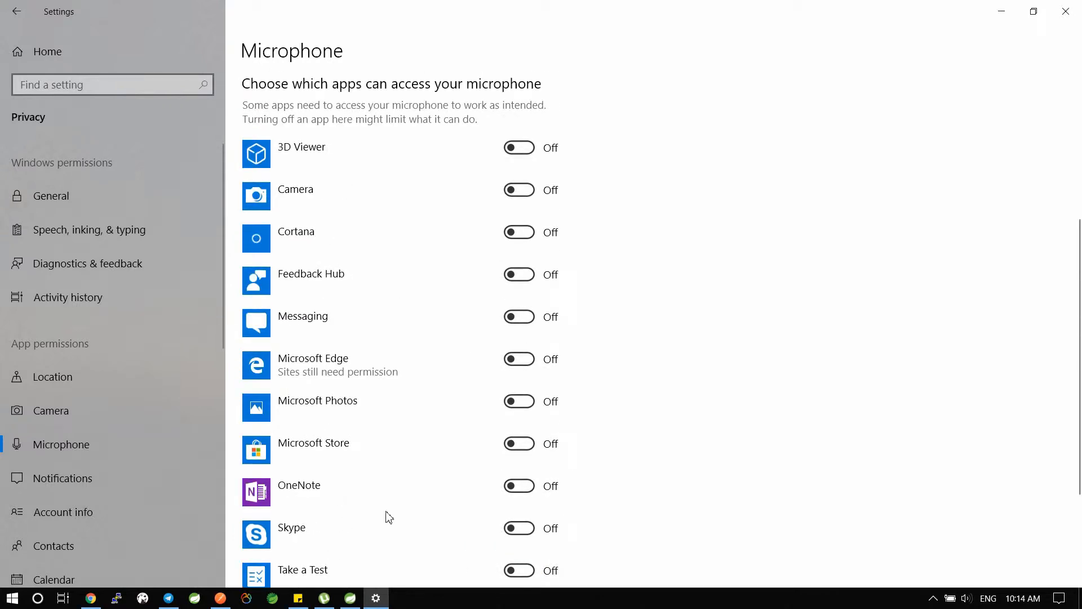
scroll(389, 517, down, 3)
click(530, 354)
click(512, 437)
scroll(431, 540, up, 6)
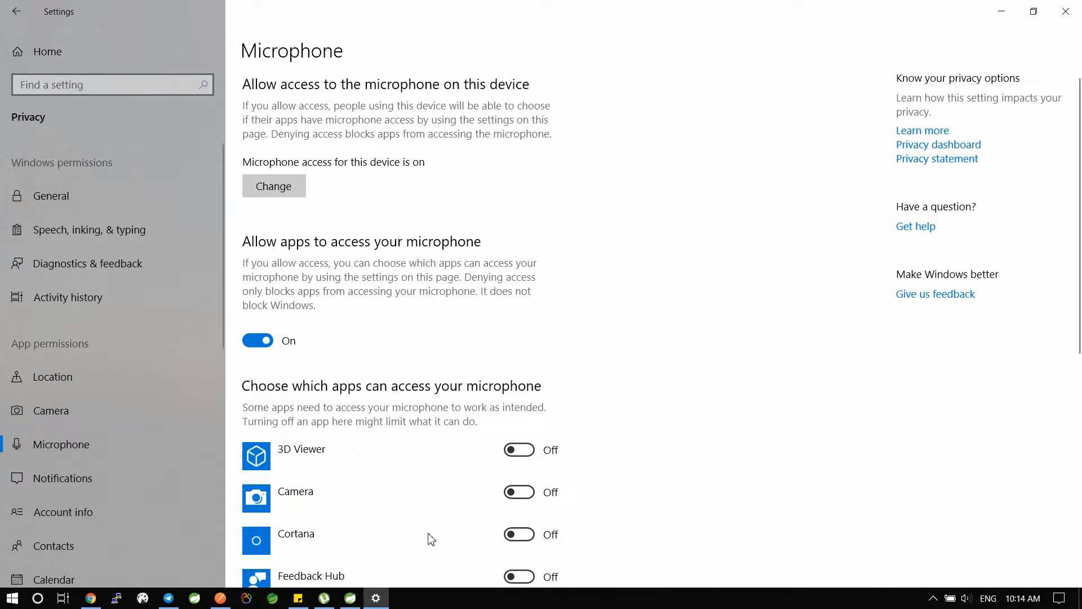
Turn off contacts access for Cortana, Maps, Messaging, Microsoft Photos and Xbox.
scroll(84, 507, down, 3)
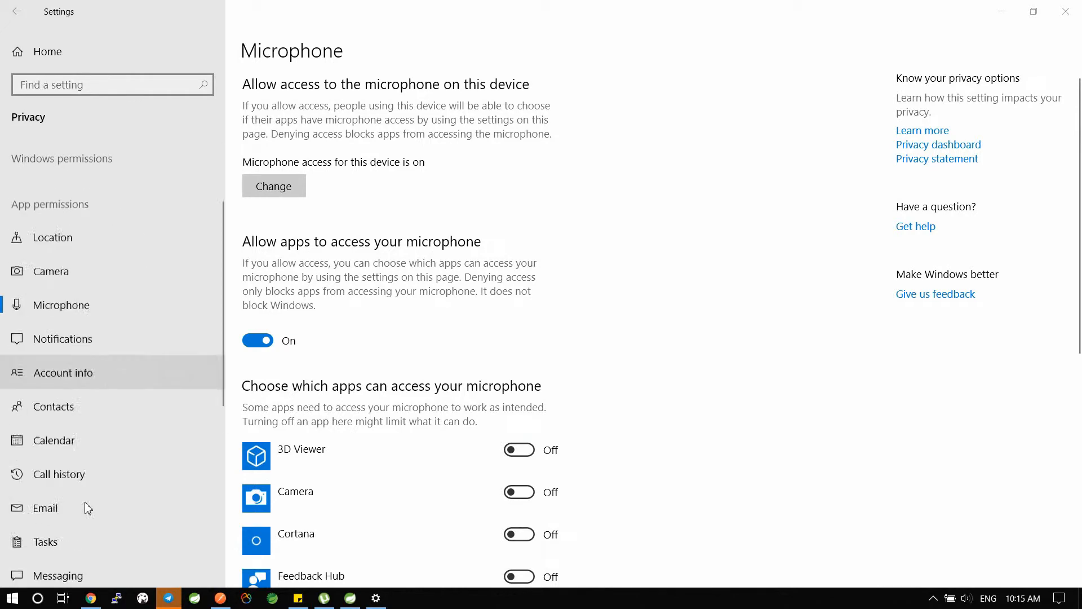
click(36, 342)
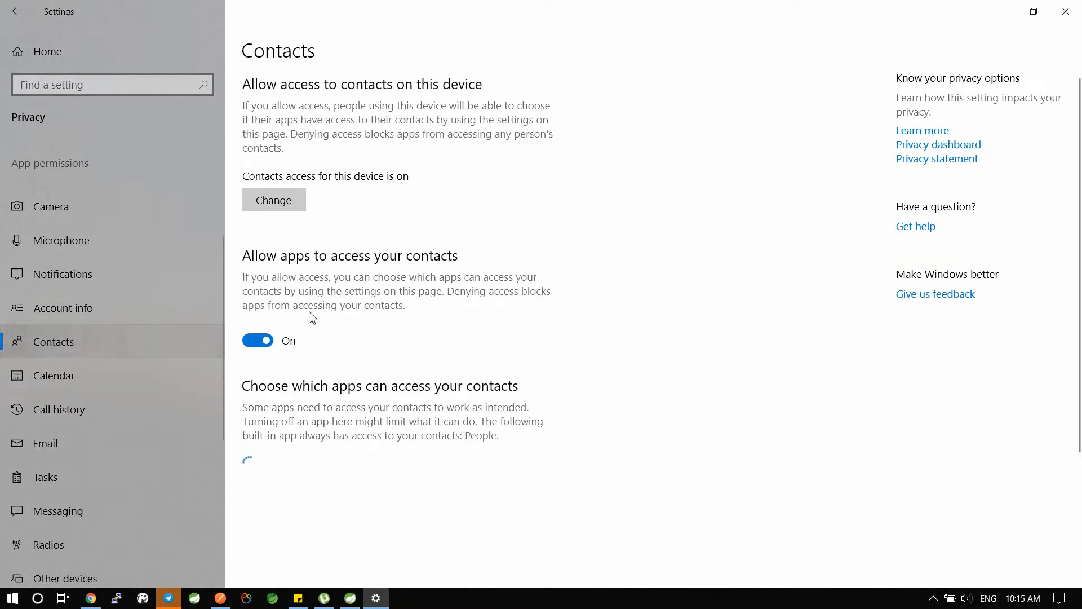
scroll(425, 331, down, 4)
click(514, 270)
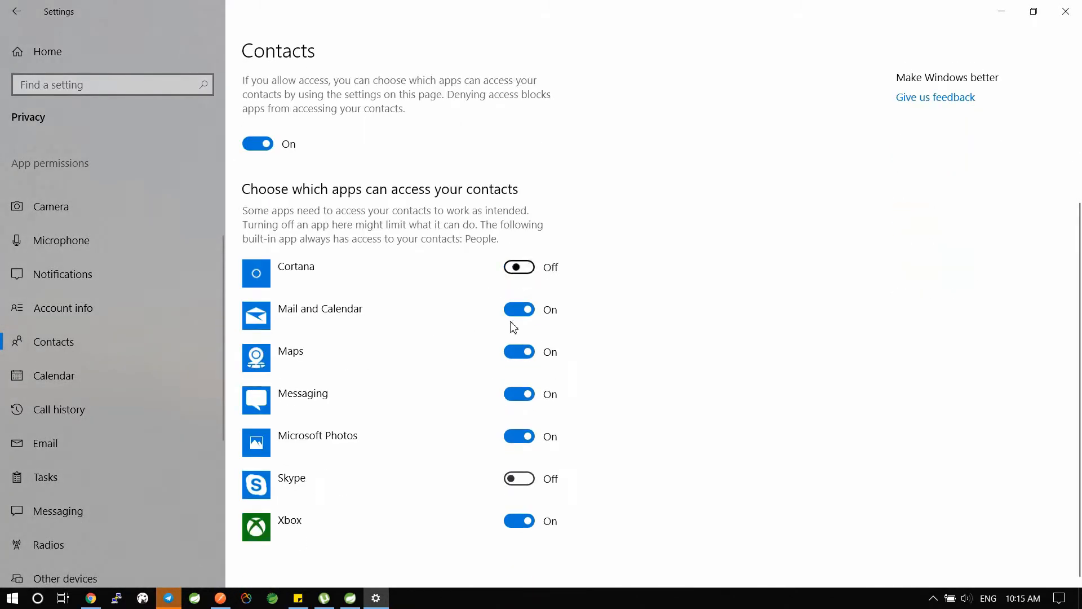
click(520, 354)
click(513, 398)
click(515, 440)
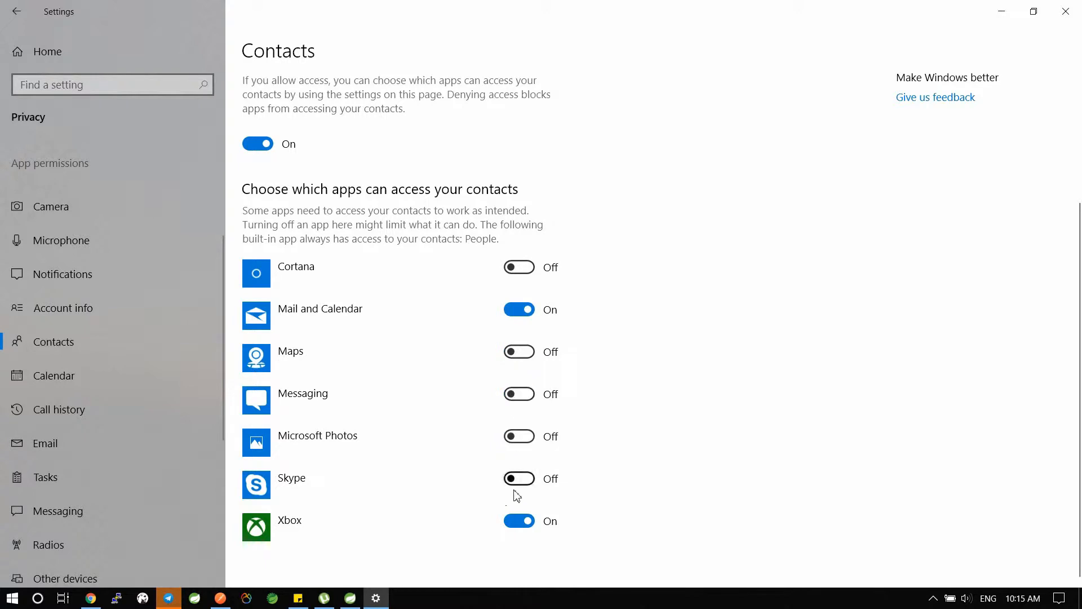
click(516, 525)
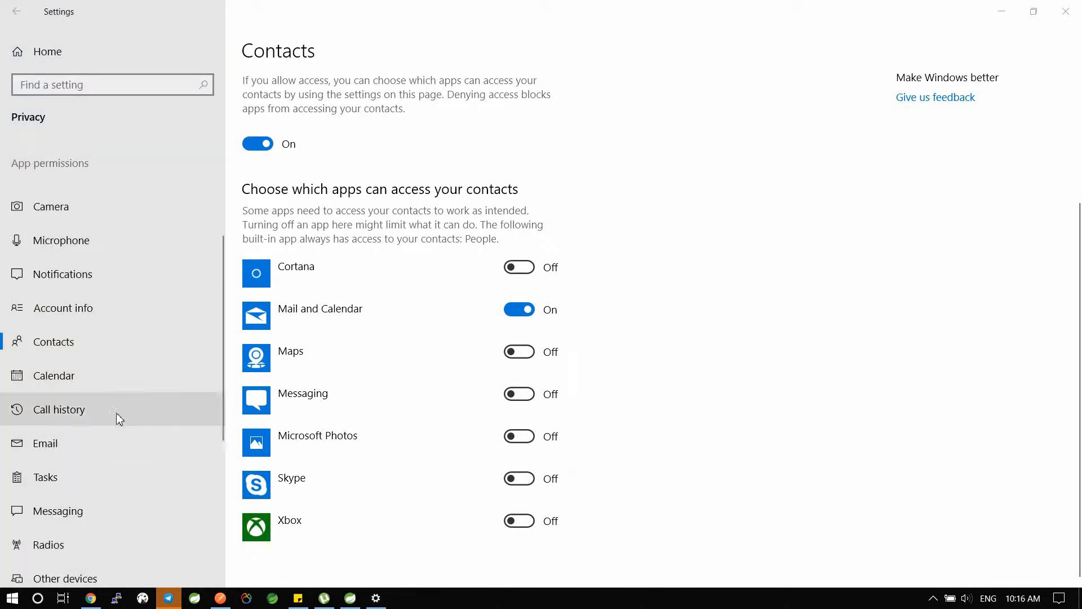
Turn off app access to the calendar in the privacy settings.
click(23, 375)
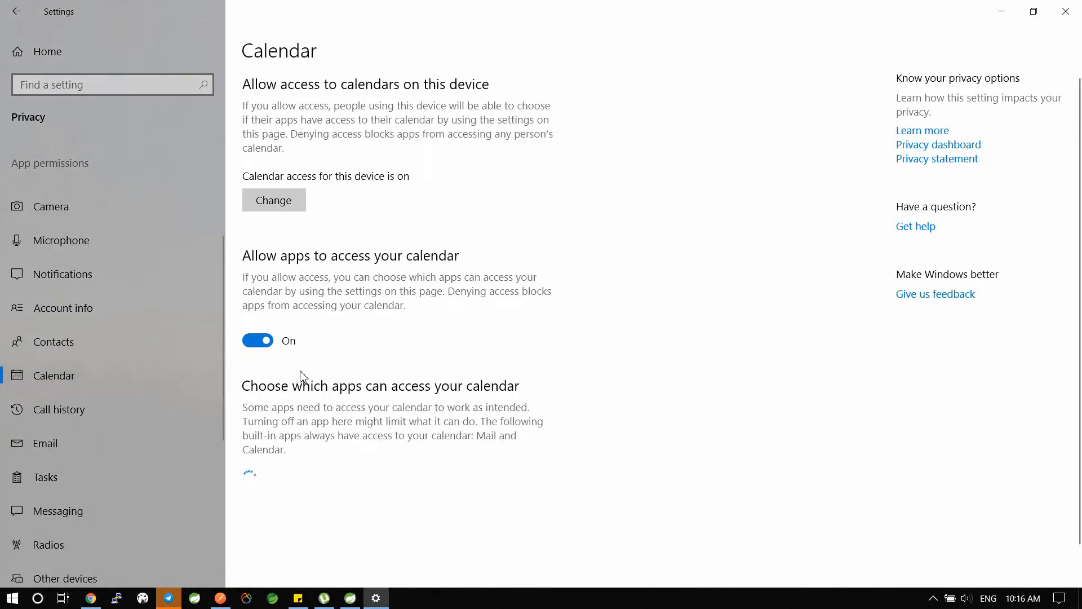
scroll(316, 417, down, 1)
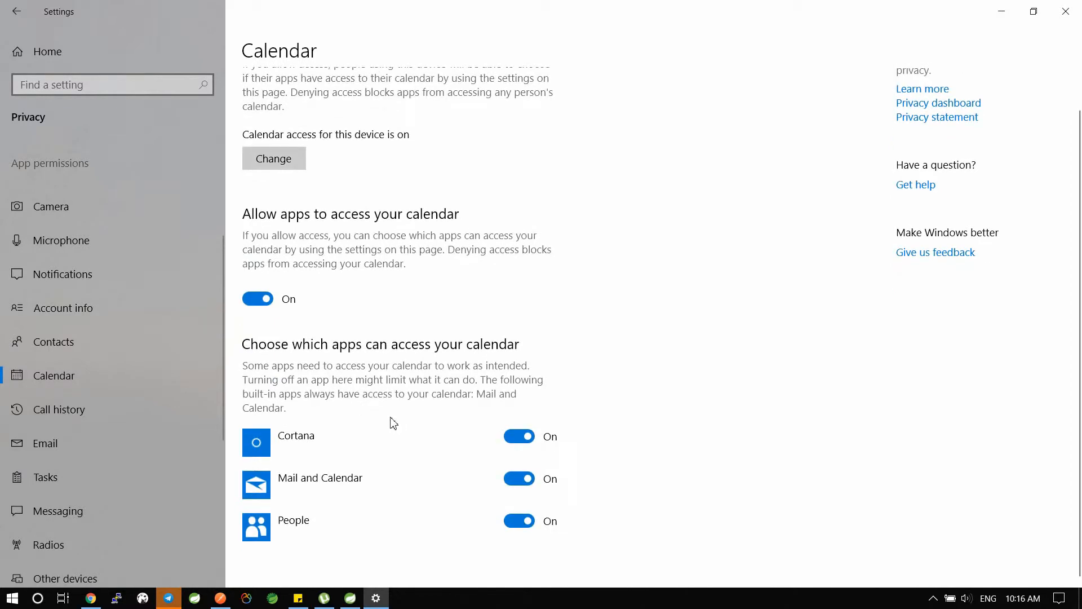
click(255, 300)
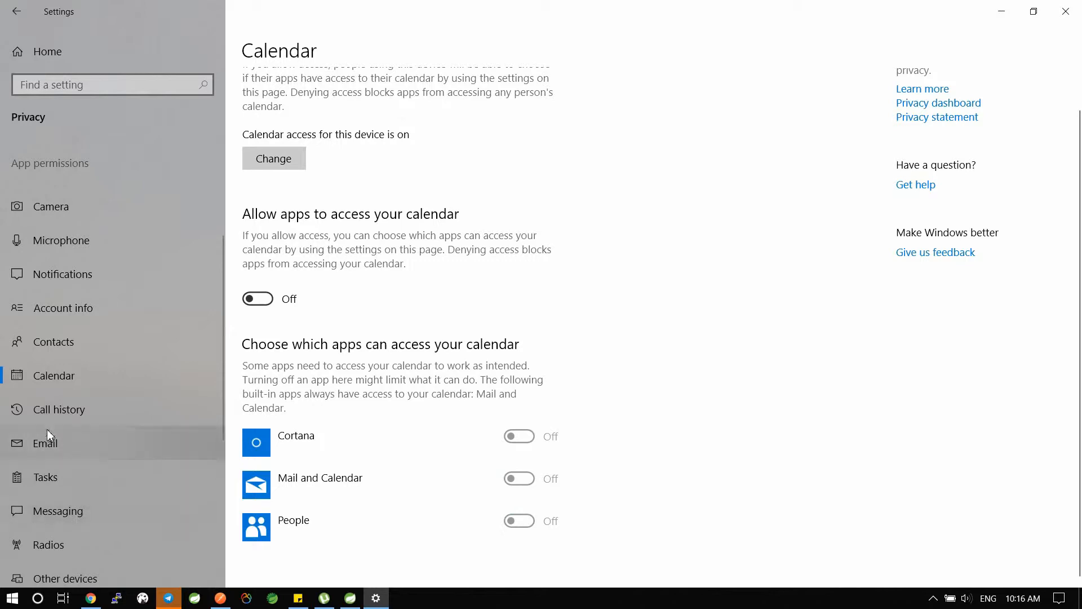
Turn off app access to the call history in the privacy settings.
click(110, 409)
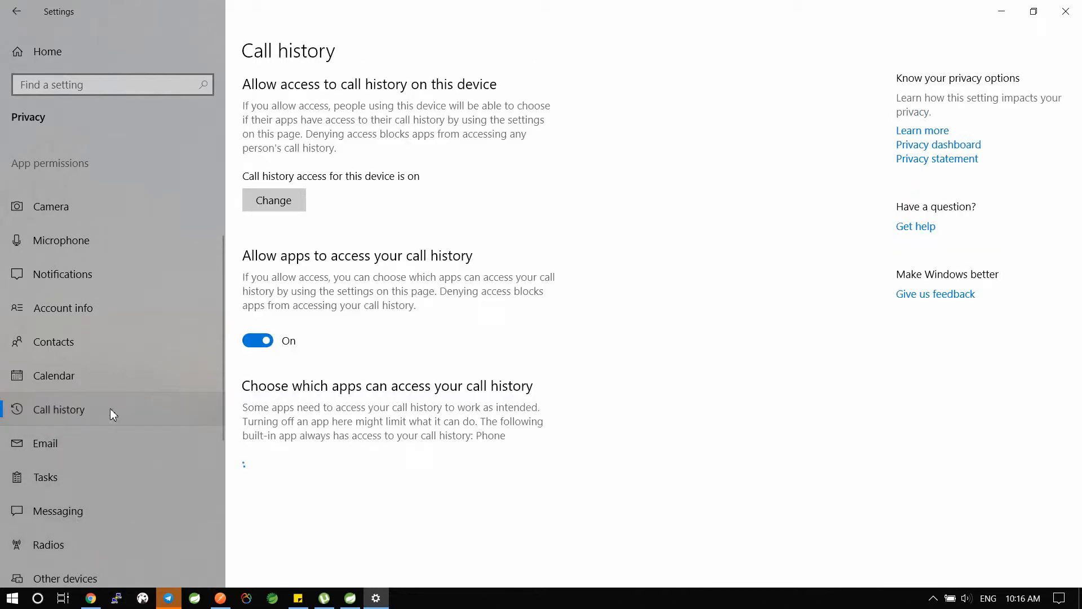
scroll(460, 403, down, 1)
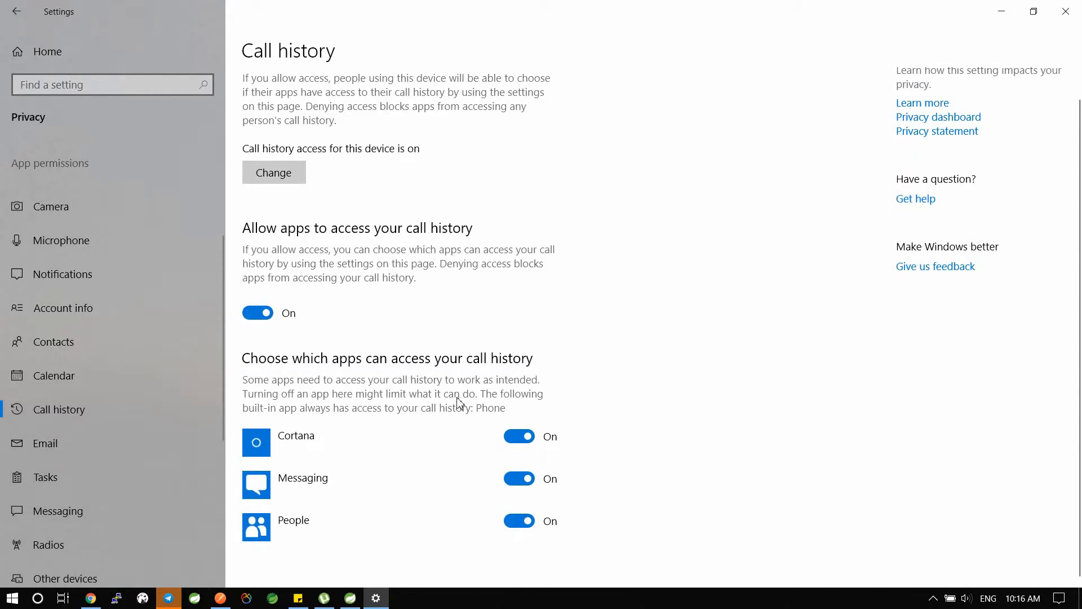
click(259, 313)
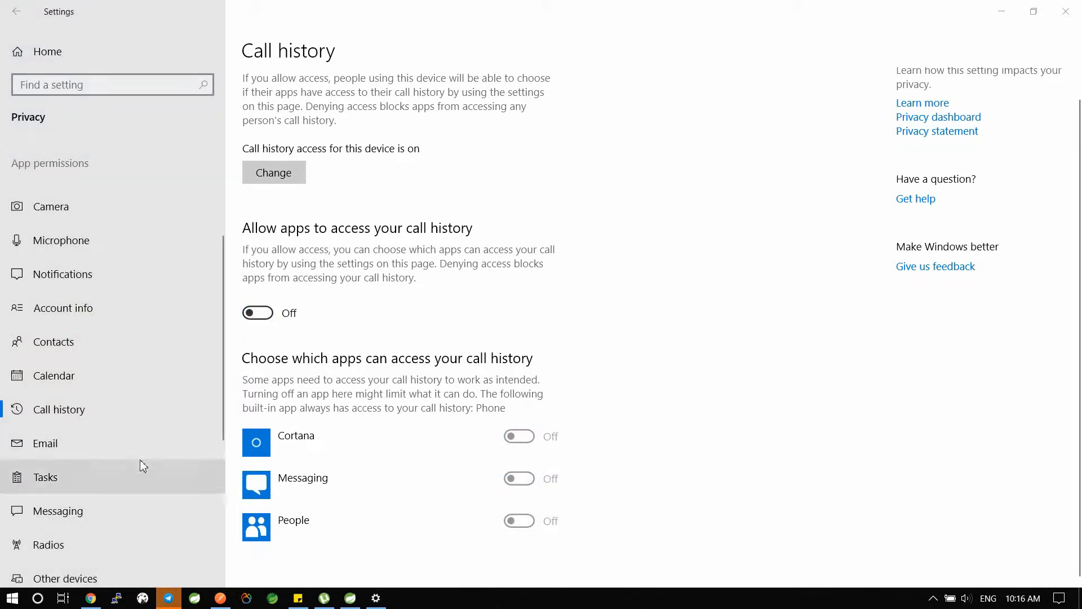
Turn off app access to email and stop apps from controlling radios in the privacy settings.
scroll(112, 510, down, 2)
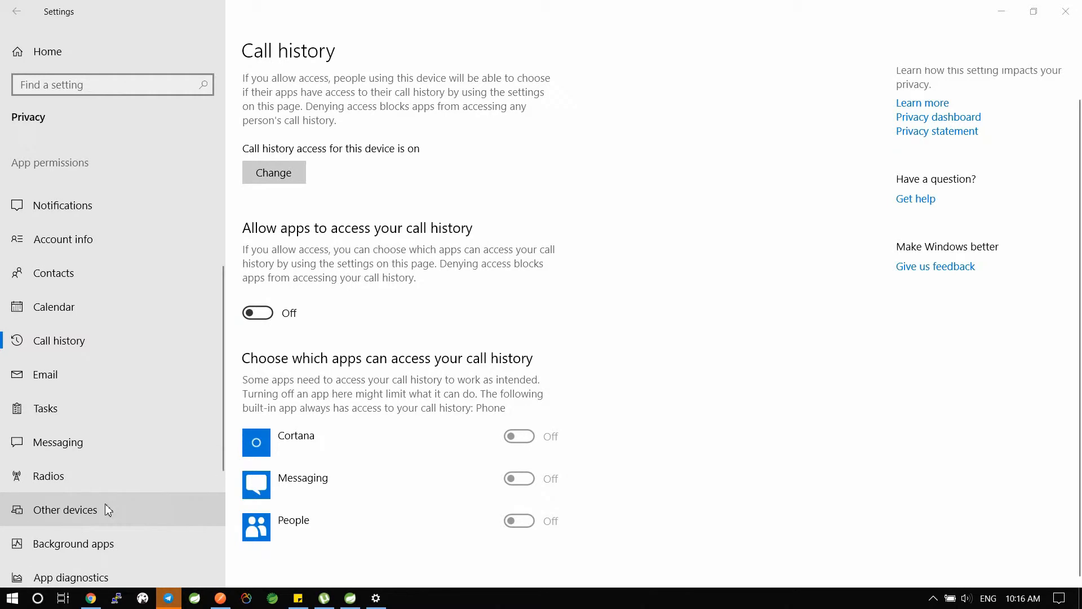
click(67, 380)
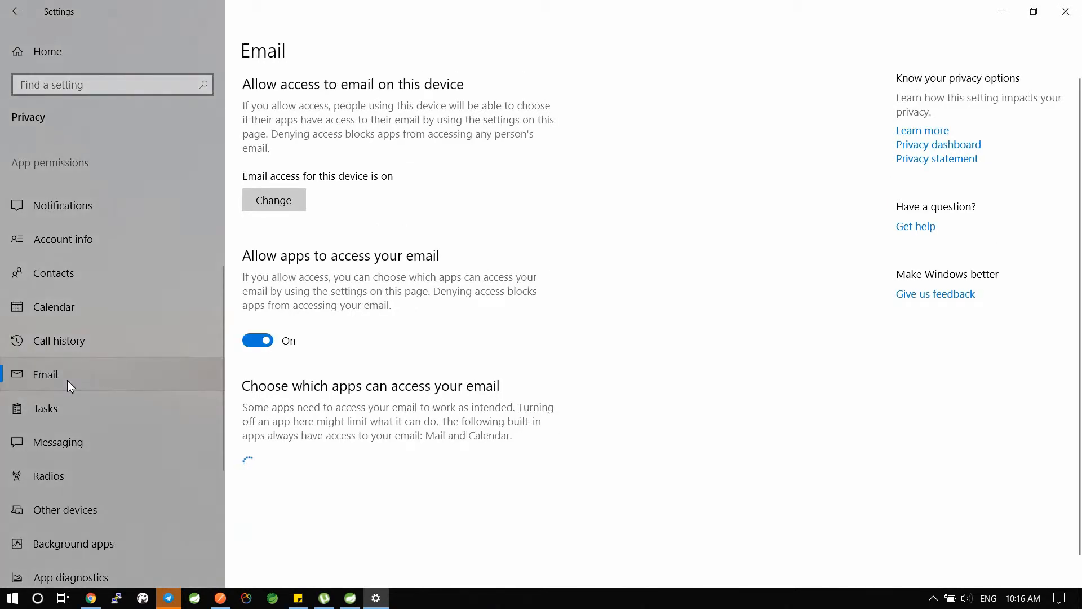
scroll(469, 388, down, 1)
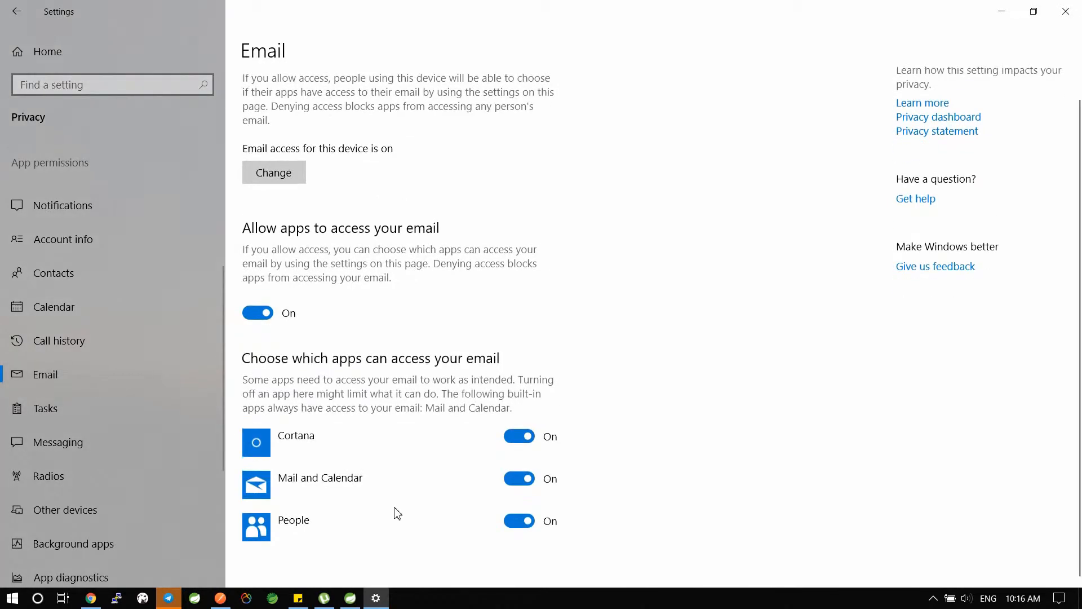
click(263, 313)
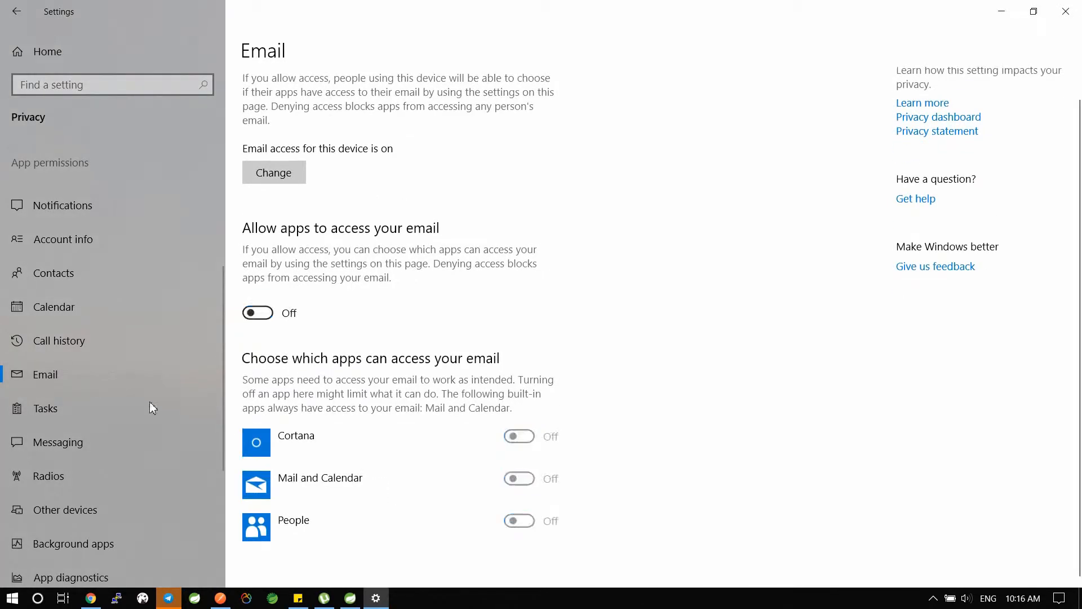
click(56, 476)
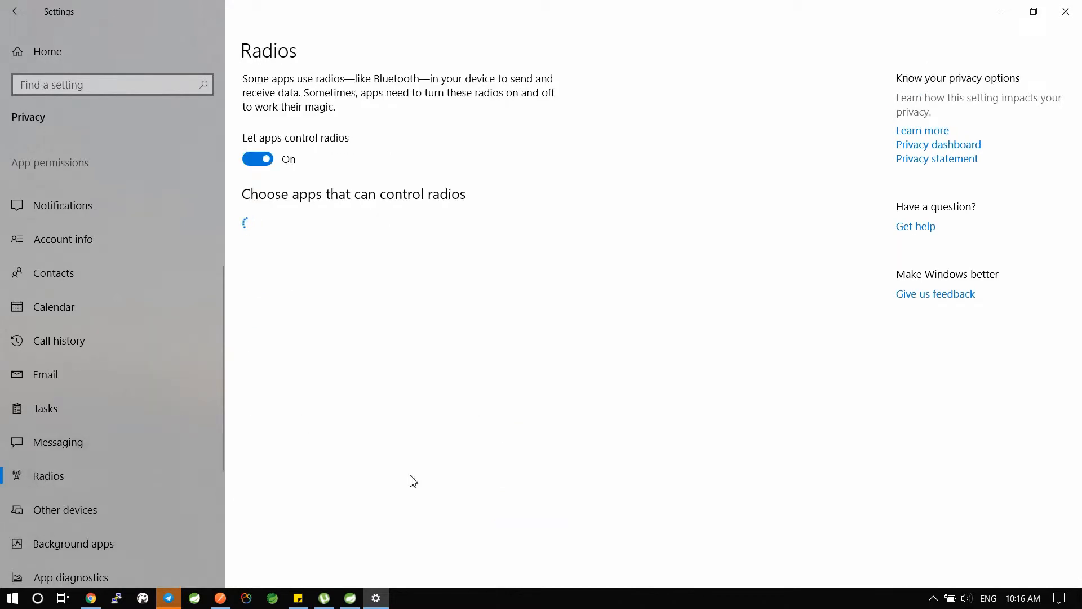
click(266, 163)
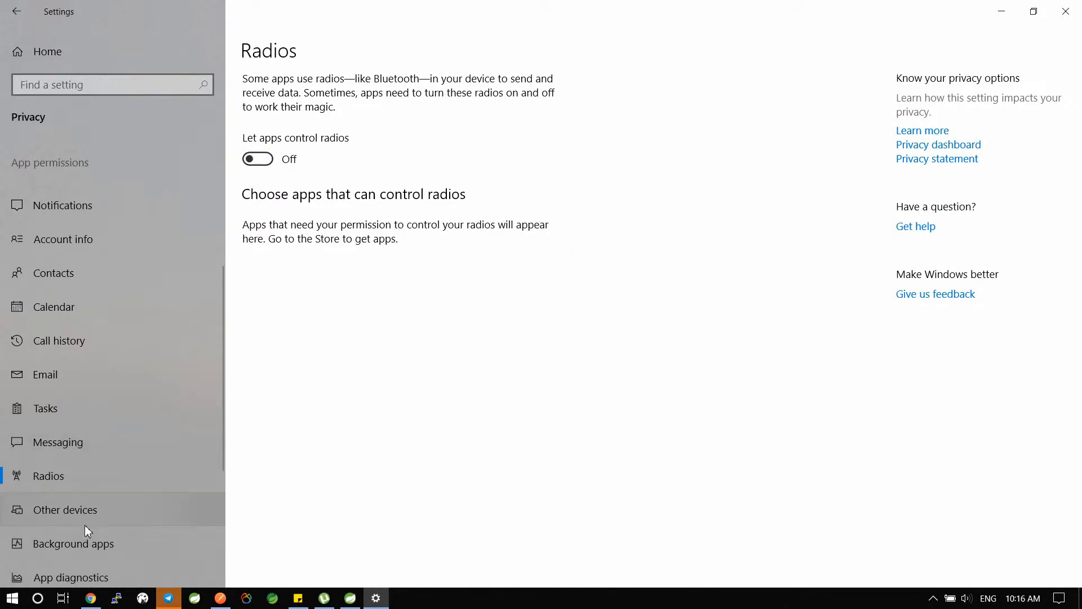
Set the diagnostic data sent to Microsoft to Basic in the Diagnostics & feedback settings.
scroll(115, 474, up, 3)
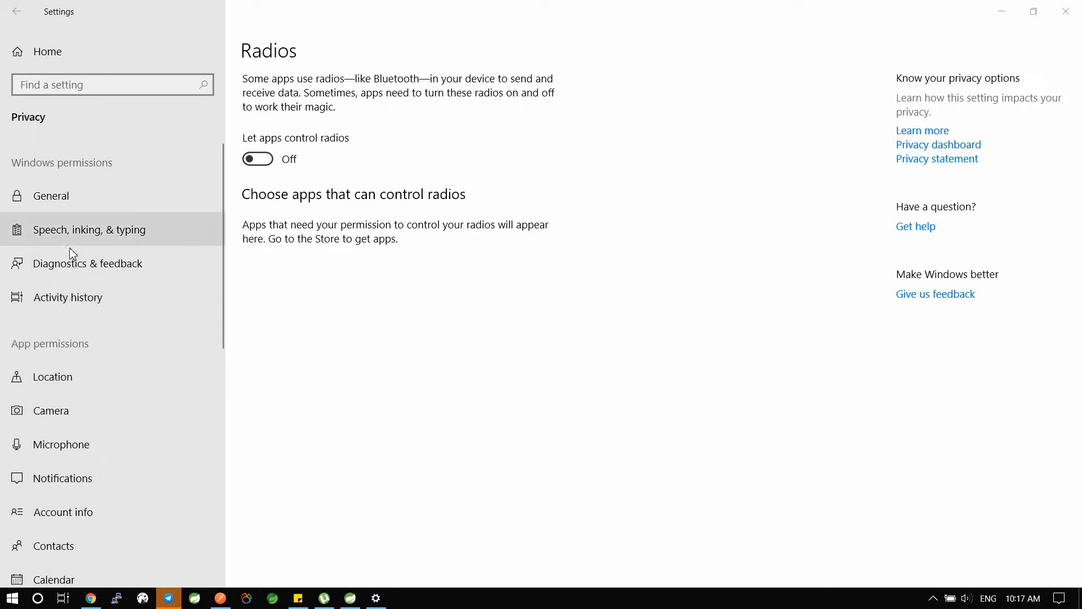
click(89, 271)
click(250, 279)
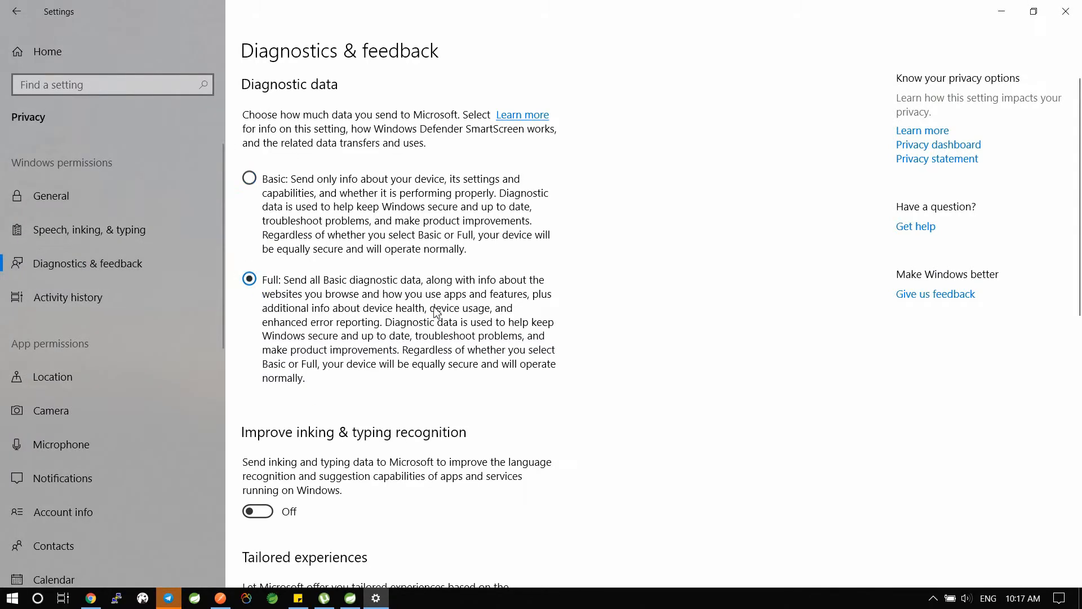
click(250, 180)
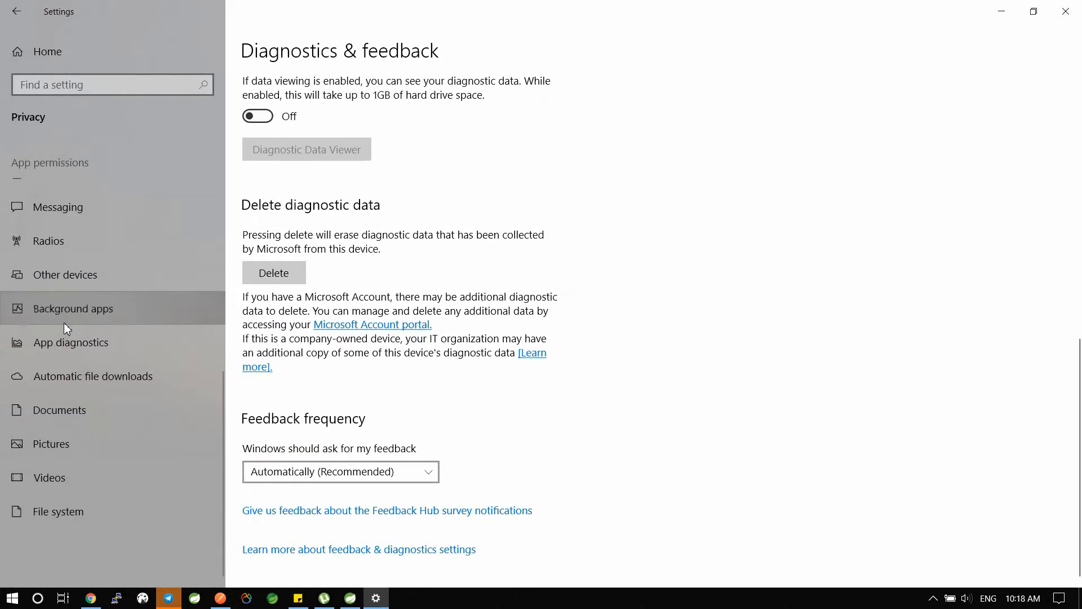
Stop 3D Viewer, Windows.MiracastView, Calculator, Camera, Connect, Dolby Access and Feedback Hub from running in the background.
click(65, 322)
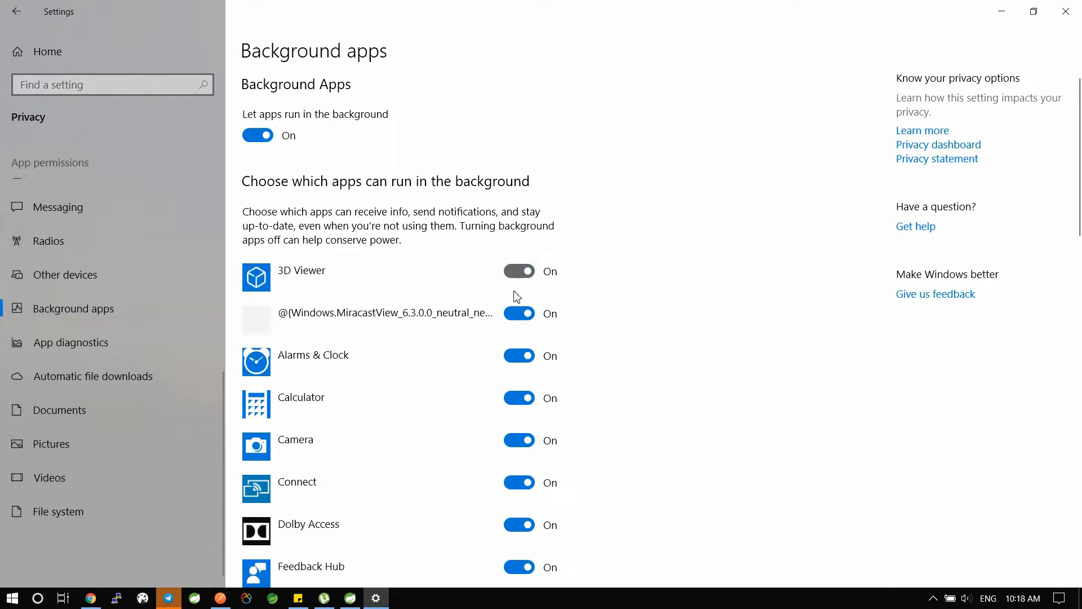
click(522, 319)
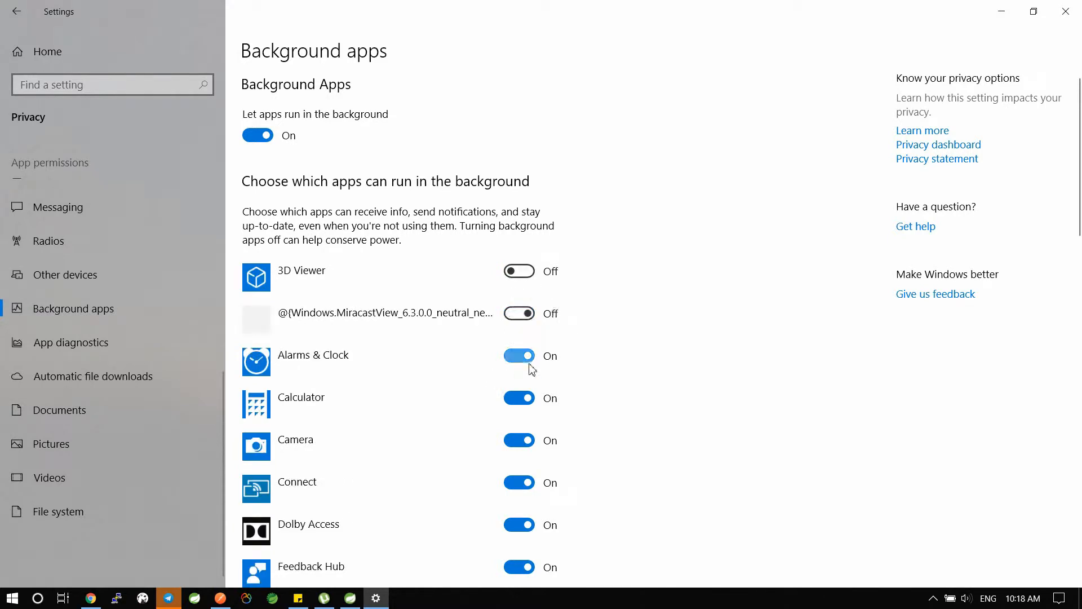
scroll(527, 422, down, 3)
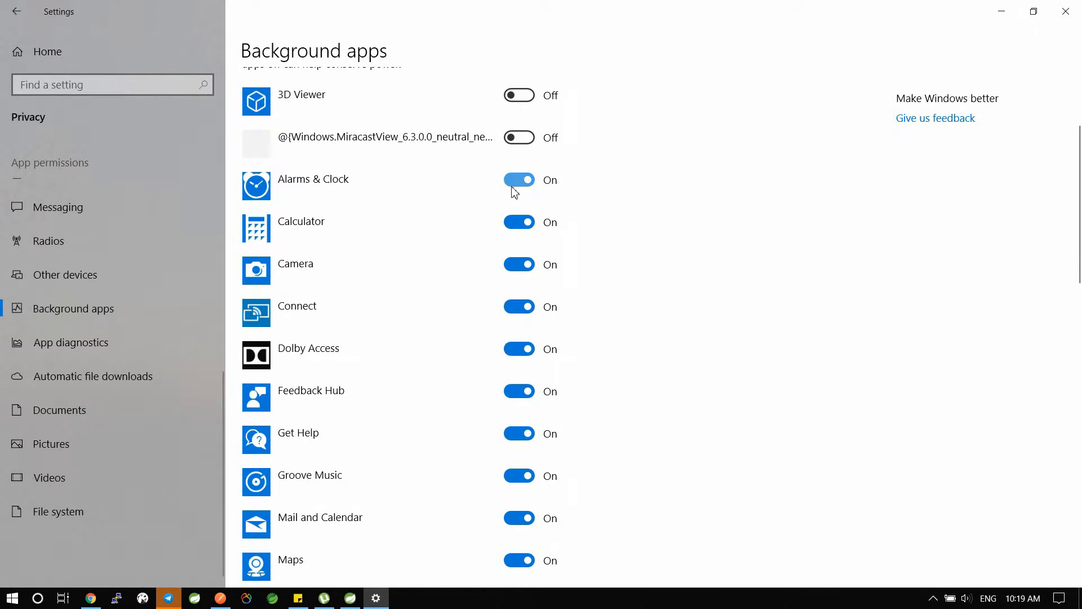
click(518, 228)
click(526, 266)
click(519, 307)
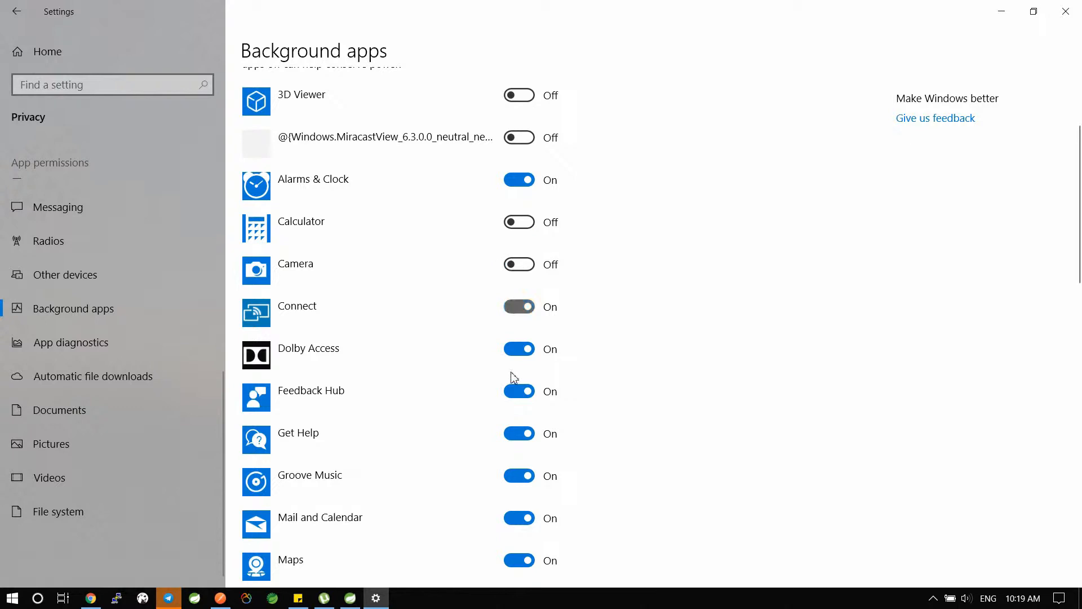
click(516, 360)
click(504, 395)
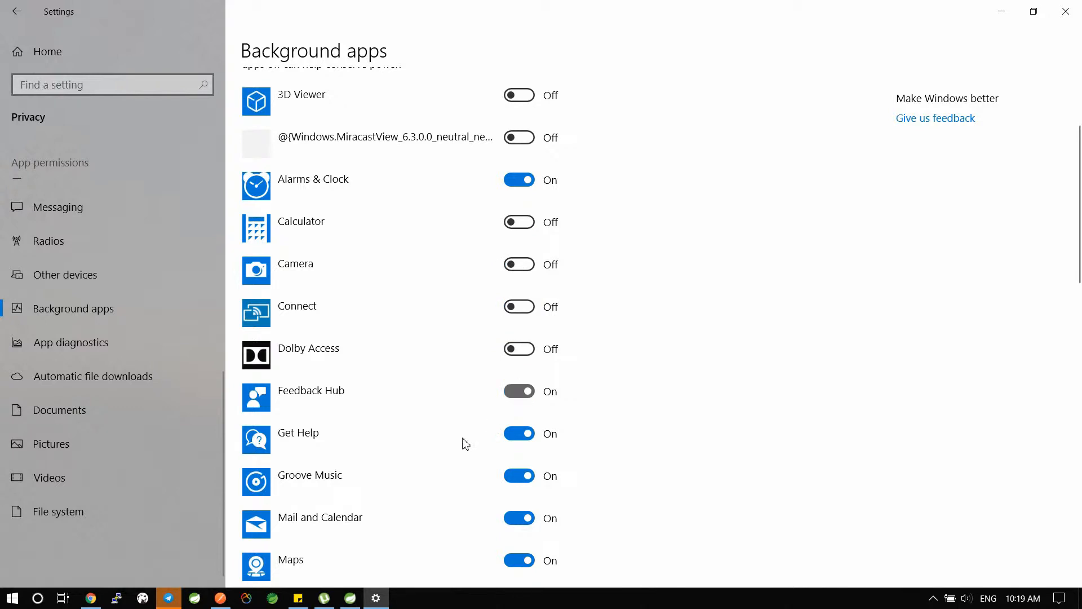
Turn off background running for Get Help, Groove Music and Maps, but keep Mail and Calendar on.
scroll(464, 442, down, 3)
click(517, 304)
click(516, 343)
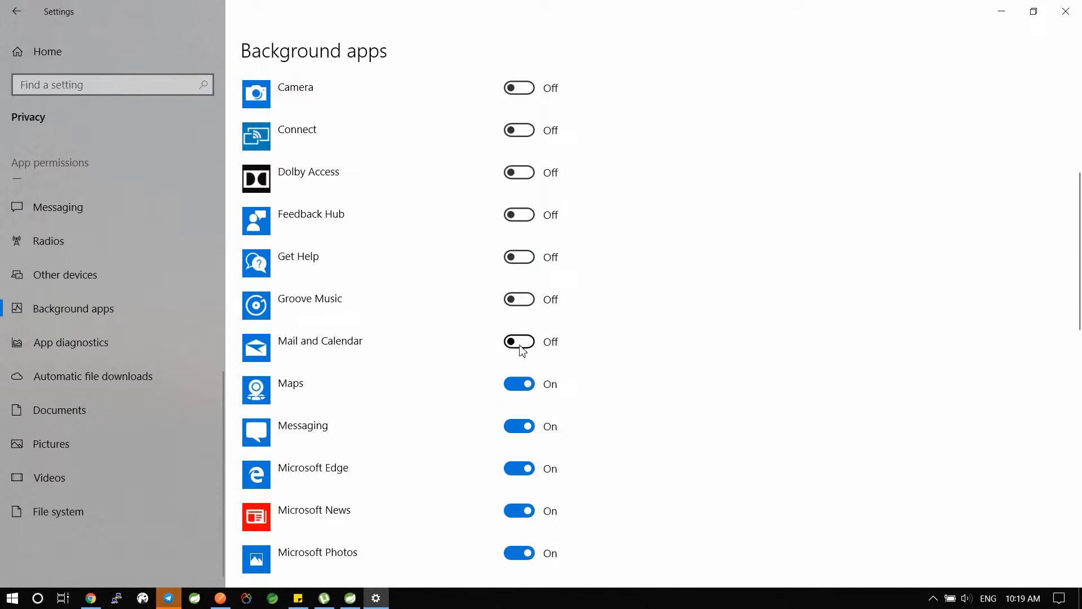
click(521, 350)
click(516, 386)
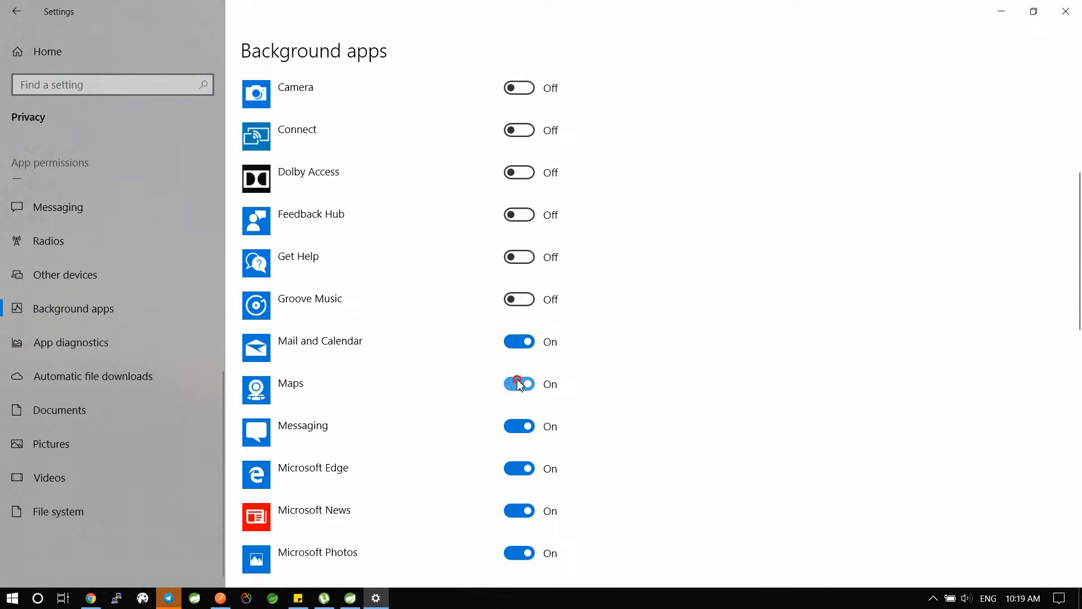
Turn off background running for Microsoft Edge, Microsoft News, Microsoft Photos, Microsoft Solitaire Collection, Microsoft Store and Mobile Plans.
scroll(515, 417, down, 5)
click(517, 204)
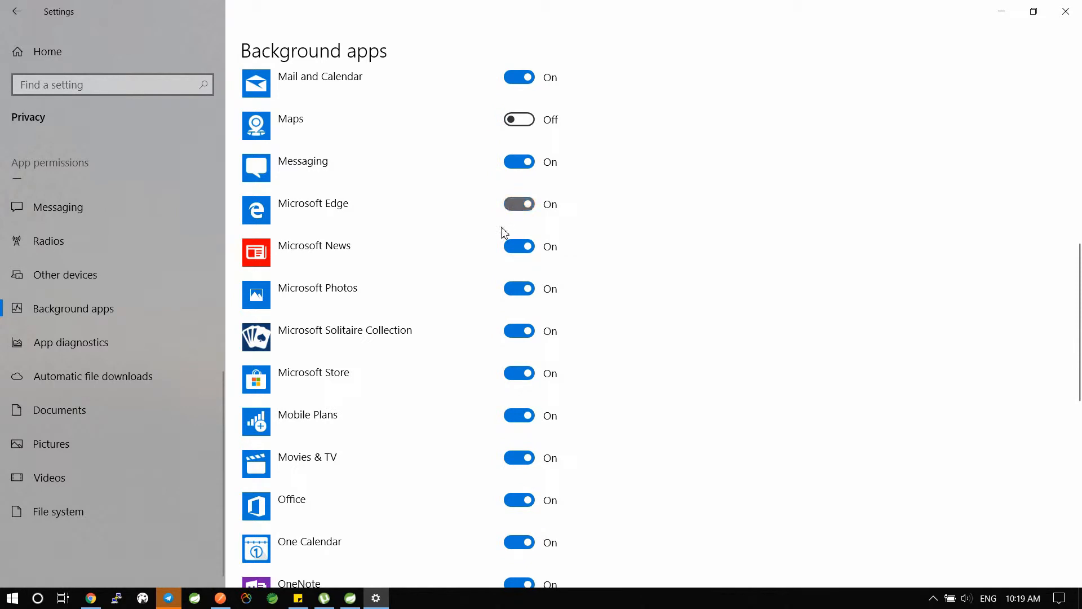
click(521, 249)
click(514, 292)
click(511, 333)
click(512, 375)
click(514, 416)
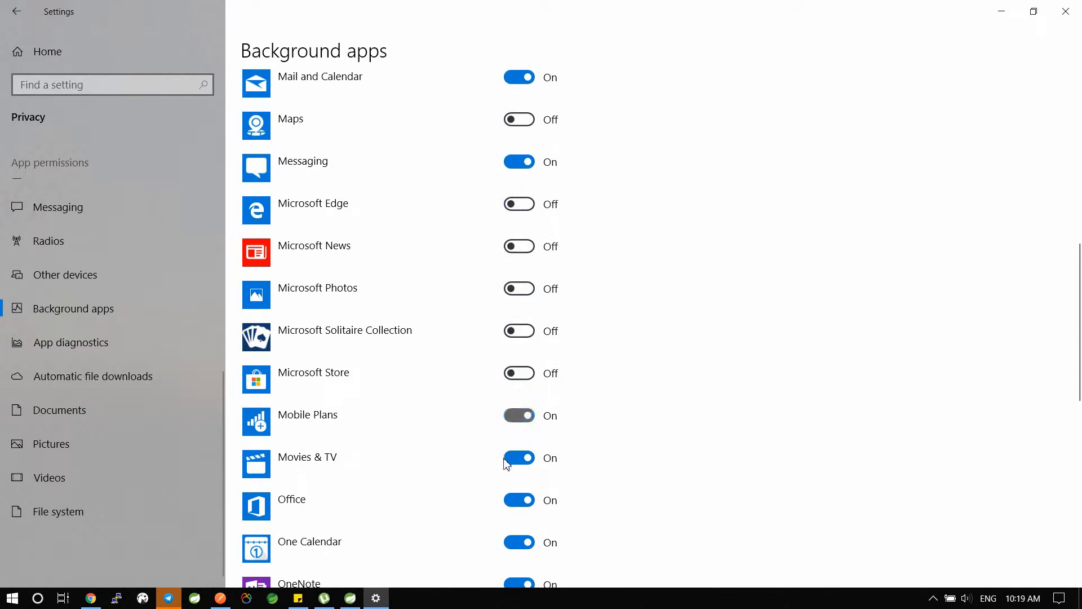
Turn off background running for Movies & TV, Office, One Calendar, OneNote, Paint 3D, People and Print 3D.
click(516, 460)
scroll(479, 462, down, 1)
click(519, 415)
click(519, 455)
scroll(473, 468, down, 5)
click(517, 154)
click(509, 205)
click(516, 232)
click(517, 273)
Turn off background running for SketchBook and Sticky Notes, but keep Settings and Skype on.
click(518, 316)
click(510, 331)
click(524, 364)
click(519, 403)
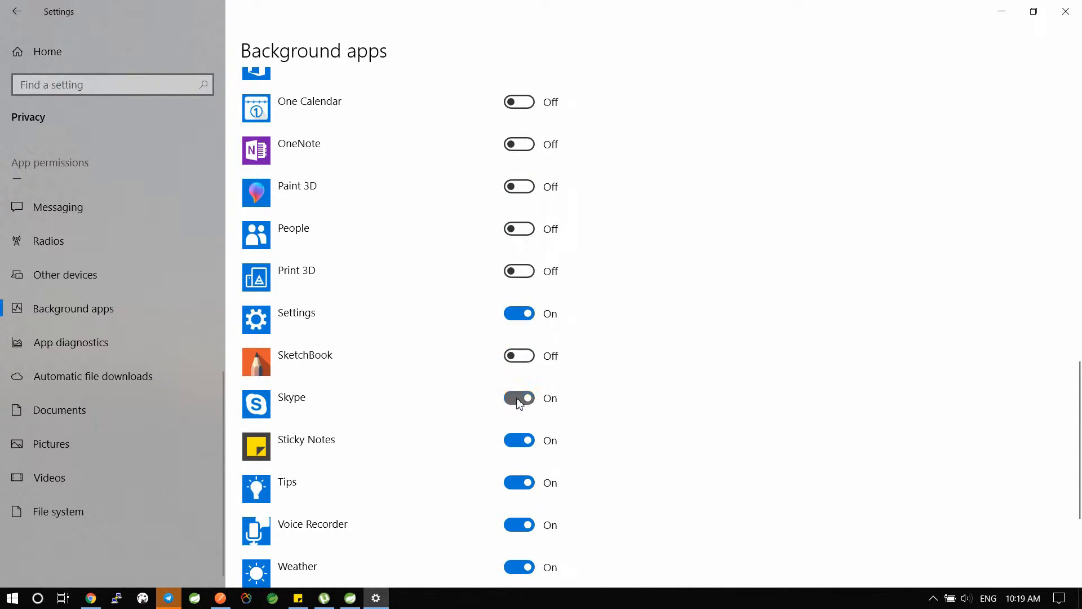
click(517, 445)
scroll(583, 437, down, 3)
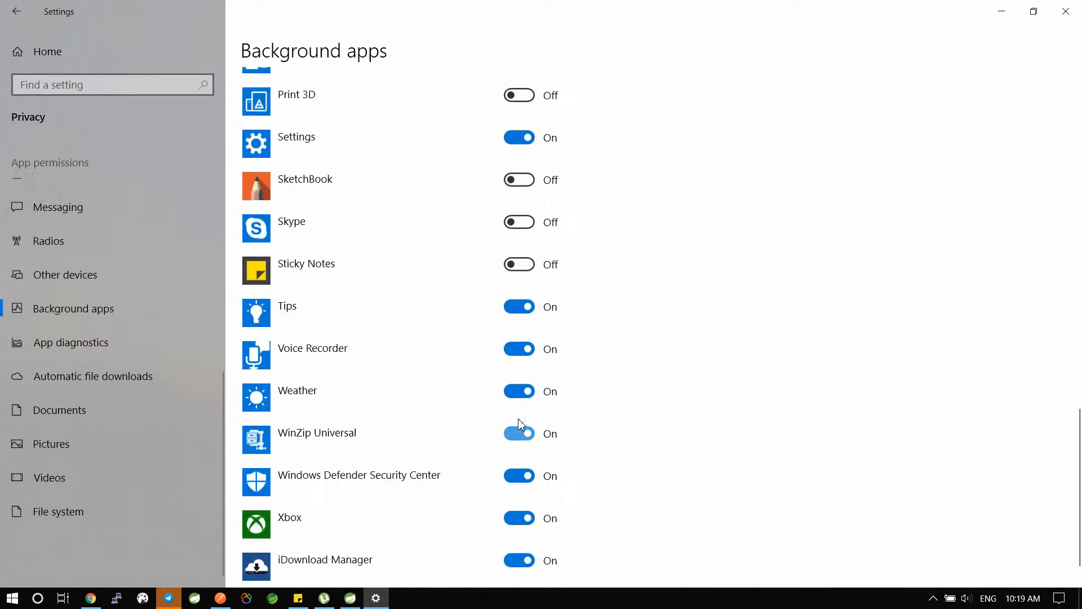
click(526, 228)
Turn off background running for Tips, Voice Recorder, Weather, WinZip Universal, Xbox and iDownload Manager.
click(520, 306)
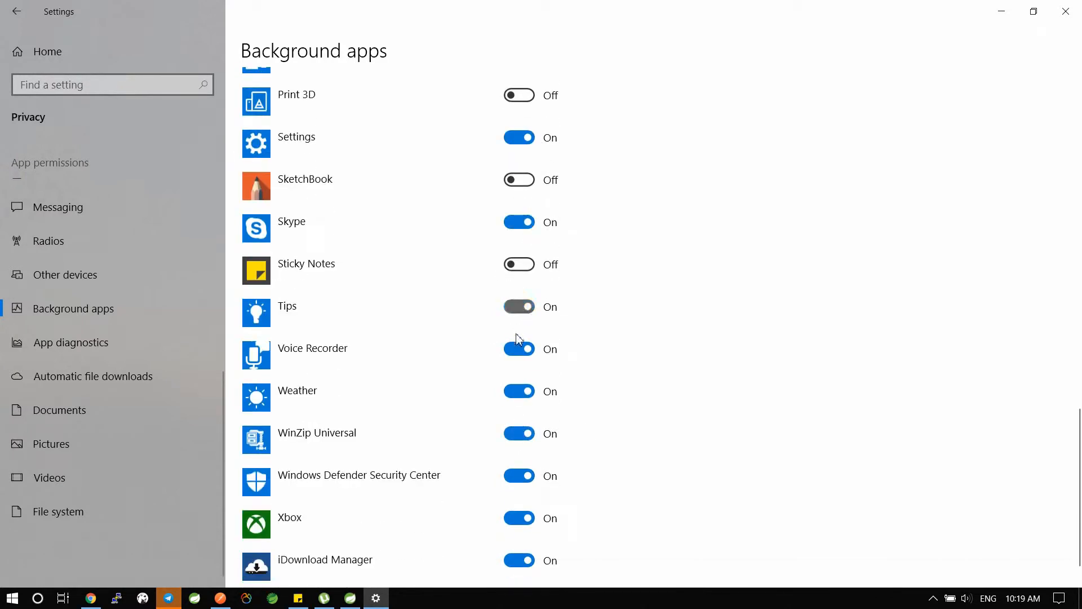
click(517, 354)
click(517, 393)
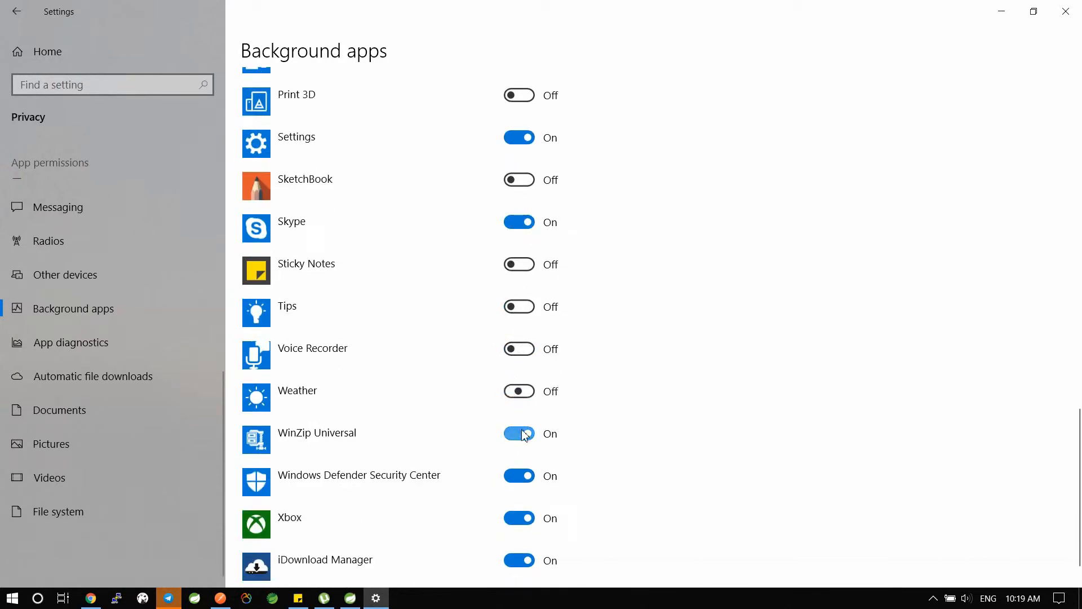
click(520, 434)
scroll(517, 518, down, 1)
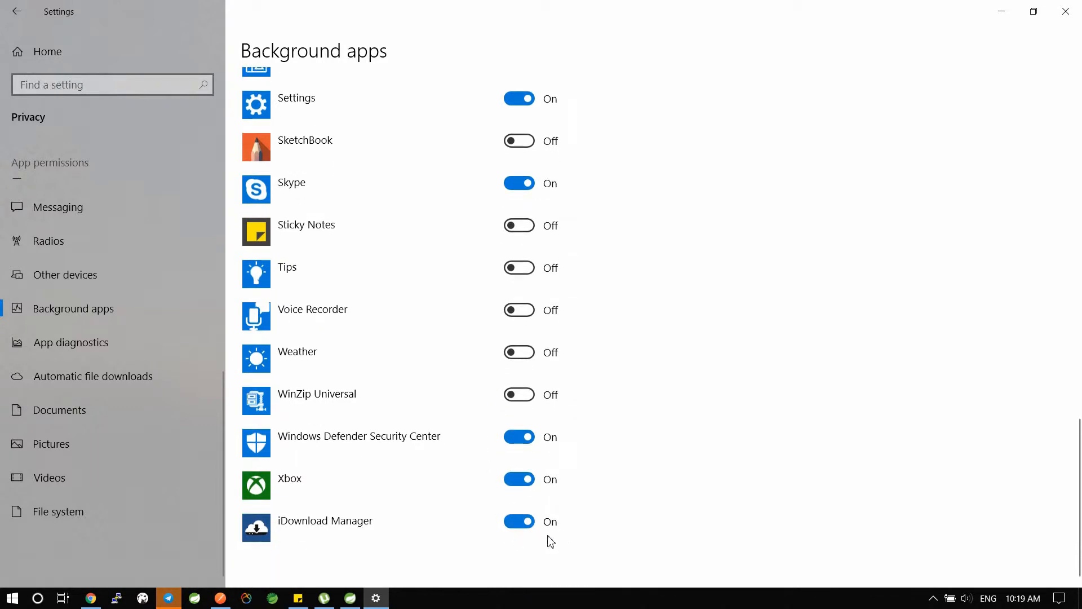
click(517, 483)
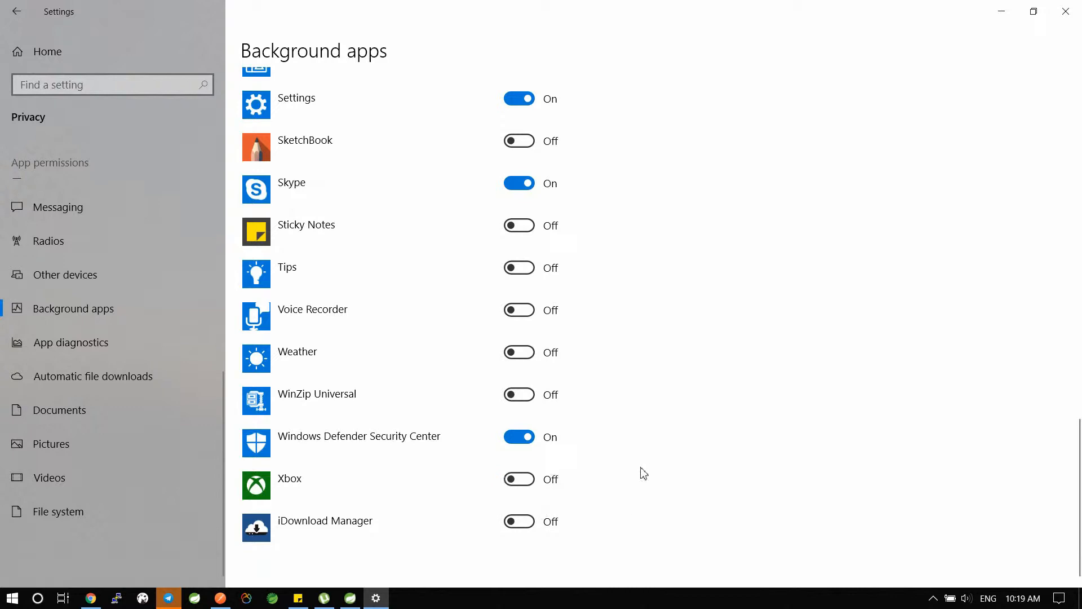
Review the background apps list and turn off background running for Messaging.
scroll(643, 468, up, 5)
scroll(640, 459, up, 10)
scroll(637, 461, down, 2)
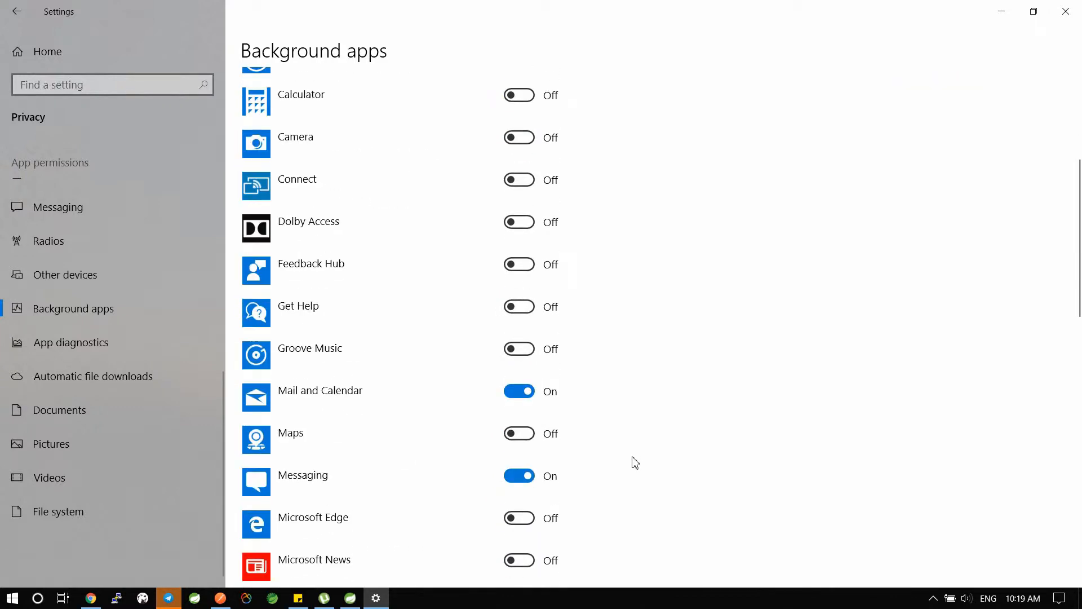
click(519, 481)
scroll(596, 475, up, 5)
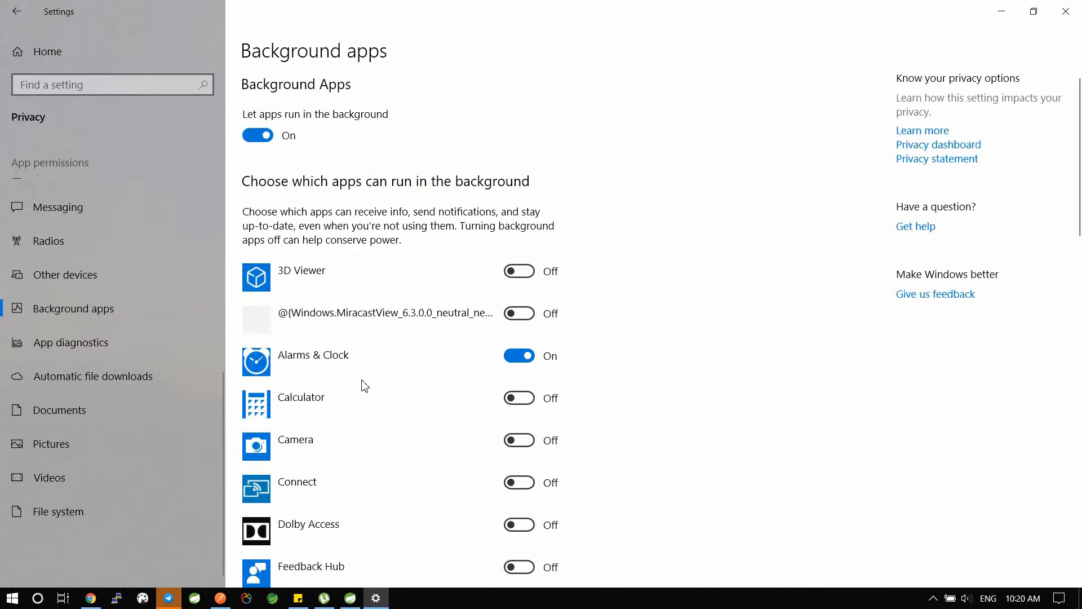
In Notifications & actions, turn off lock screen notifications, lock screen reminders and VoIP calls, the Windows welcome experience, and tips and suggestions.
click(47, 52)
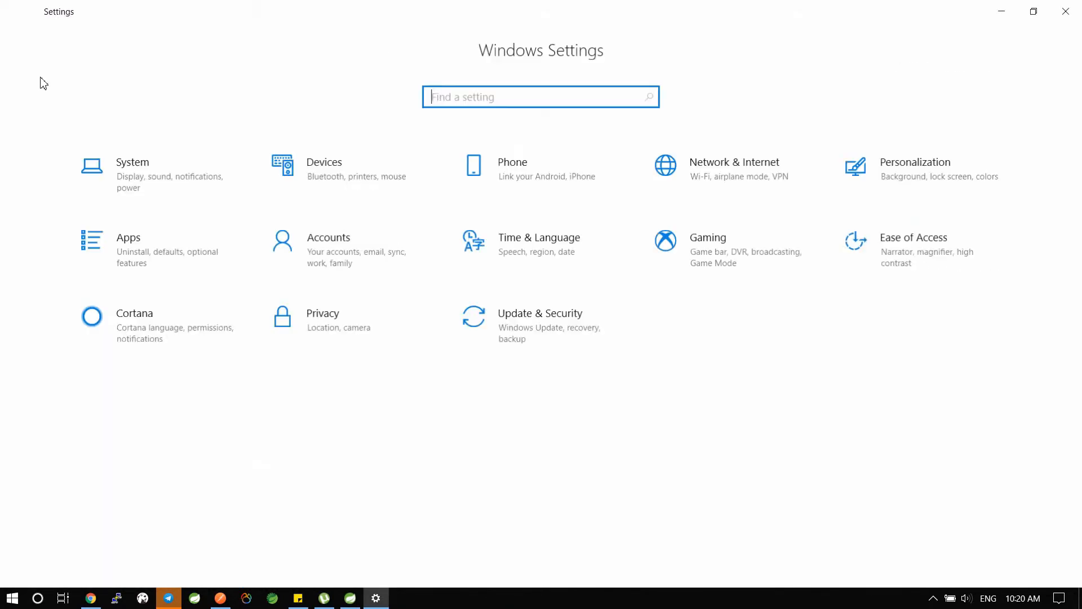
click(152, 181)
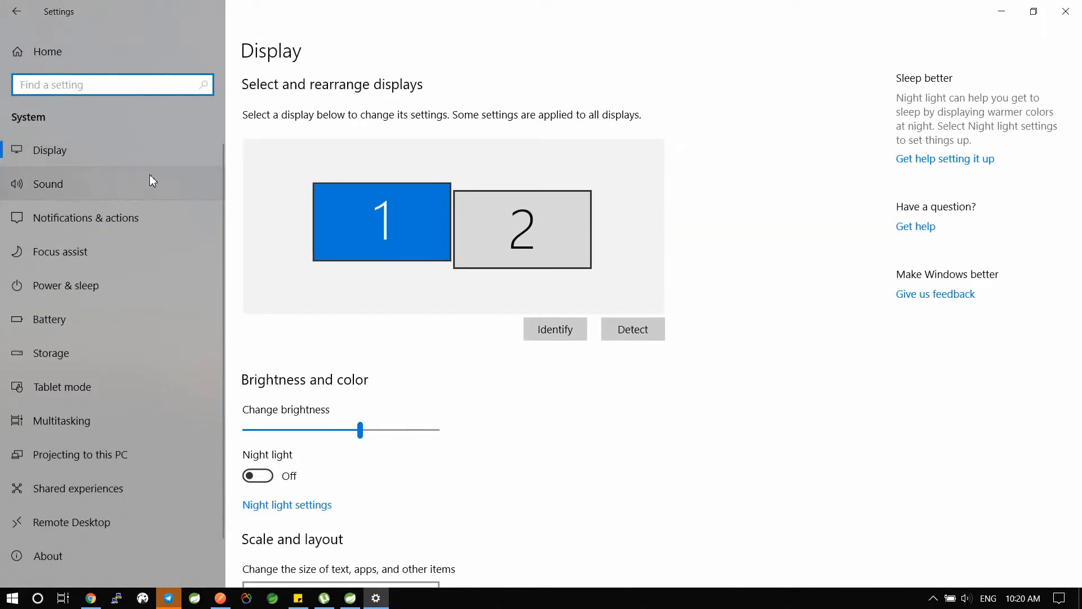
click(39, 221)
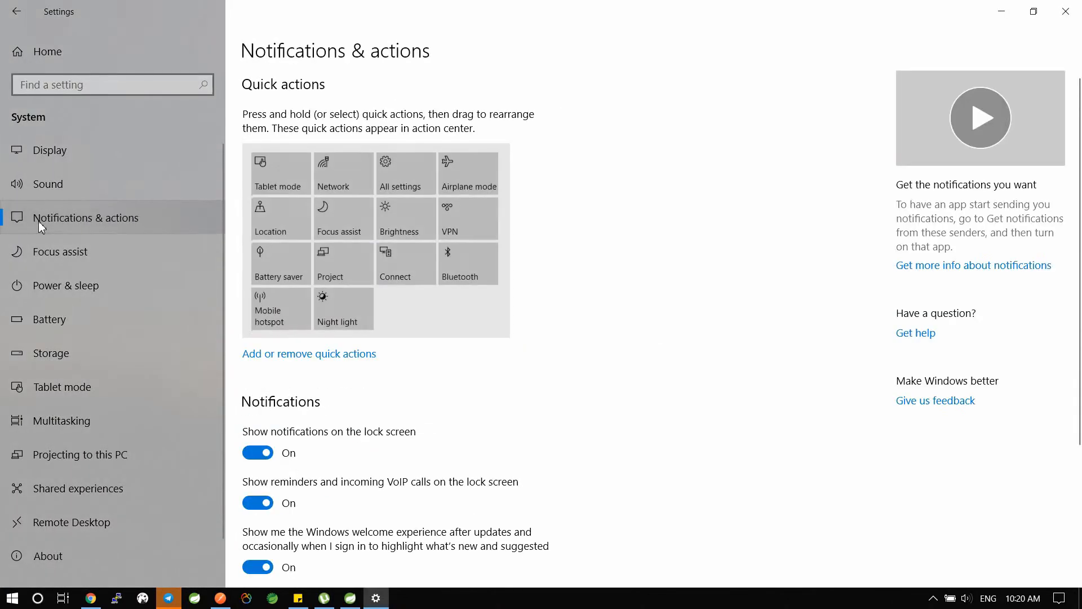
scroll(287, 448, down, 5)
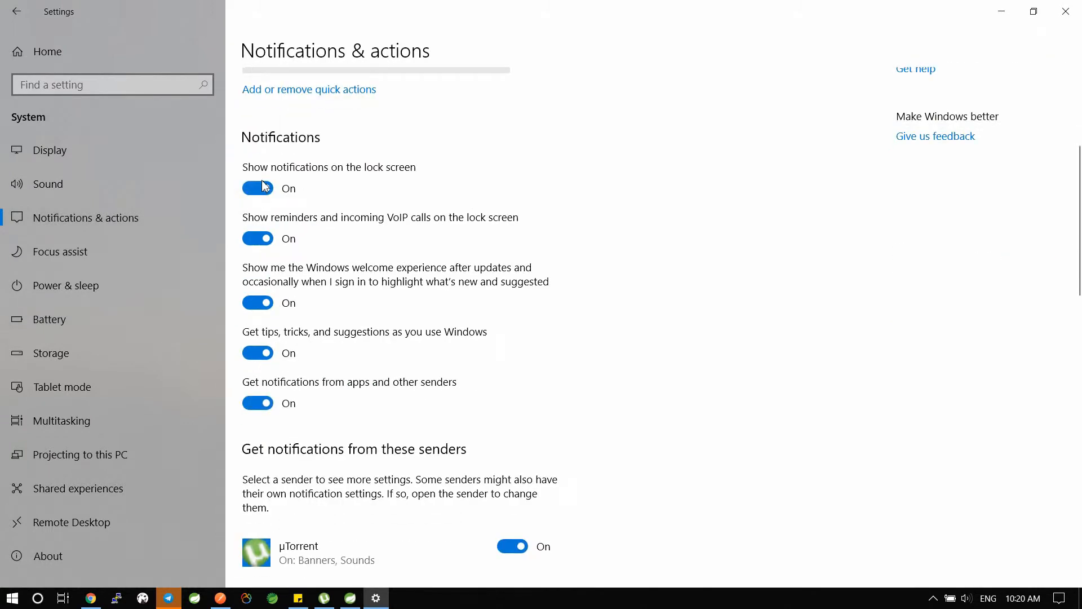
click(264, 187)
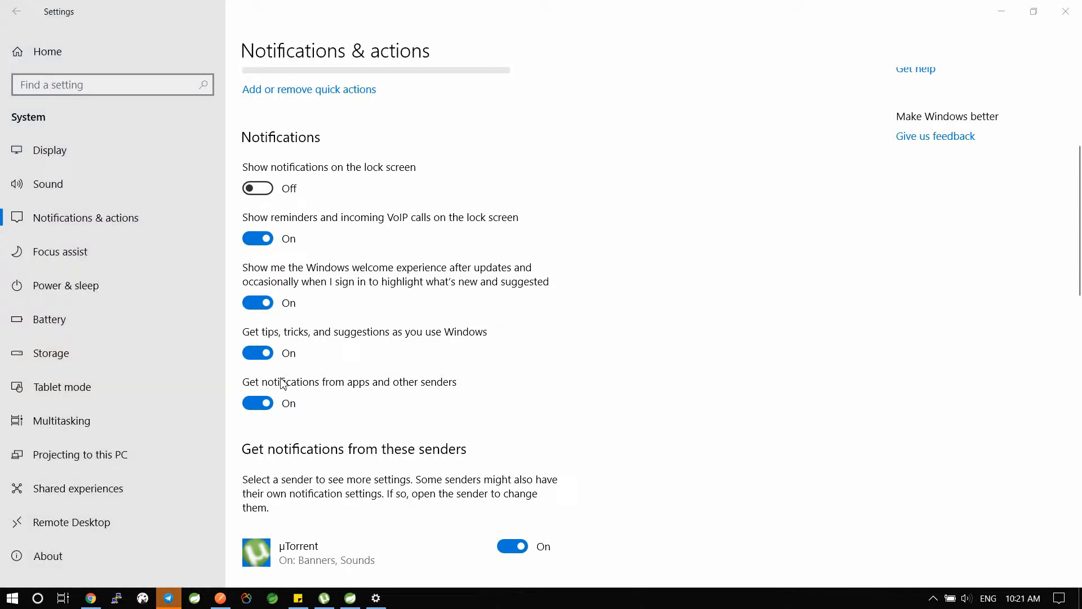
click(259, 353)
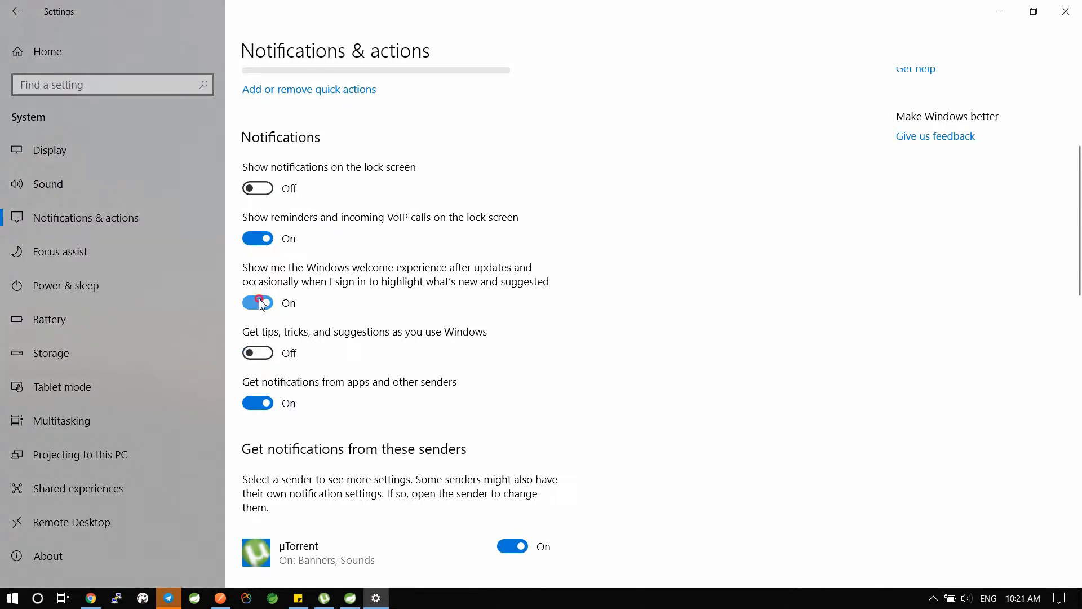
click(261, 302)
click(264, 239)
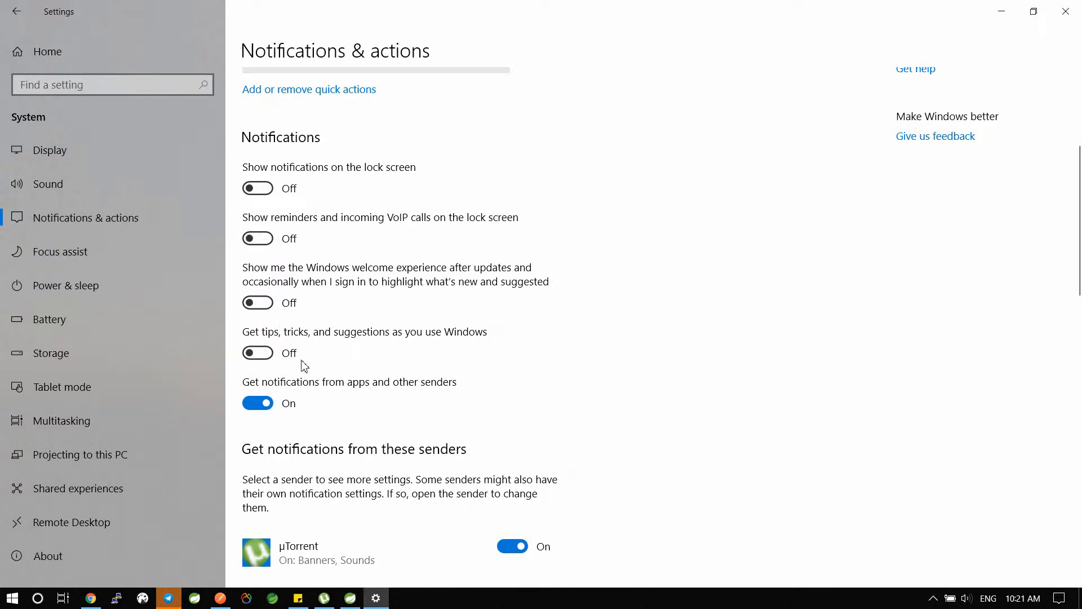
Turn off notifications from µTorrent, AutoPlay, Cortana and Calendar, but keep Battery saver on.
scroll(551, 363, down, 8)
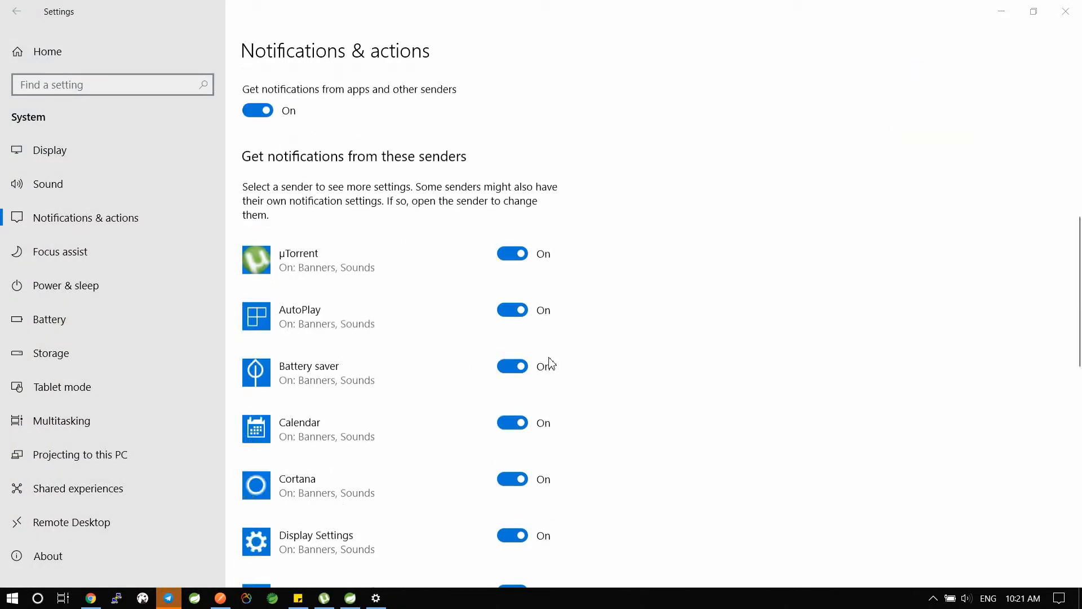
scroll(550, 363, up, 3)
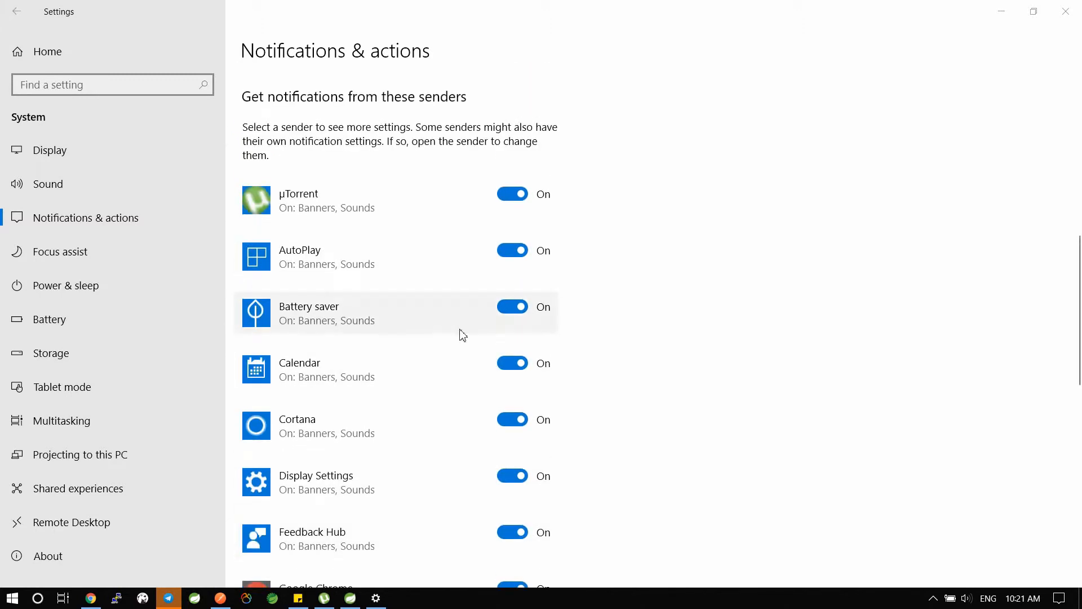
click(517, 197)
click(512, 252)
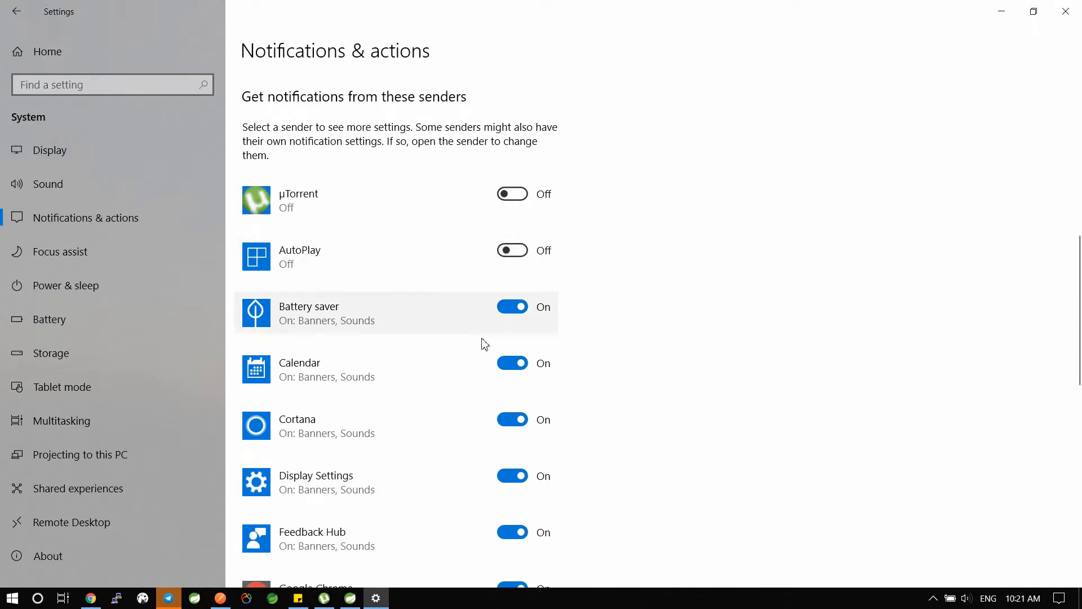
click(512, 308)
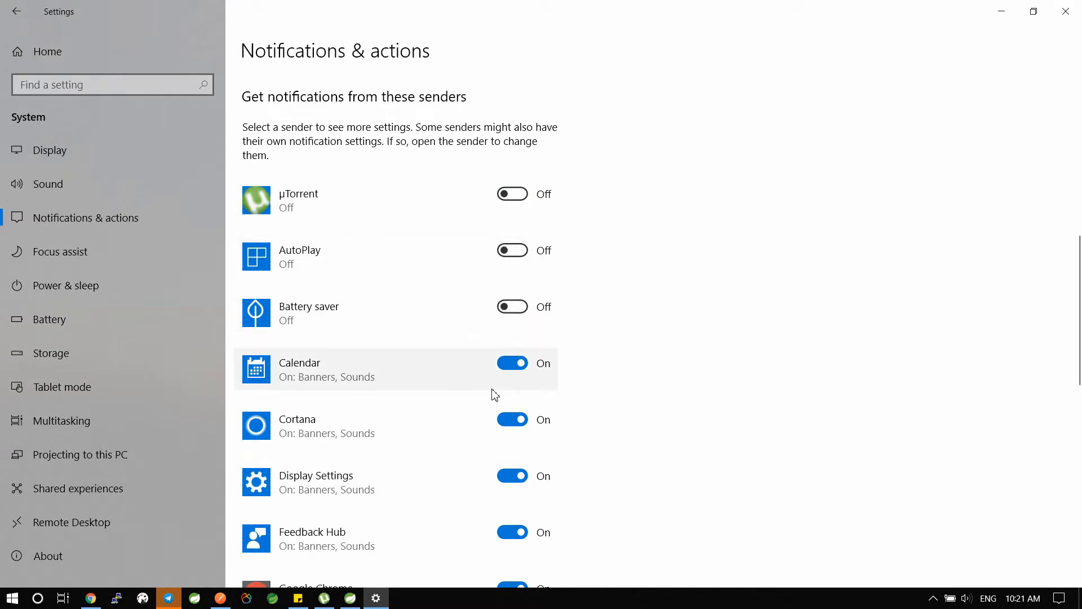
click(522, 308)
click(510, 419)
scroll(452, 471, down, 3)
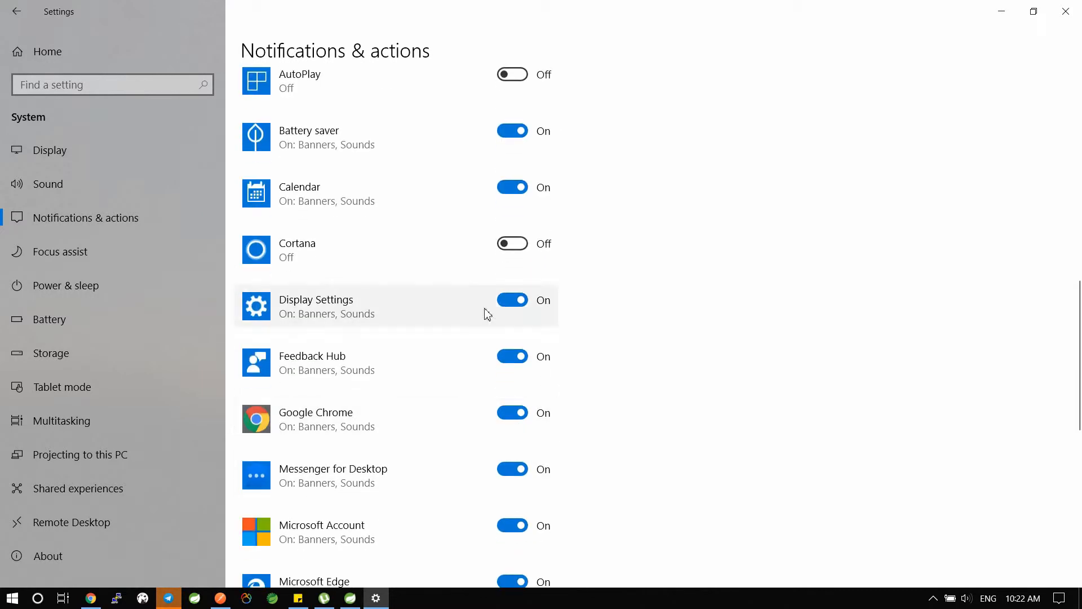
click(506, 192)
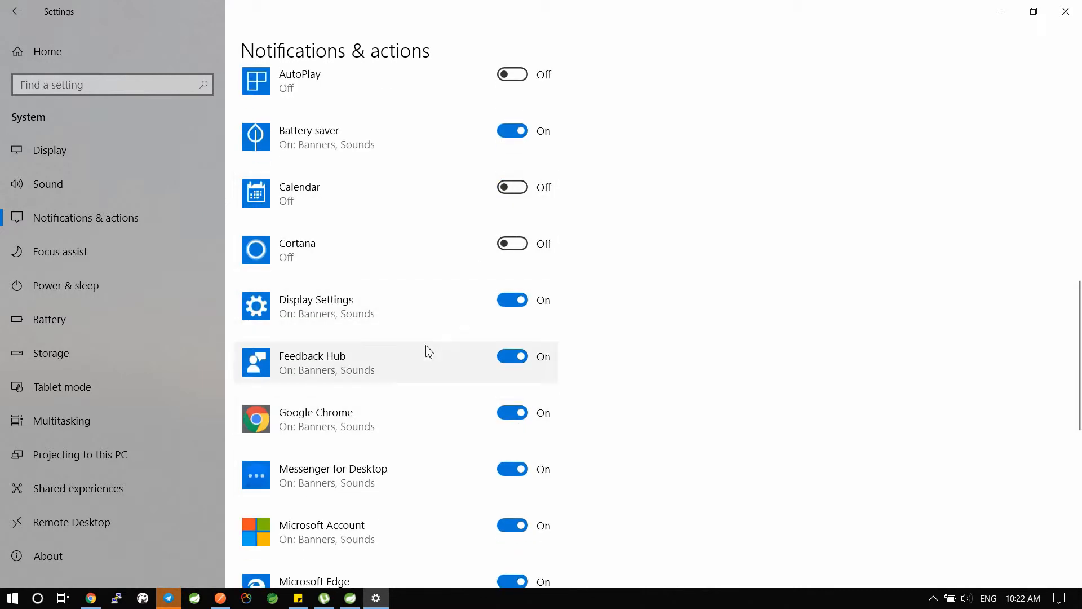
Turn off notifications from Display Settings, Feedback Hub and Google Chrome.
click(514, 304)
click(513, 377)
click(17, 11)
scroll(425, 450, down, 1)
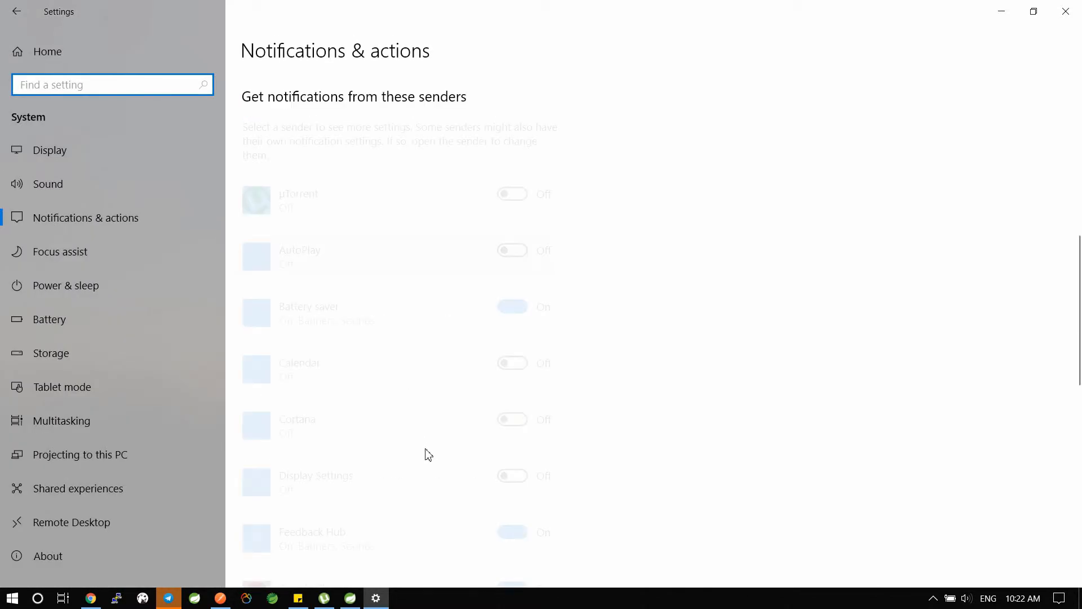
scroll(488, 369, up, 1)
scroll(488, 456, down, 5)
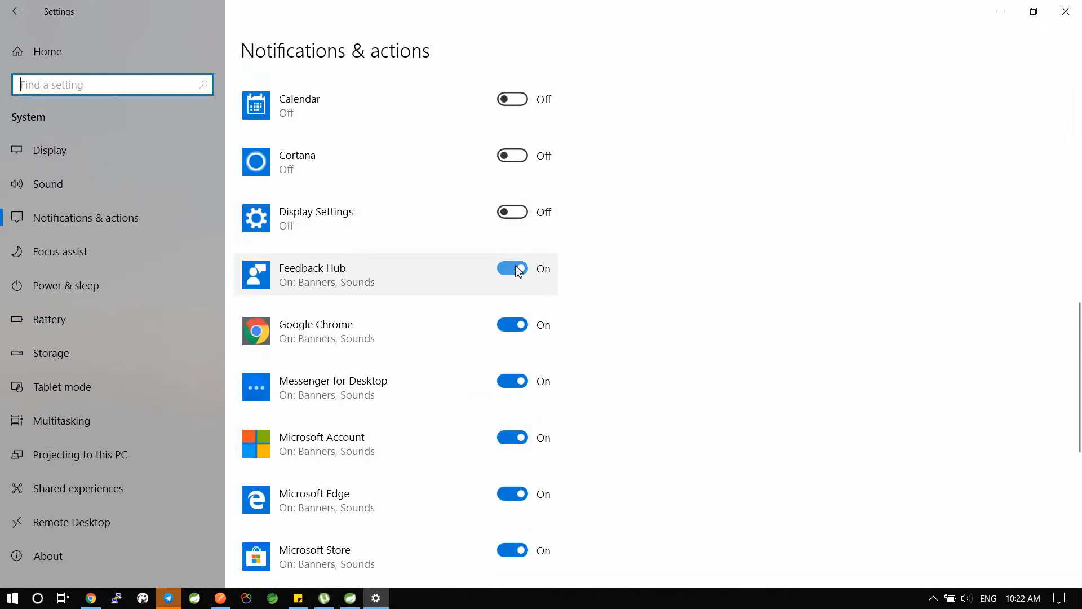
click(519, 271)
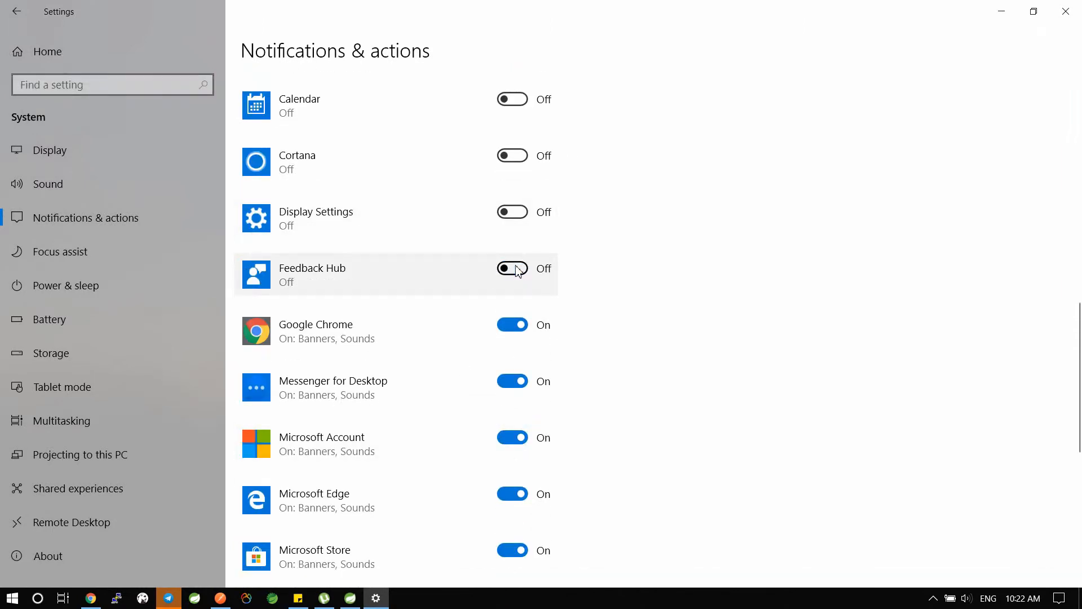
click(513, 327)
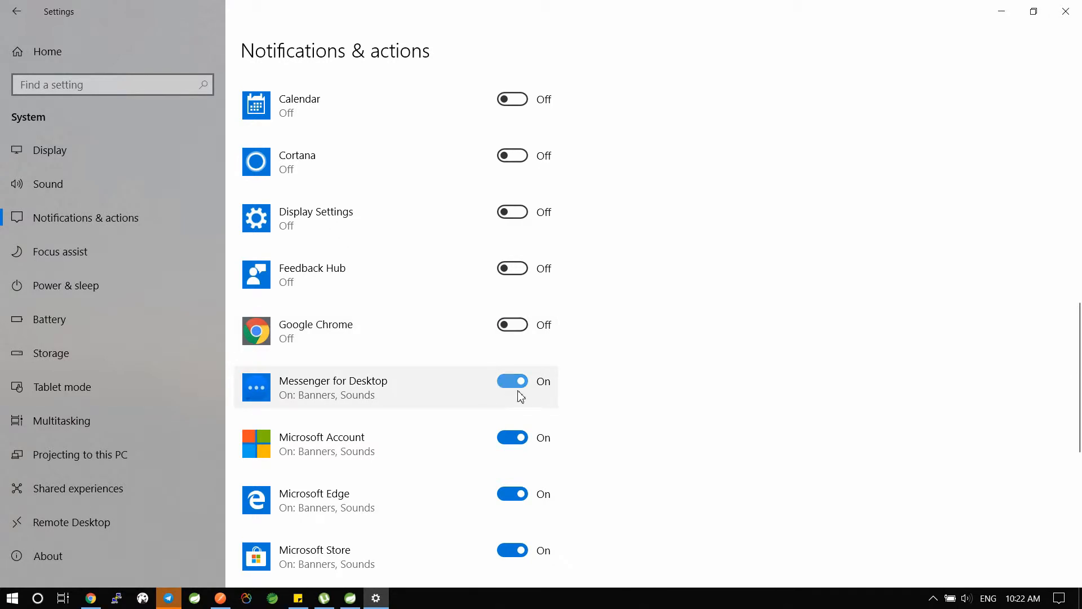
Turn off notifications from Microsoft Account, Microsoft Edge, Microsoft Store and Print Notification, leaving Messenger for Desktop on.
scroll(387, 293, down, 5)
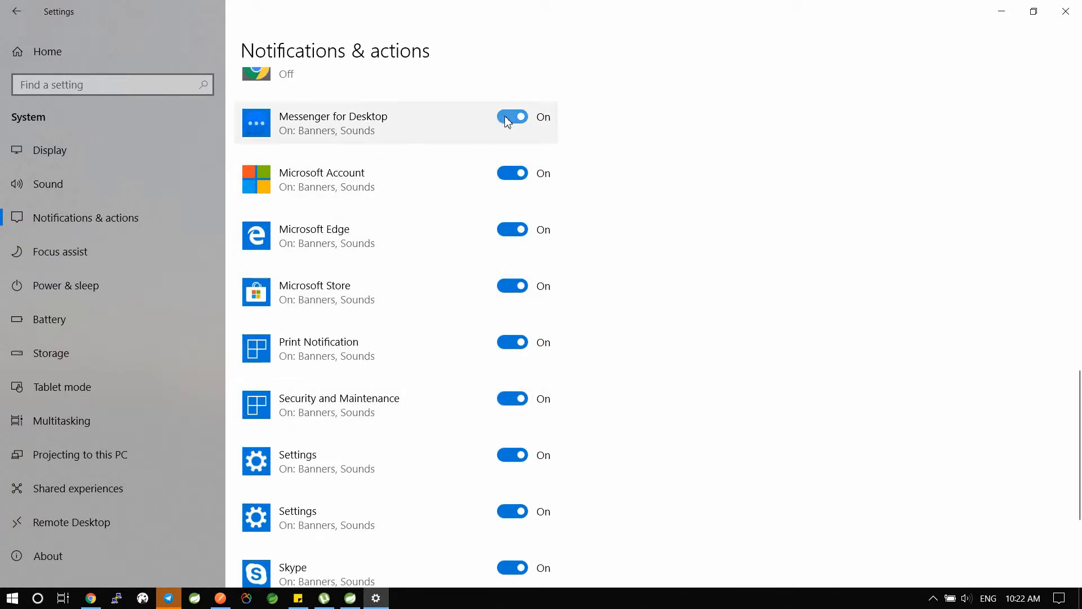
click(520, 176)
click(506, 232)
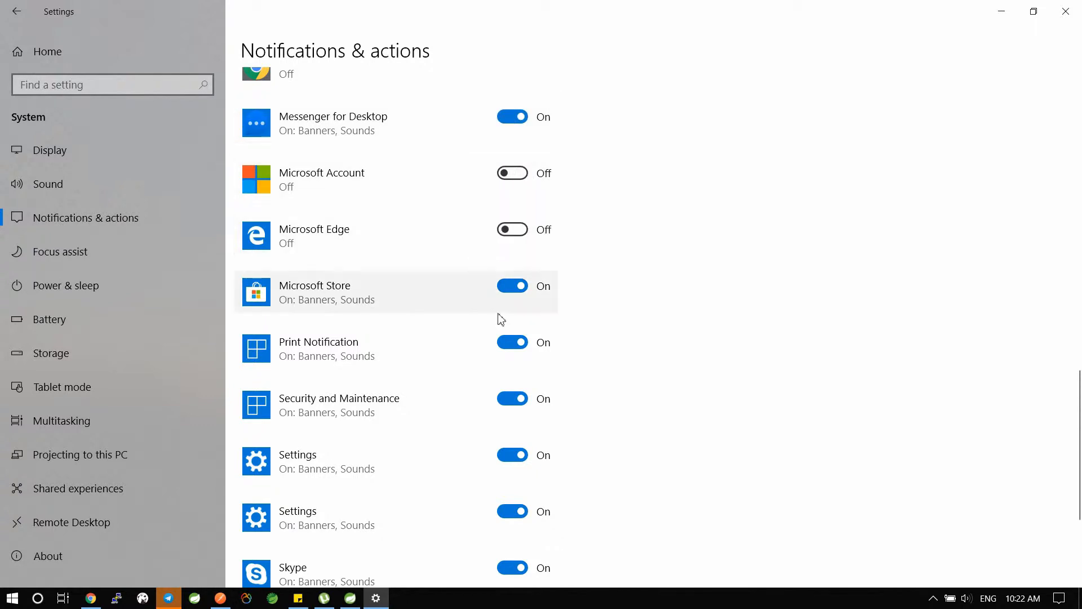
click(517, 289)
click(511, 349)
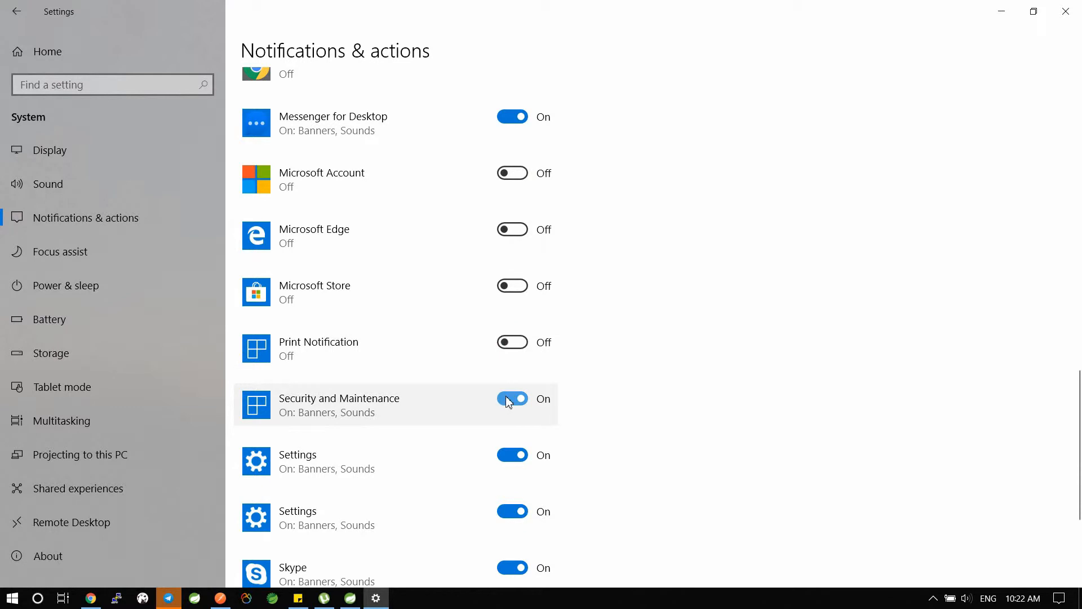
Turn off notifications from Wireless and Suggested, keep Security and Maintenance, Skype and Telegram on, and review the sender list.
scroll(510, 407, down, 4)
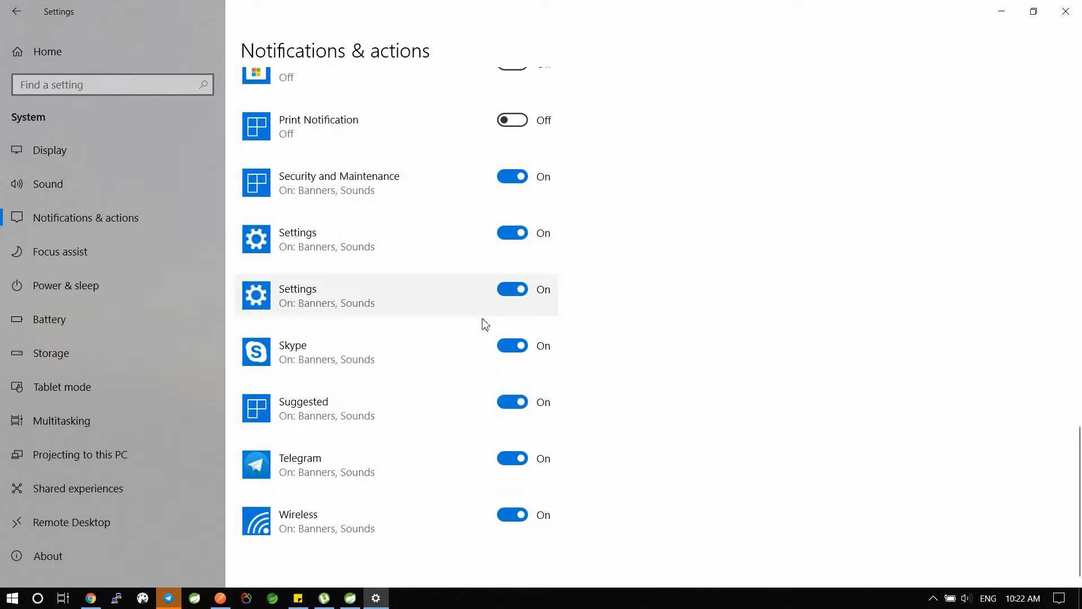
click(516, 515)
click(506, 404)
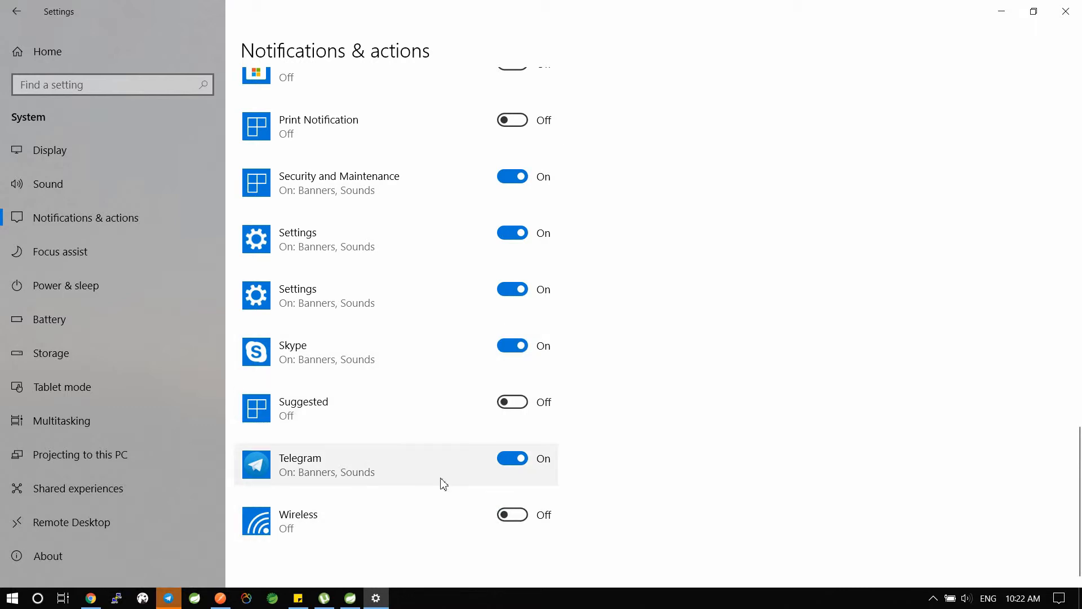
click(520, 180)
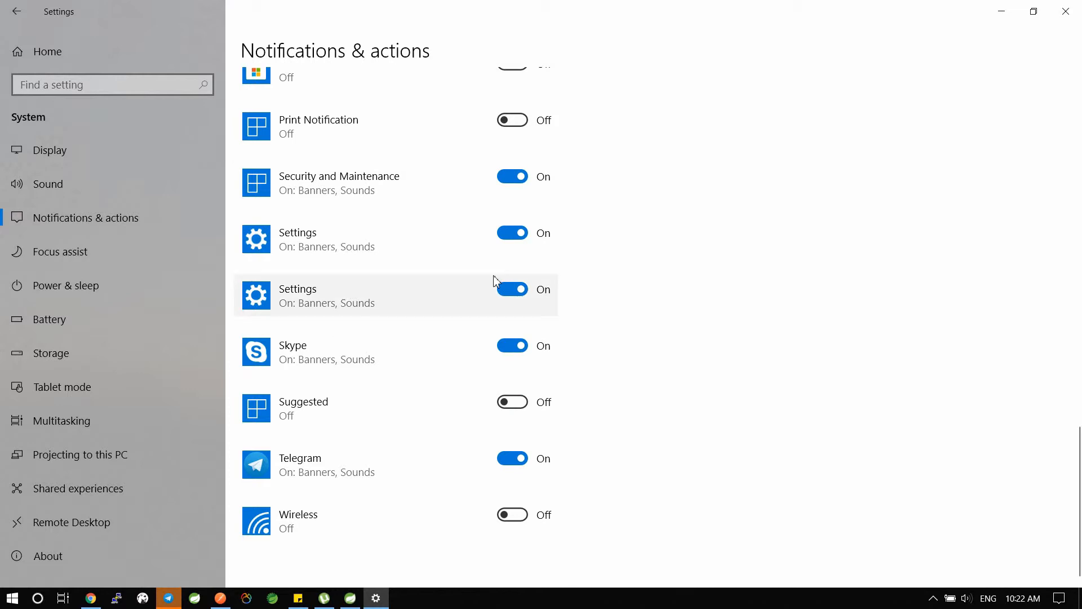
scroll(647, 379, up, 8)
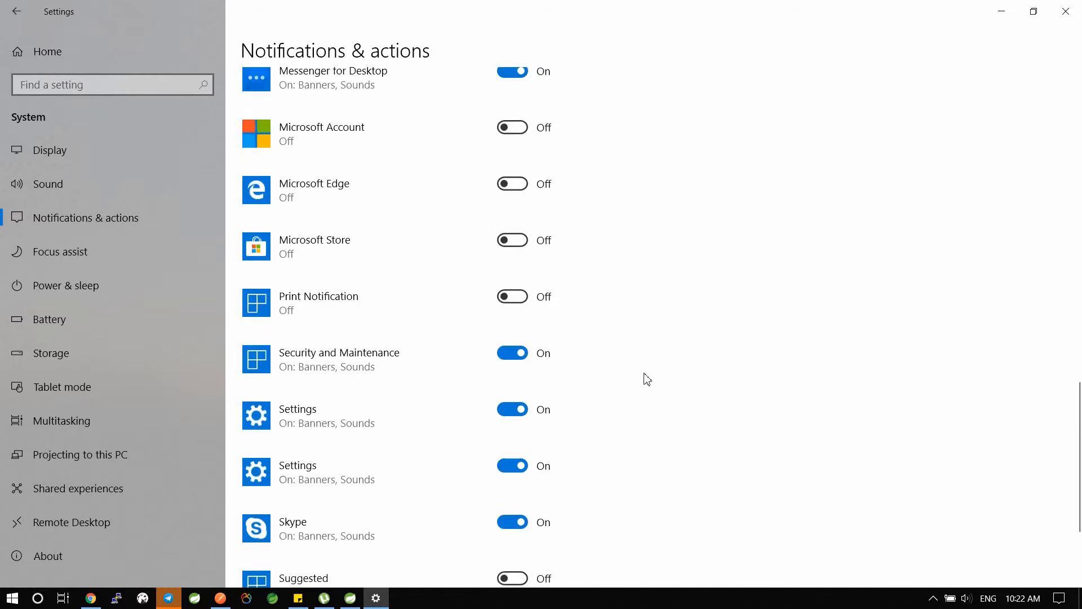
scroll(647, 379, up, 2)
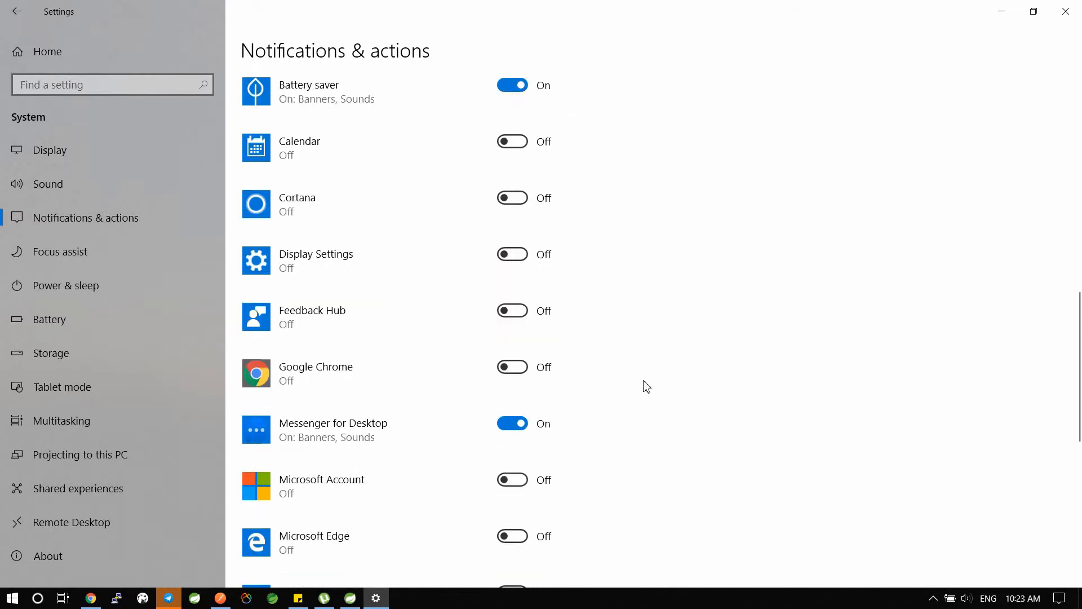
scroll(647, 387, up, 10)
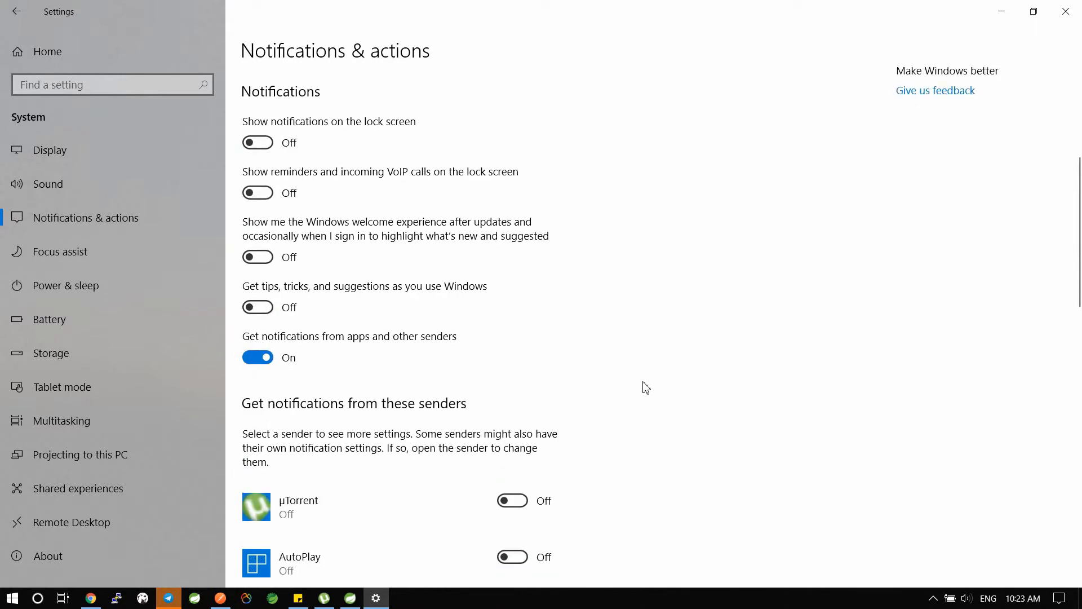
In the Gaming settings, turn off recording game clips, screenshots and broadcasting using Game bar.
click(16, 12)
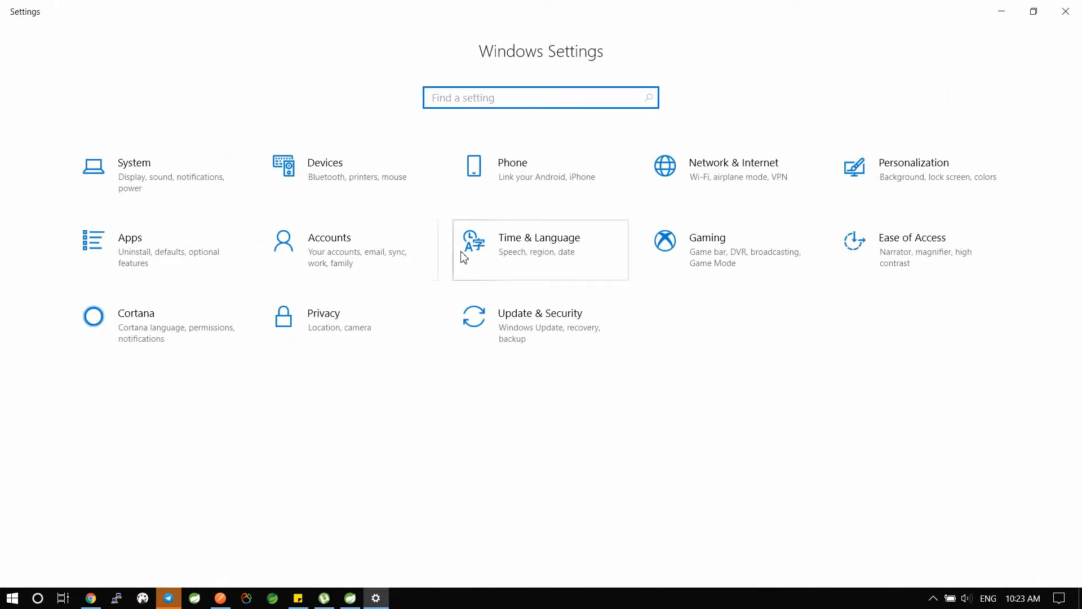
click(704, 253)
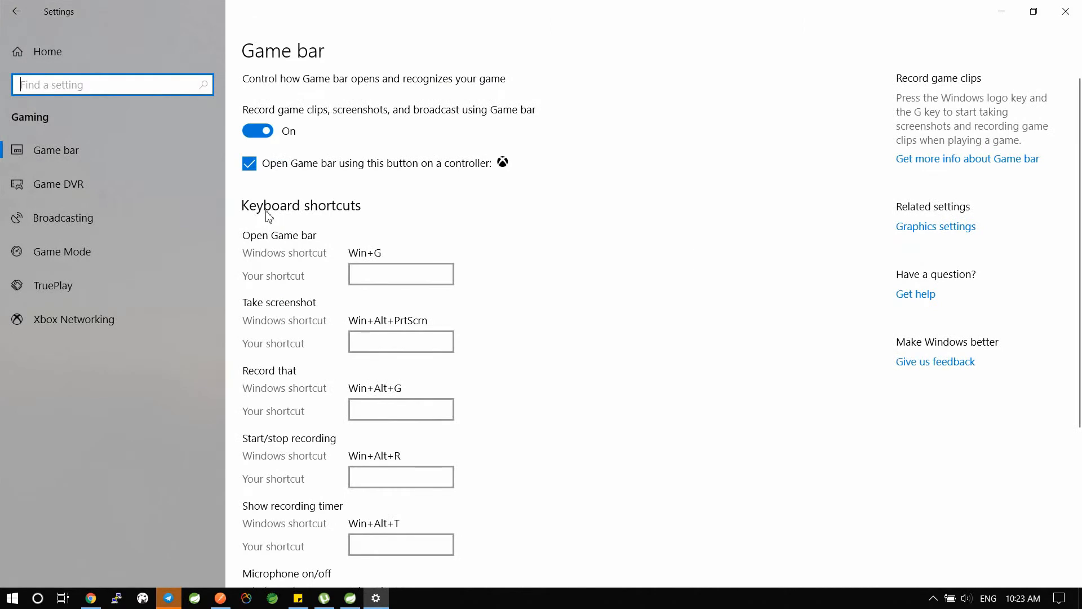
click(73, 152)
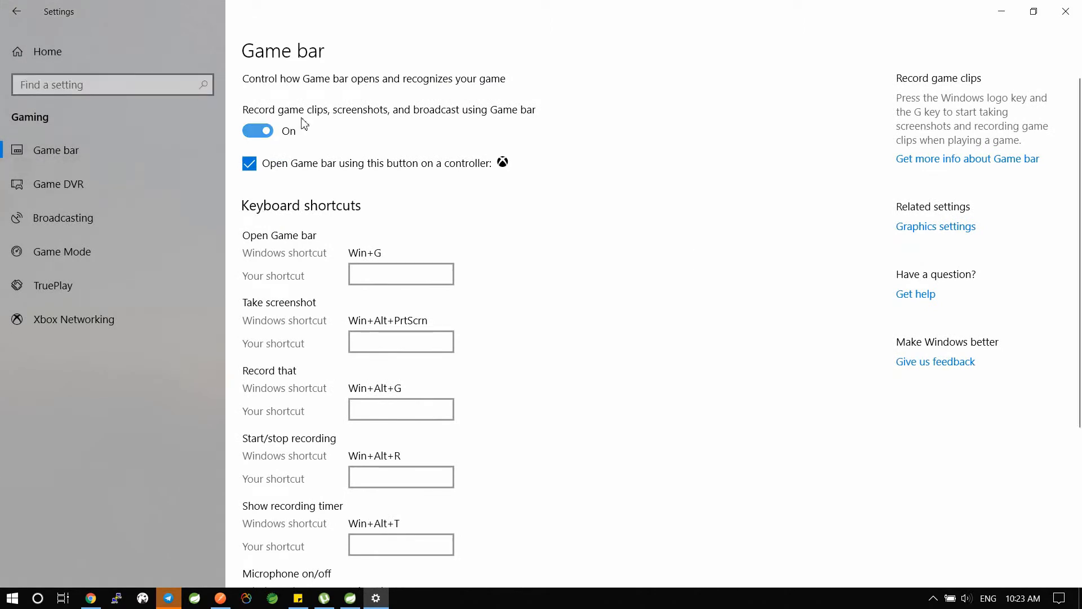
click(265, 131)
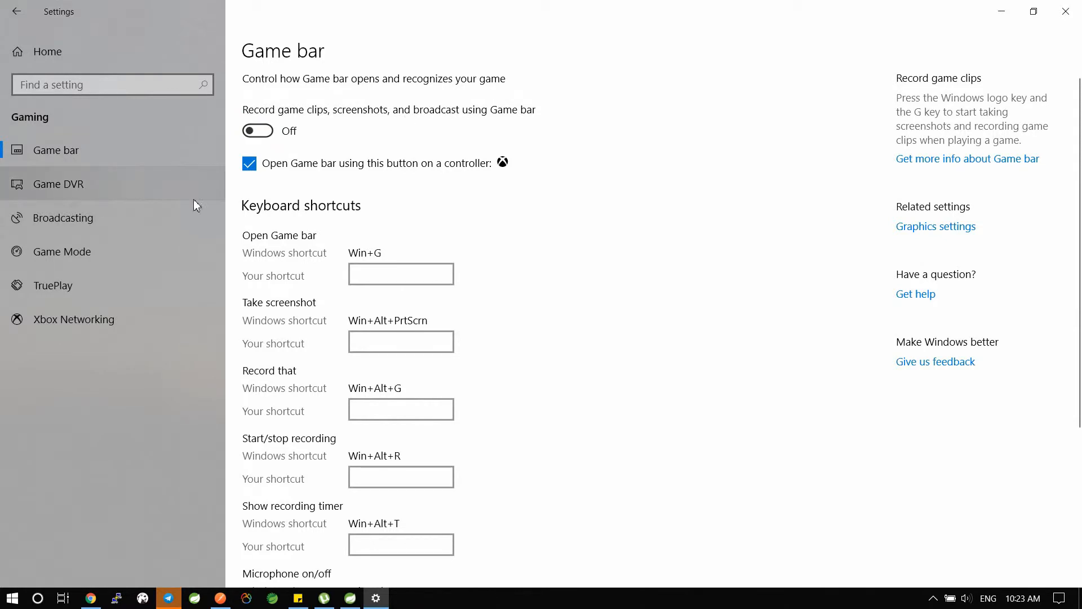
click(486, 597)
scroll(471, 304, down, 4)
scroll(471, 314, up, 4)
Check that background recording while playing a game is off in Game DVR, and review the Game bar options.
click(56, 190)
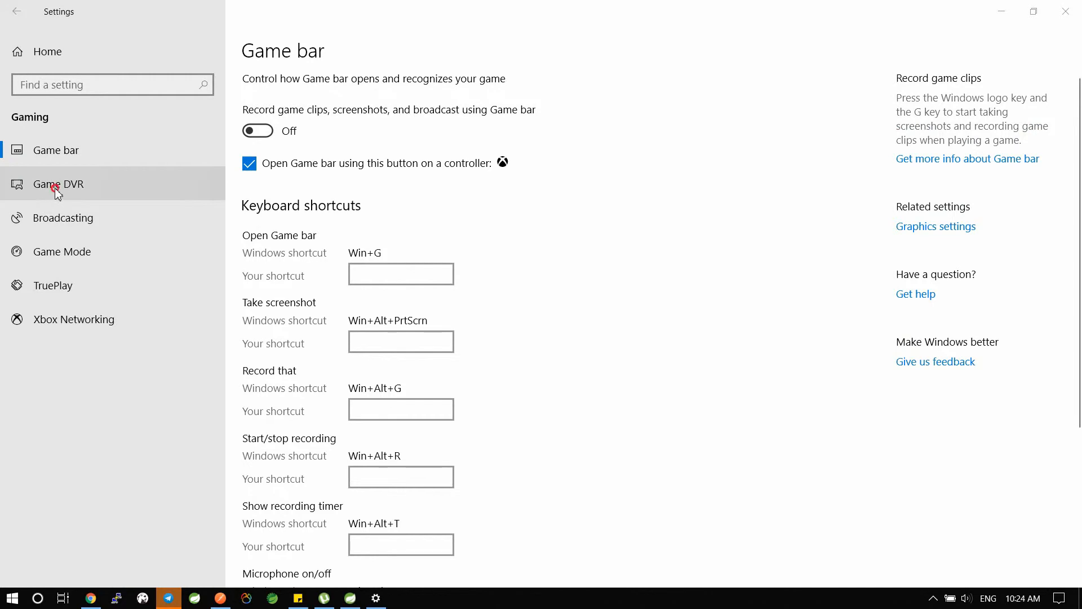
click(55, 187)
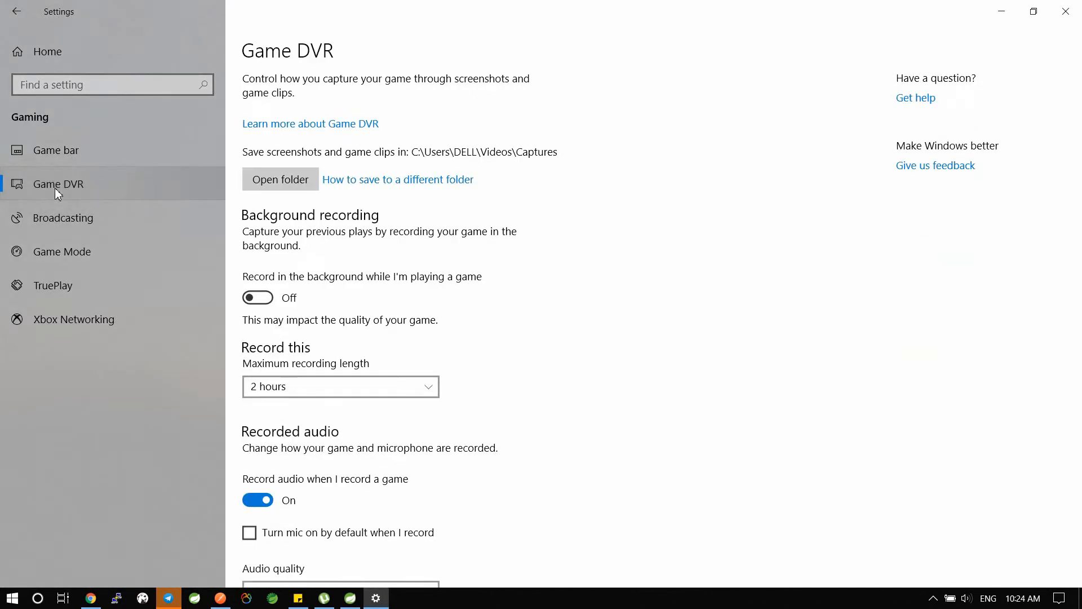
click(258, 298)
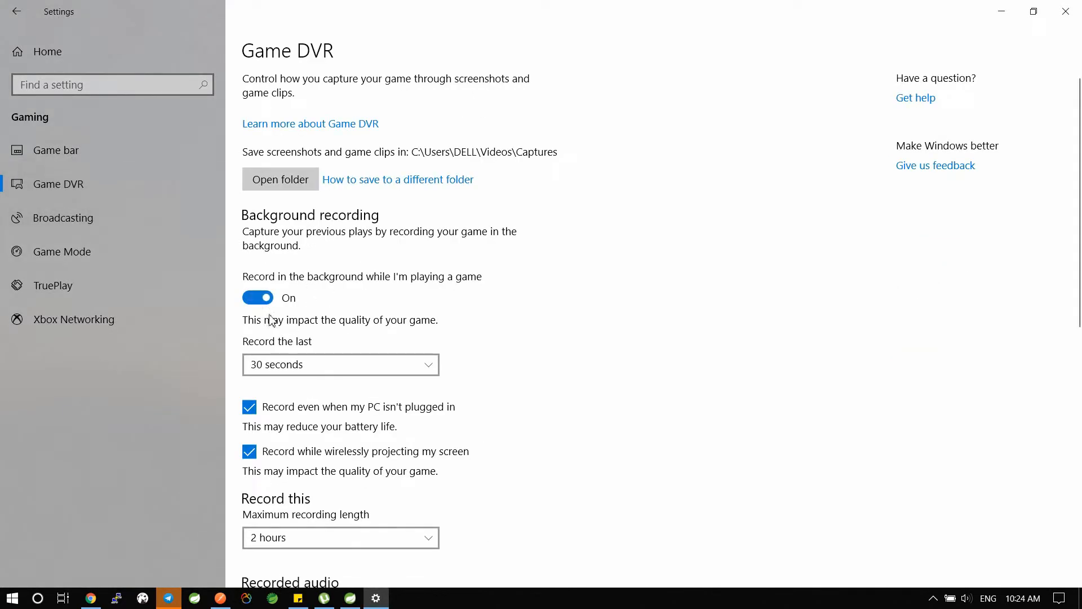
click(258, 299)
click(82, 159)
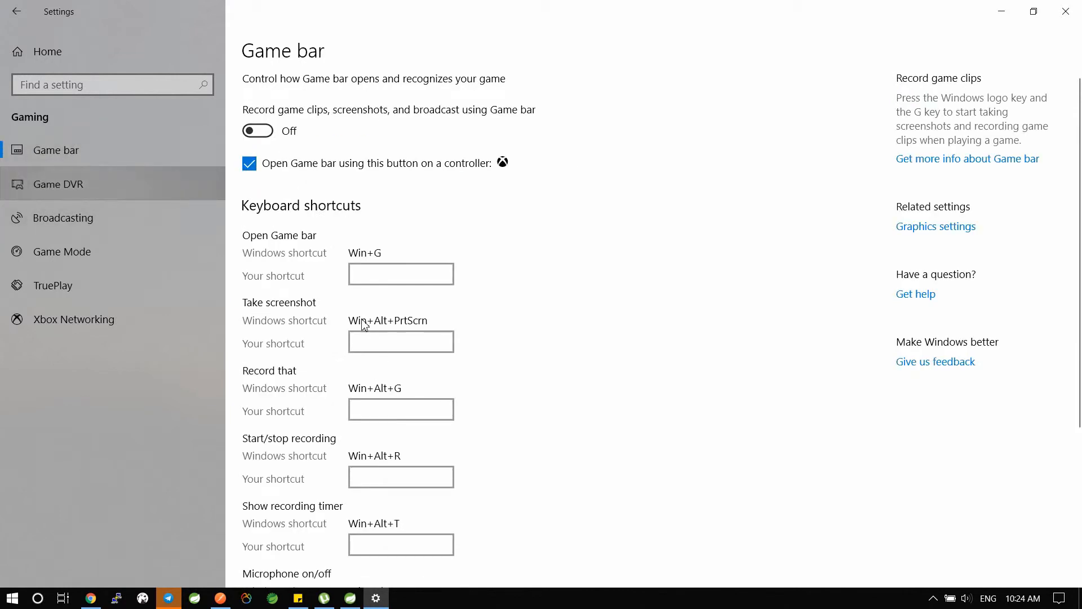
scroll(349, 361, down, 5)
scroll(350, 380, up, 5)
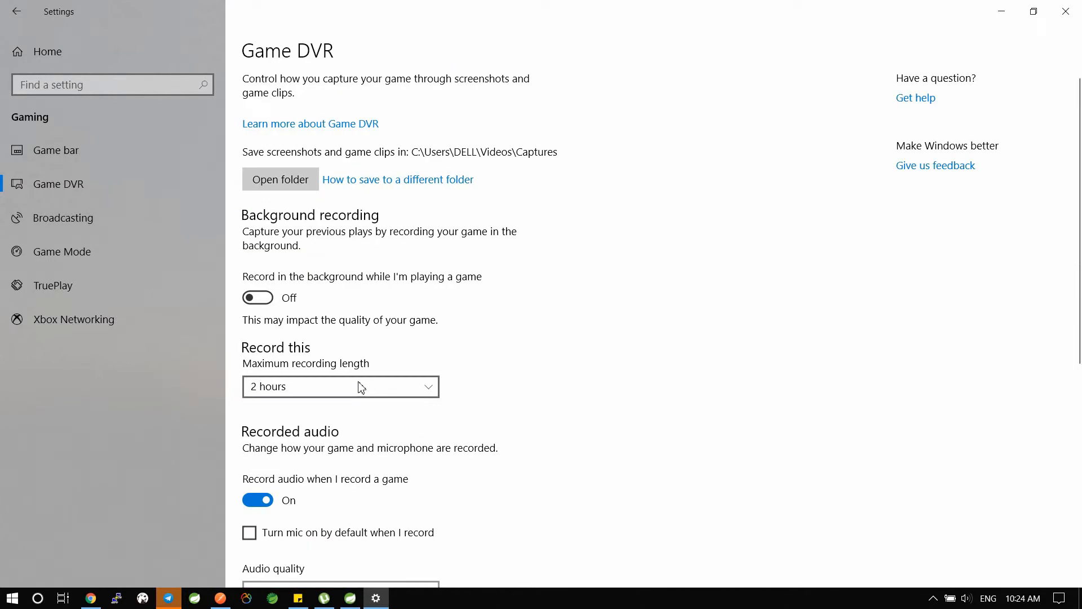
In the Game DVR settings, turn off recording audio when recording a game and review the recorded video options.
key(super+g)
click(304, 505)
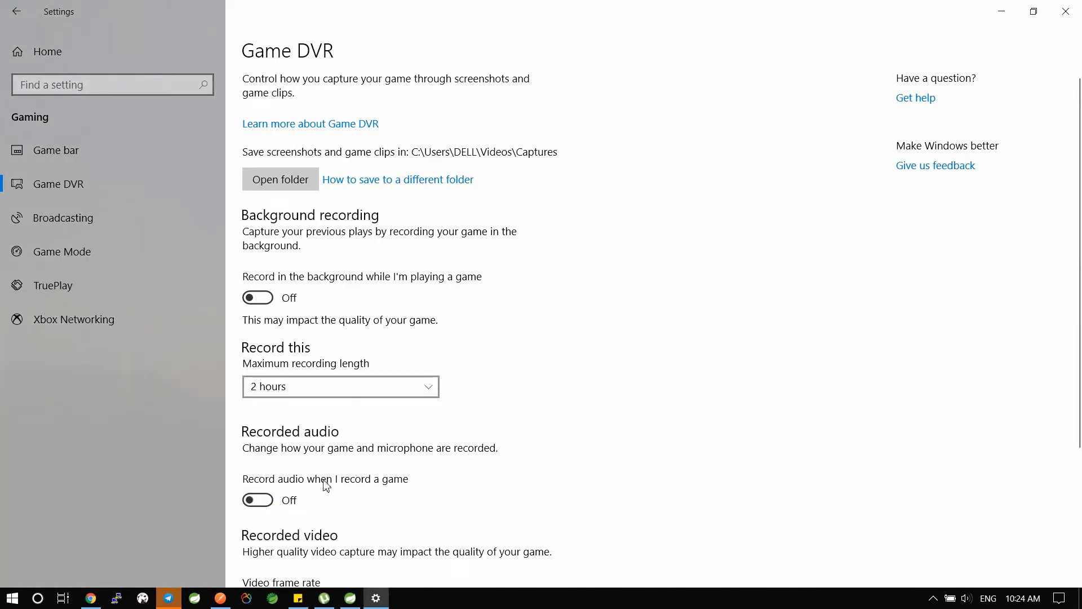
scroll(323, 482, down, 3)
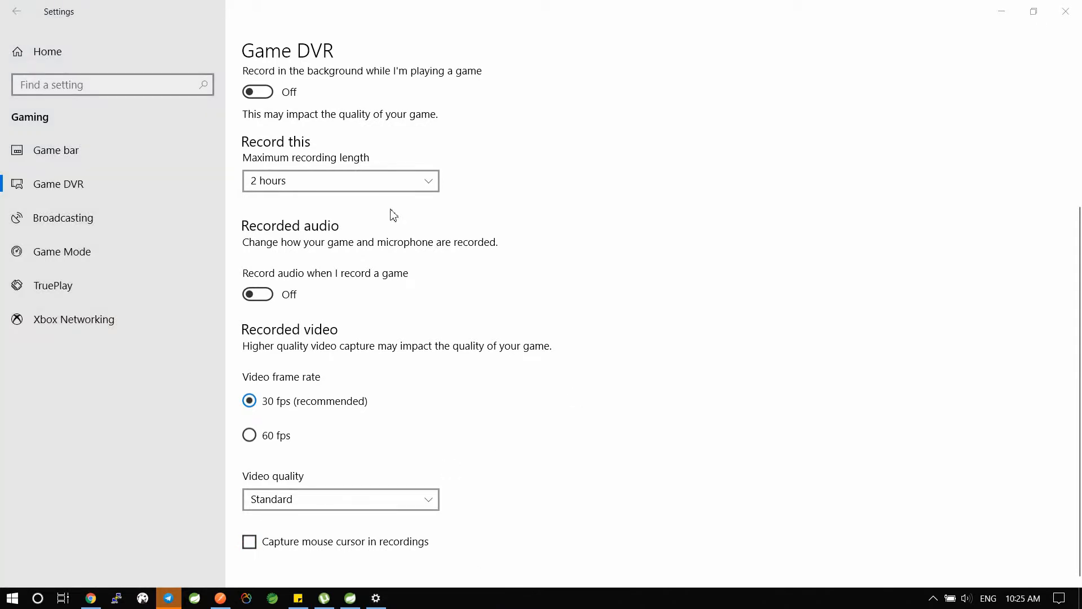
In the Broadcasting settings, turn off recording audio when broadcasting and disable capturing the mouse cursor in broadcasts.
click(67, 227)
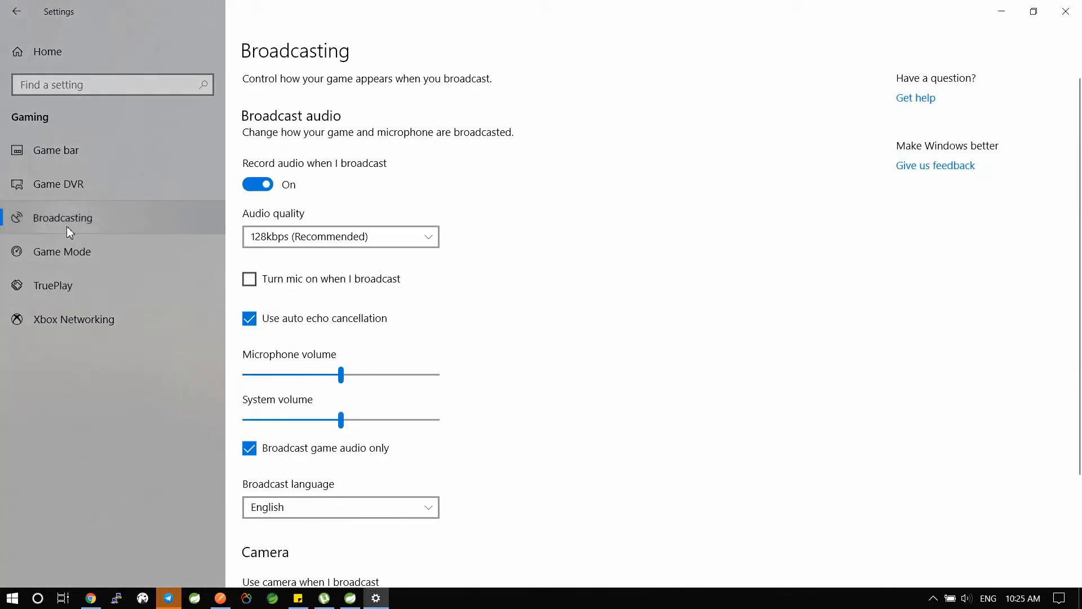
click(264, 184)
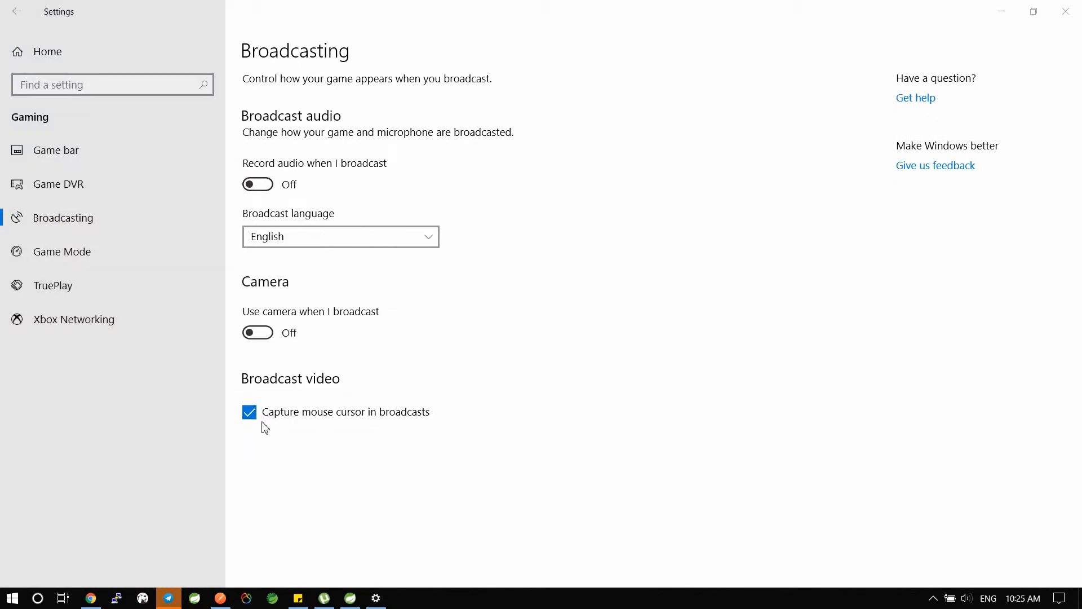
click(263, 420)
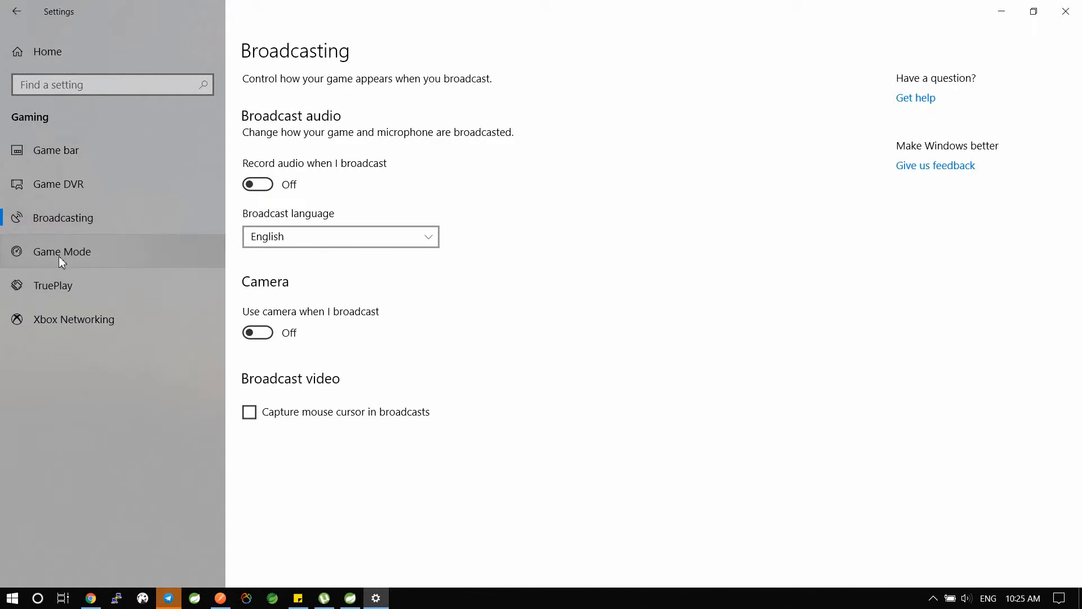
Turn off TruePlay in the Gaming settings and close the Settings window.
click(43, 285)
click(260, 191)
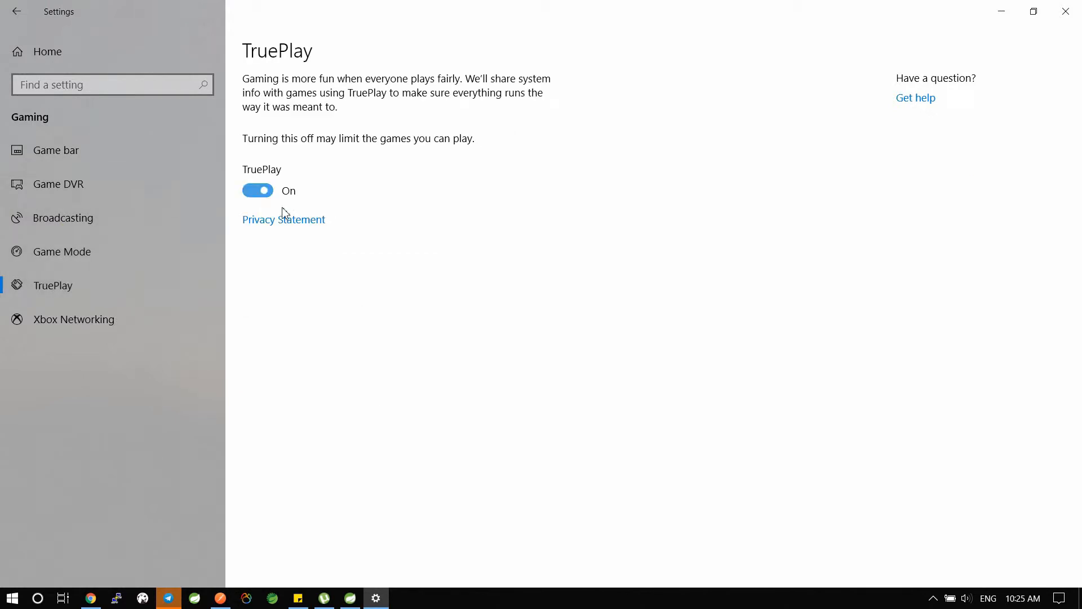
click(260, 192)
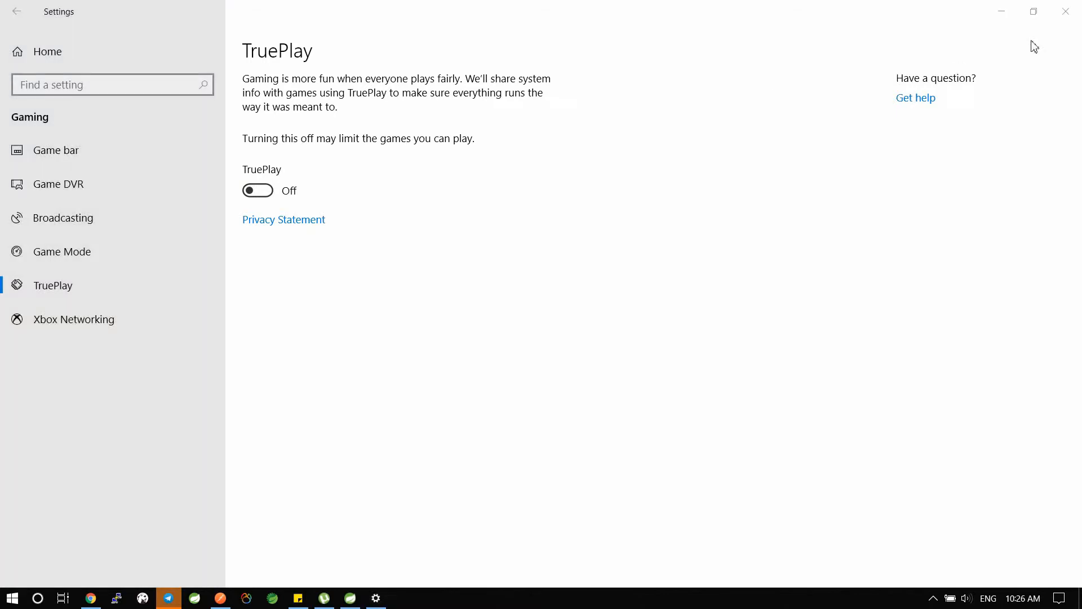
click(1066, 11)
Open Defragment and Optimize Drives, optimize the OS (C:) drive, and close the tool.
key(super)
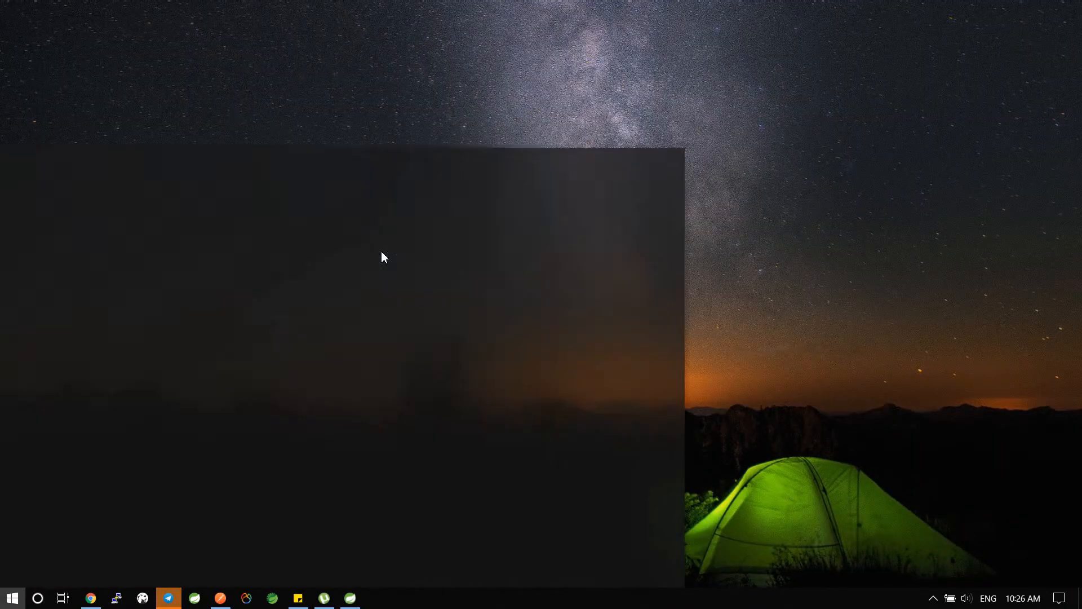
text(defre)
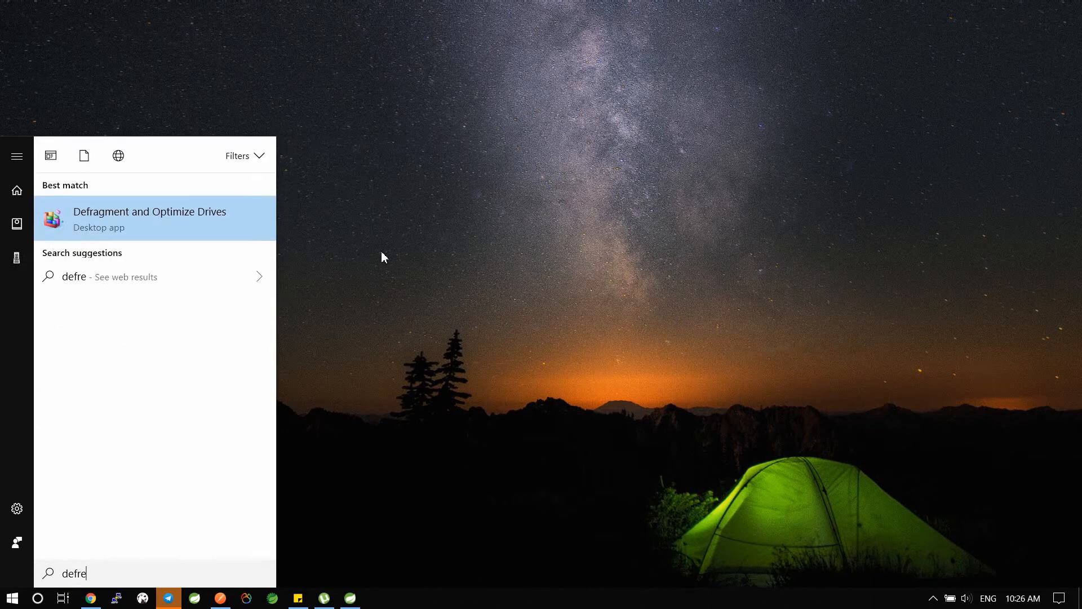
click(181, 216)
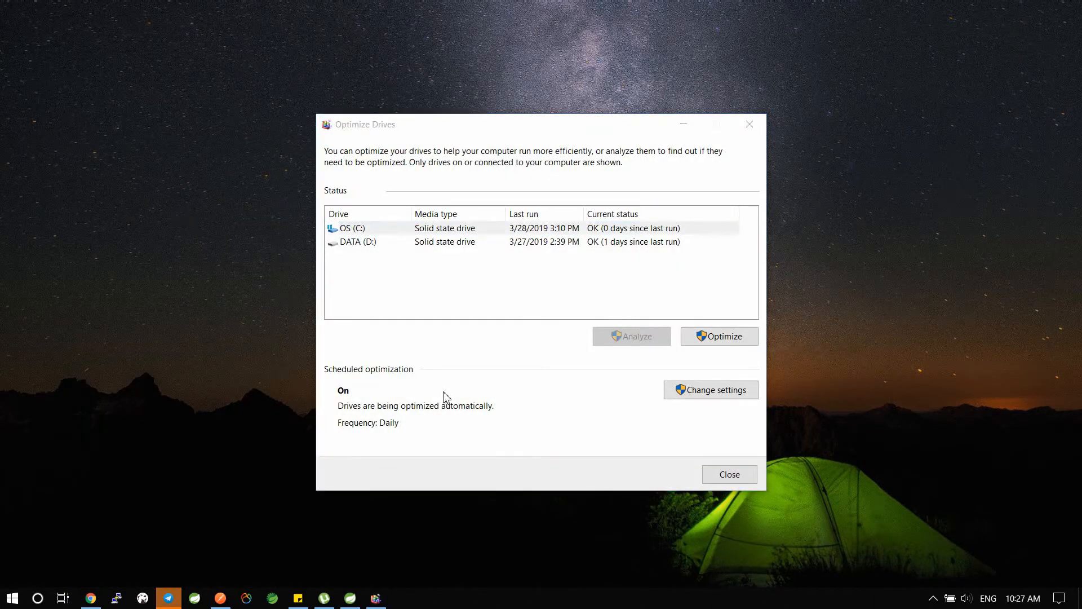
click(391, 230)
click(710, 337)
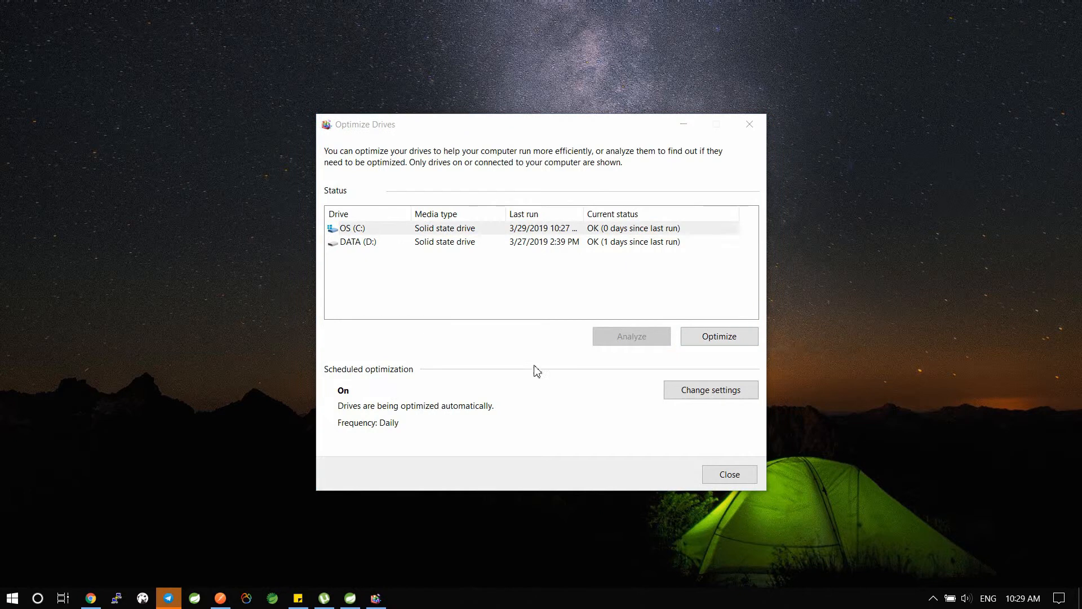
click(742, 477)
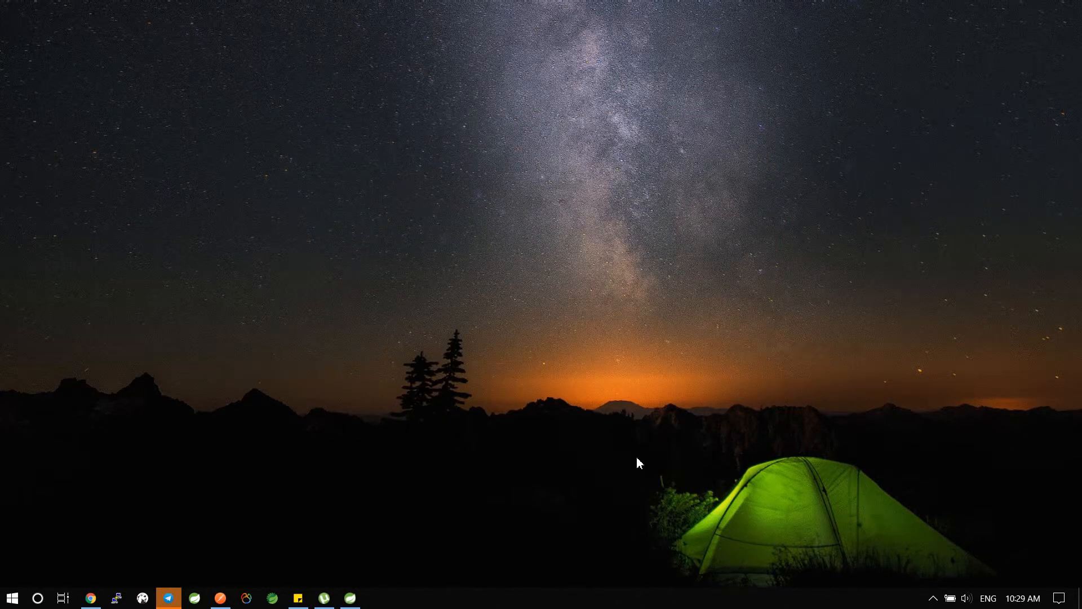
Open Task Manager's list of startup programs and disable Google Chrome at startup, leaving the AvLaunch component enabled.
right_click(498, 602)
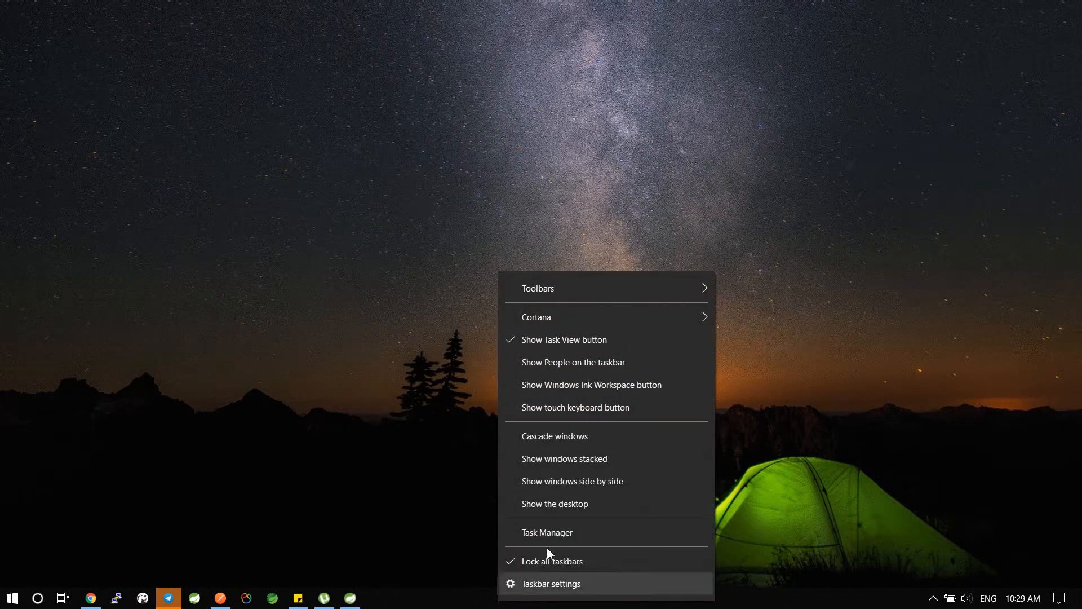
click(553, 532)
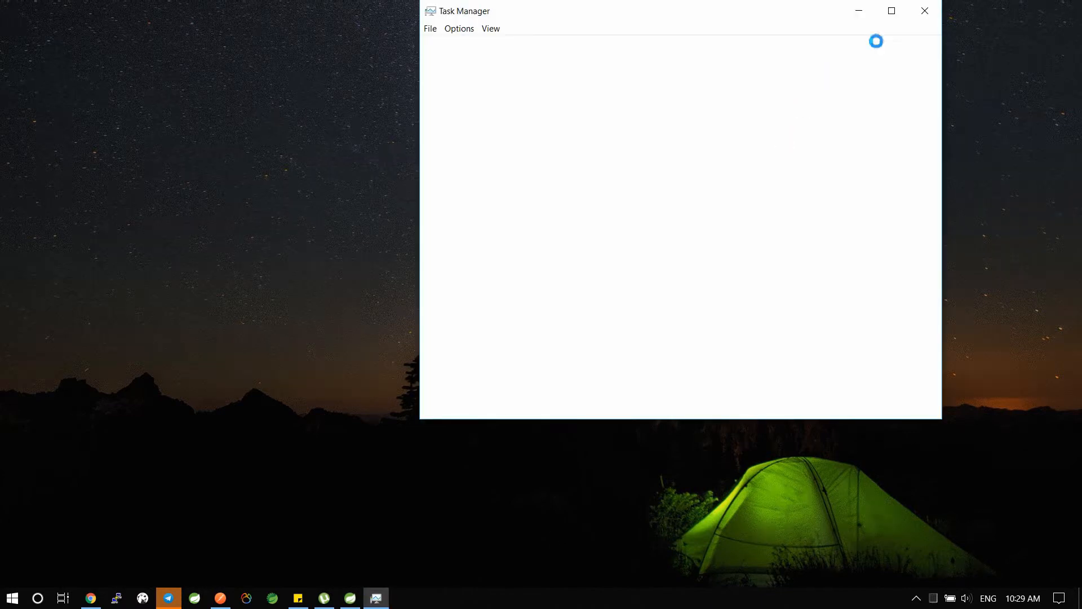
click(892, 11)
click(163, 40)
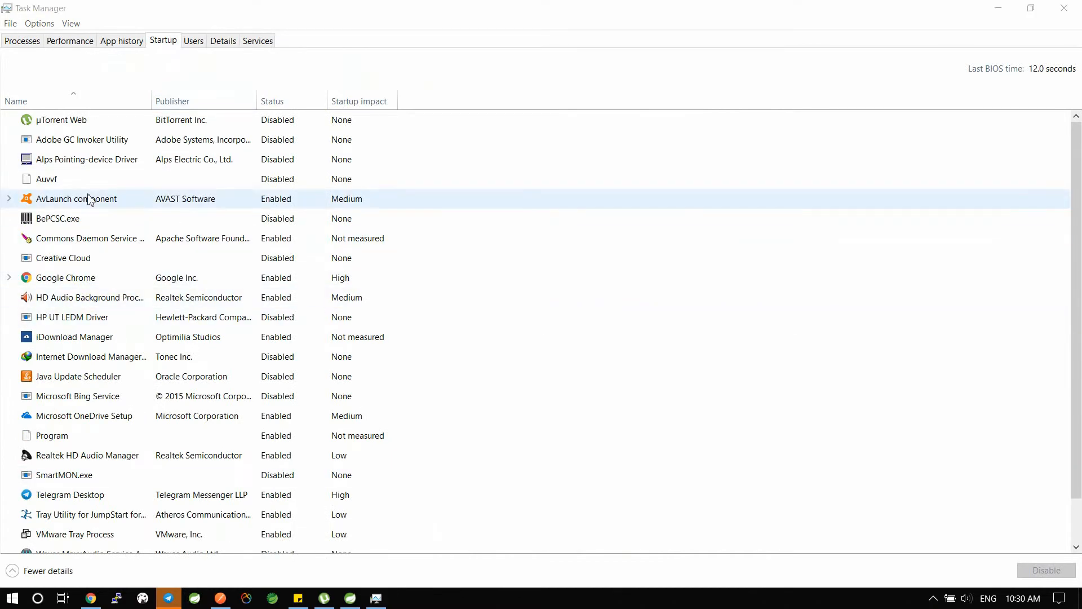
click(96, 126)
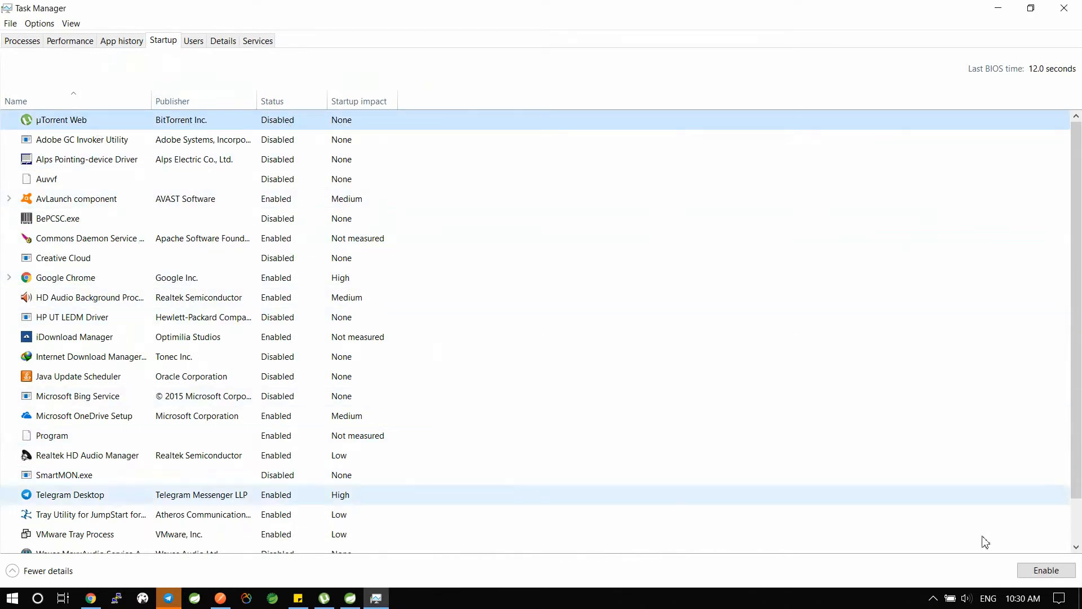
click(224, 147)
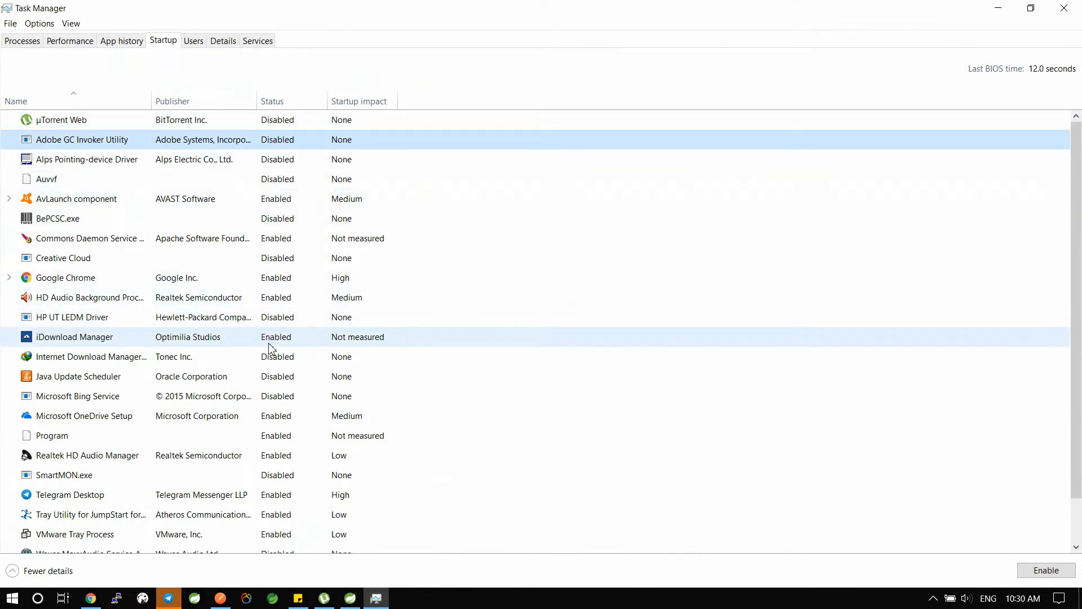
click(182, 204)
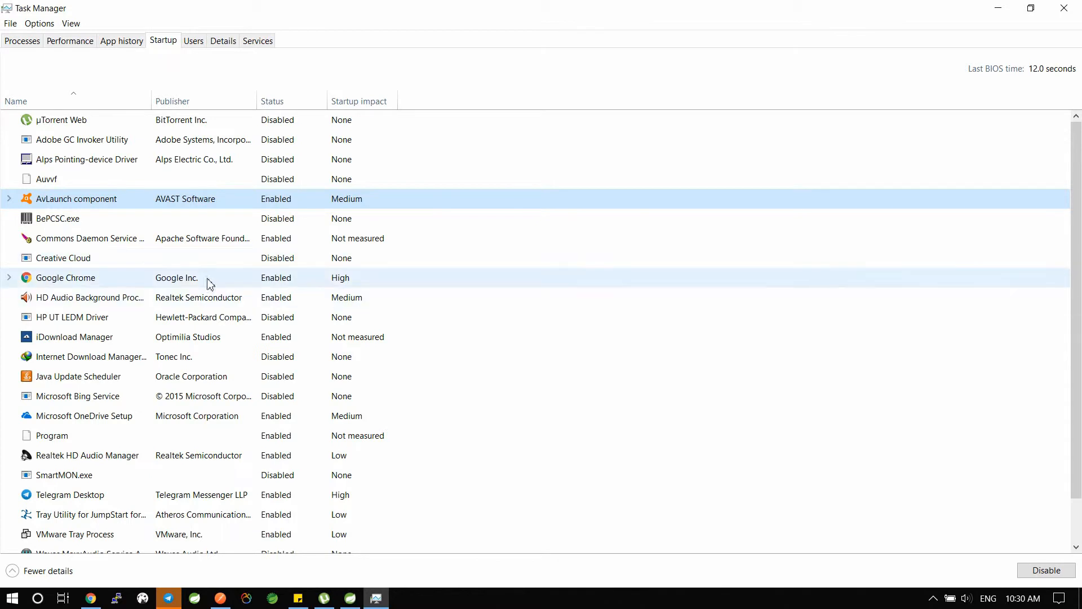
click(178, 282)
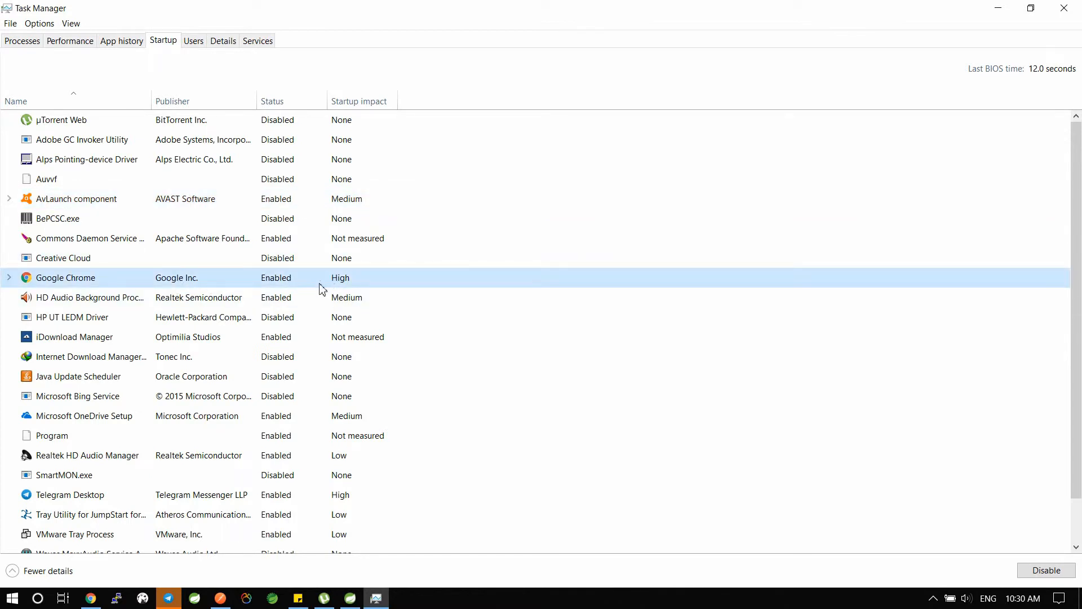
click(1046, 570)
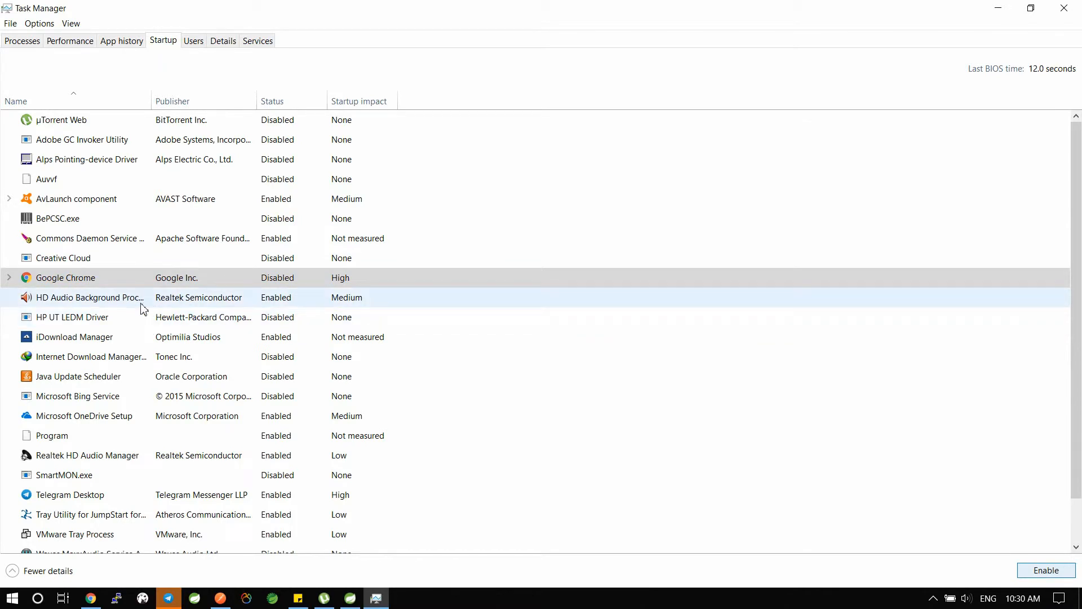
Disable the startup entries iDownload Manager and Program.
click(242, 319)
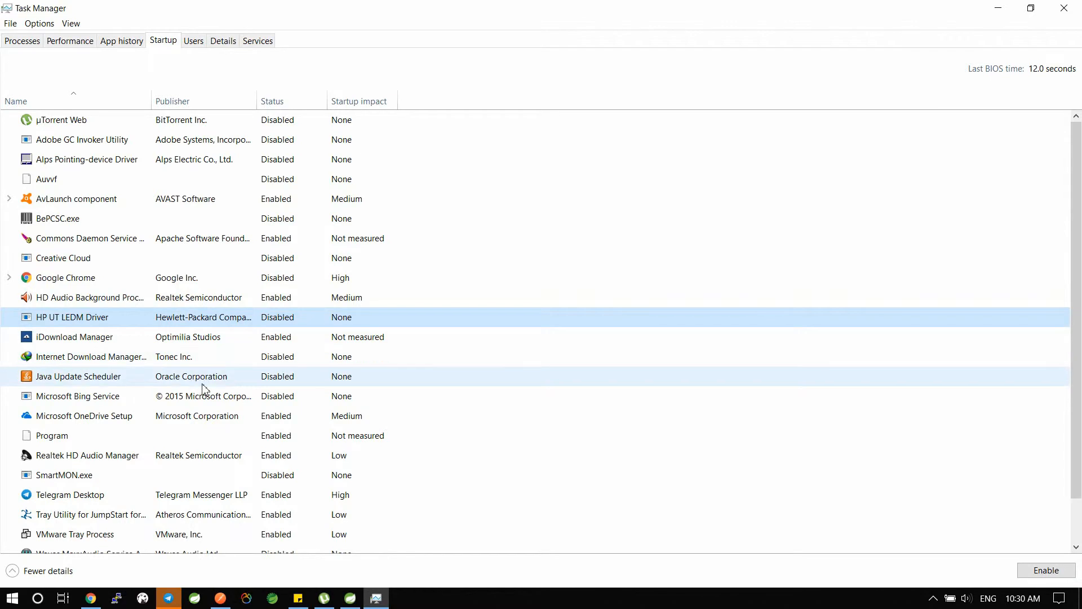
scroll(228, 385, down, 1)
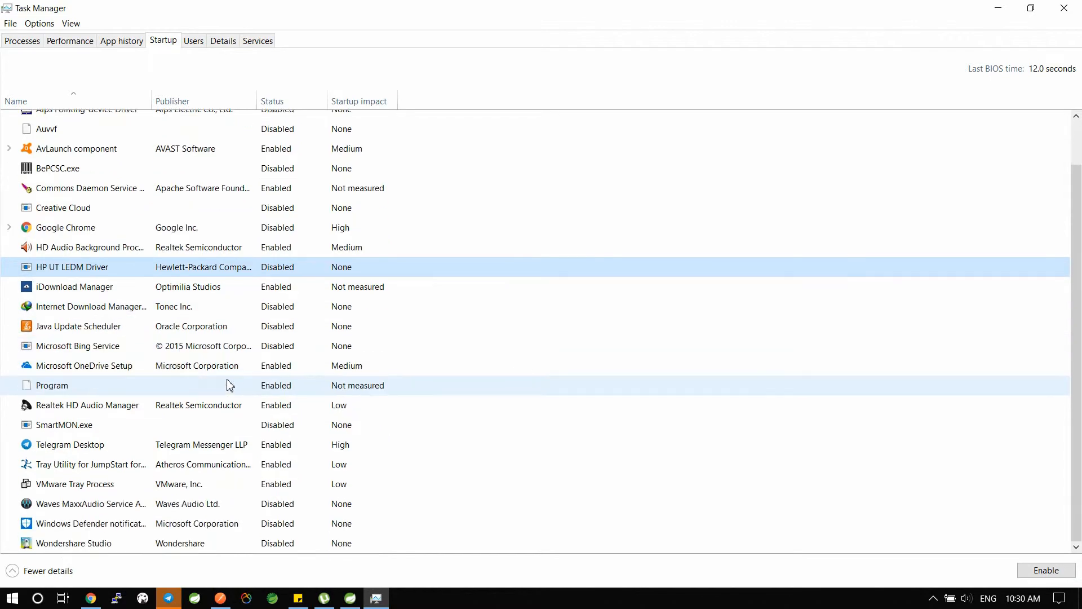
click(181, 292)
click(1047, 571)
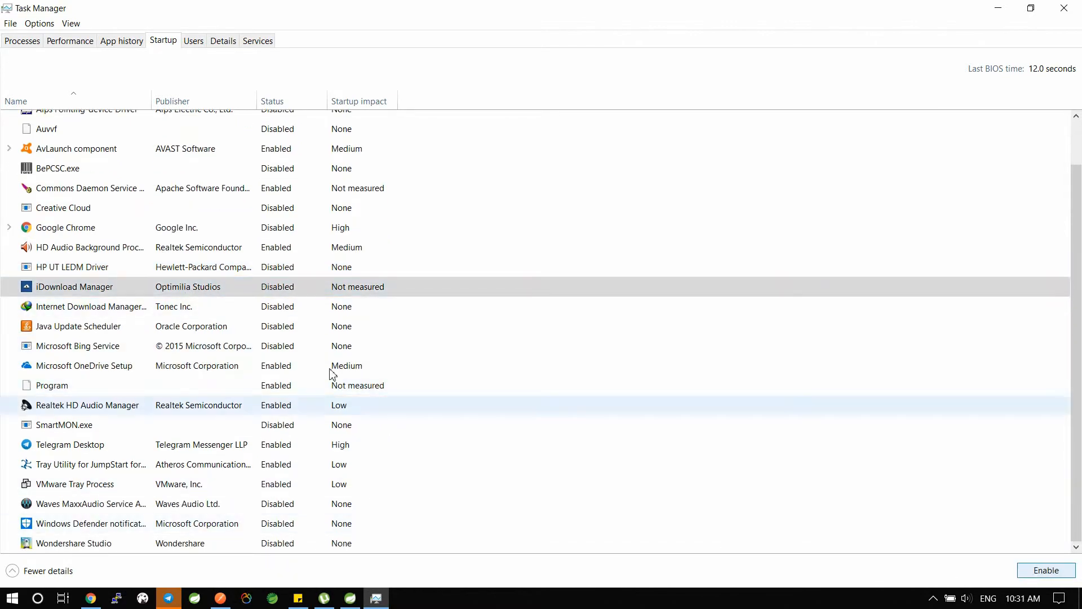
click(231, 385)
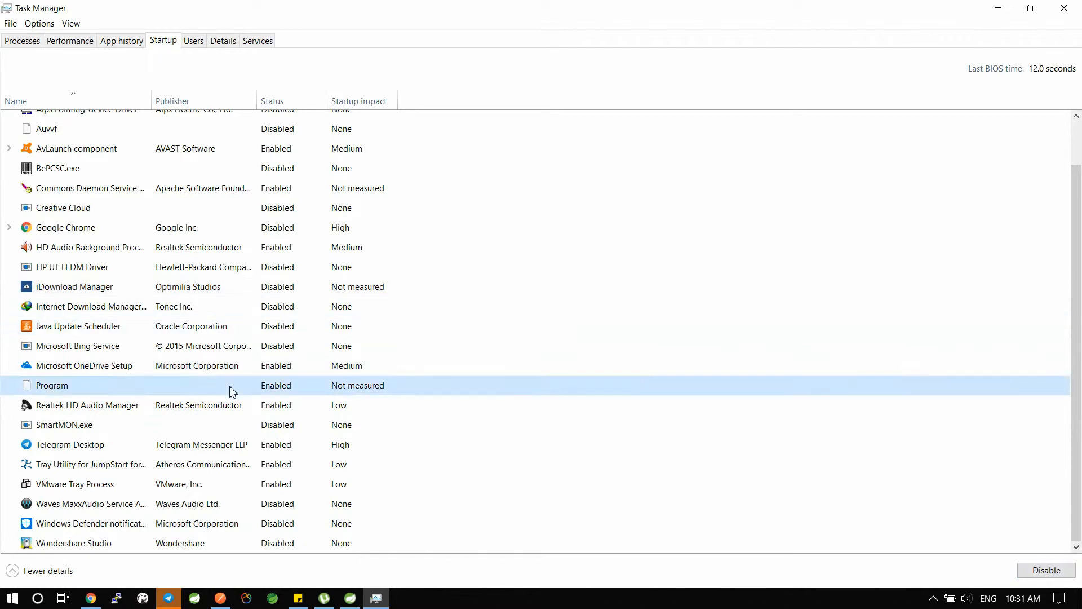
click(1047, 571)
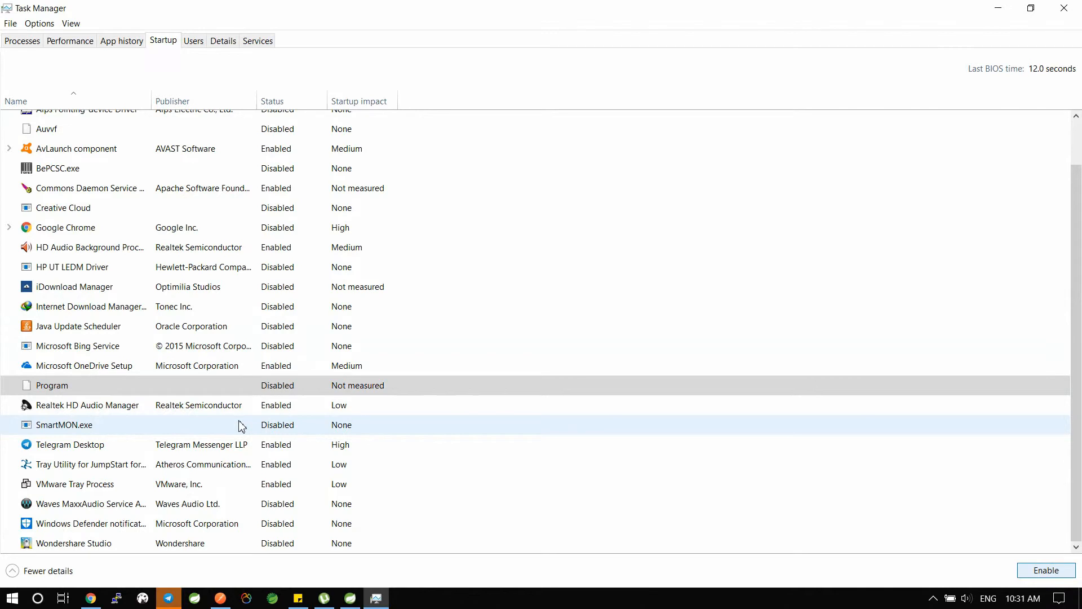
Disable the JumpStart Tray Utility and VMware Tray Process at startup, keep Telegram Desktop enabled, and close Task Manager.
click(215, 446)
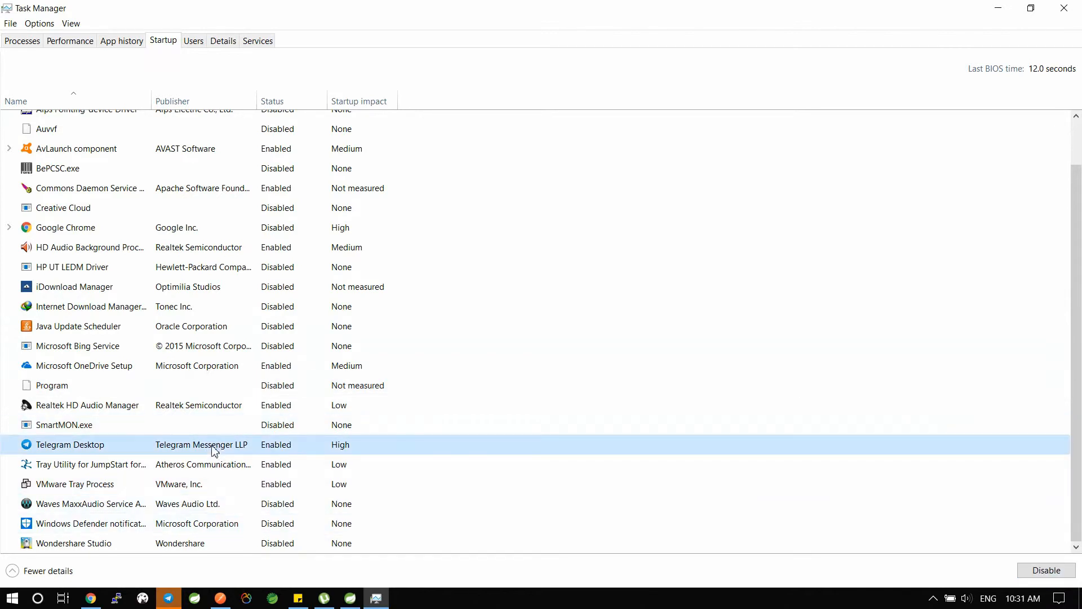
click(229, 472)
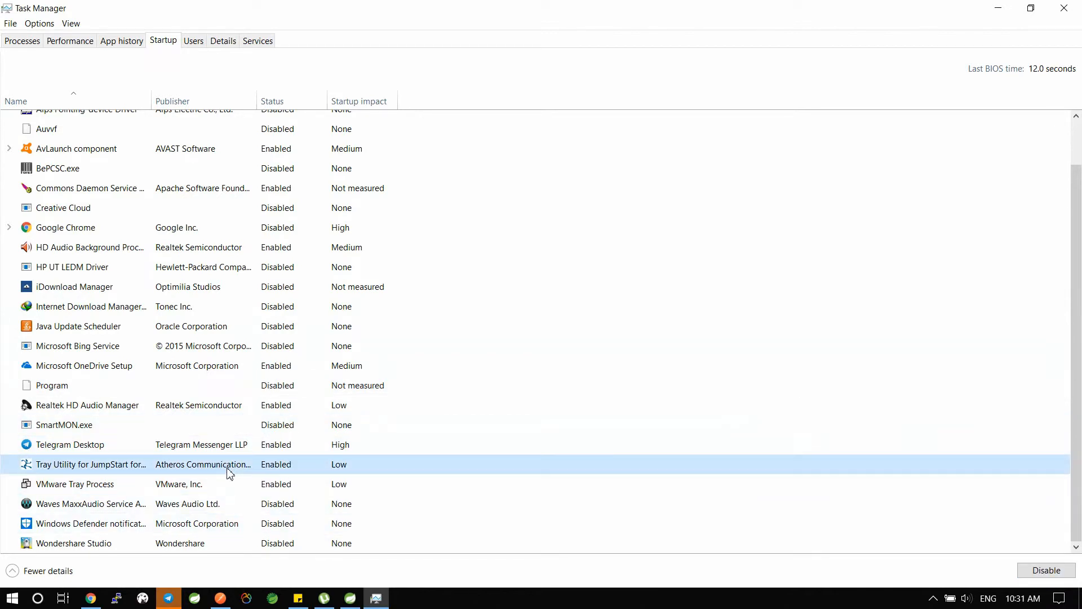
click(1046, 570)
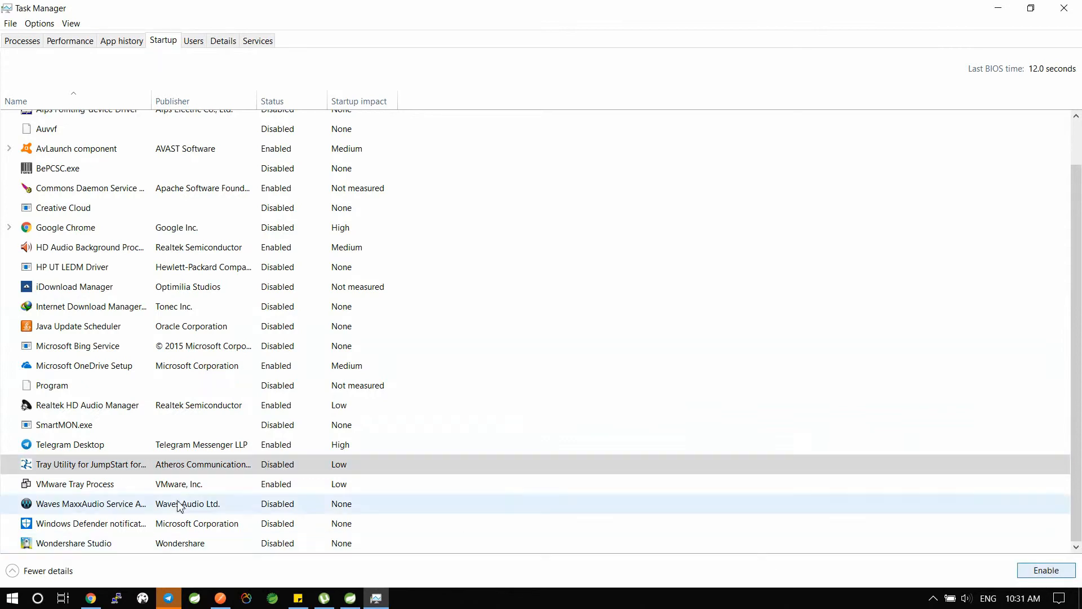
click(192, 489)
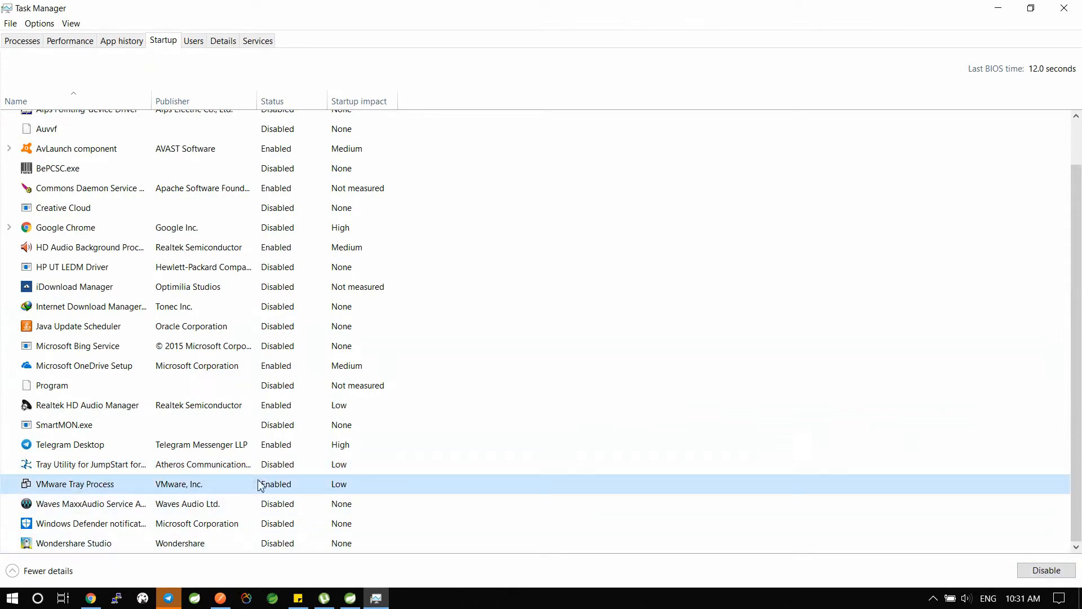
click(1043, 571)
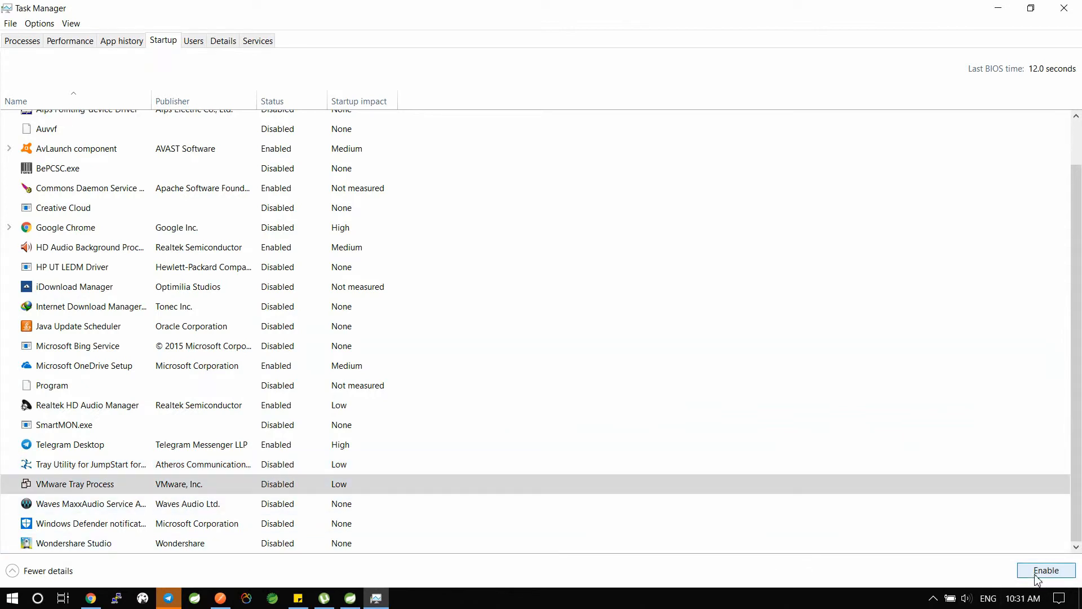
click(213, 510)
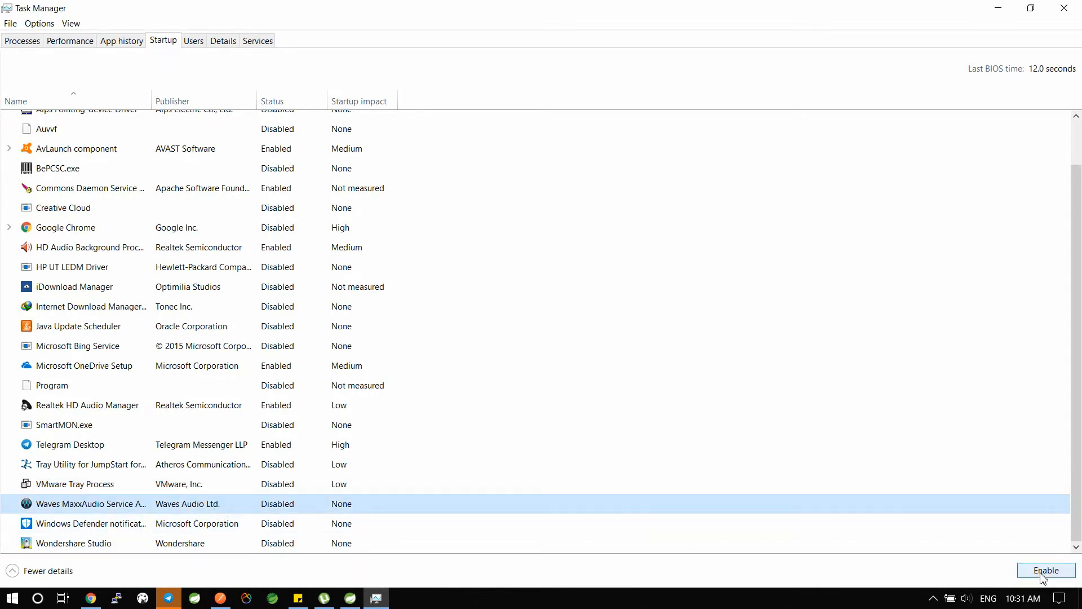
scroll(218, 524, up, 1)
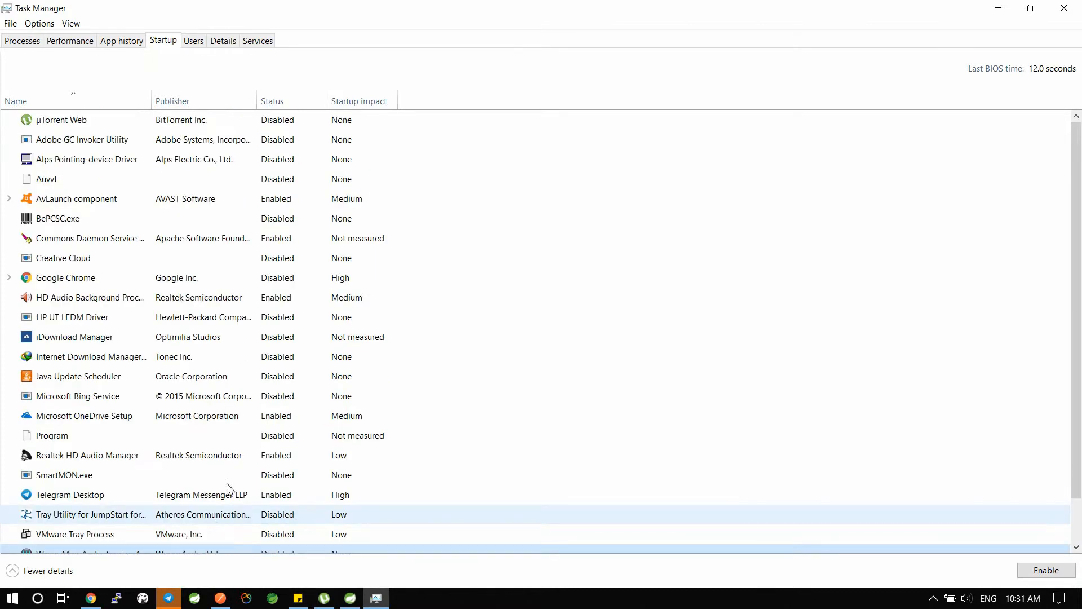
scroll(345, 517, down, 1)
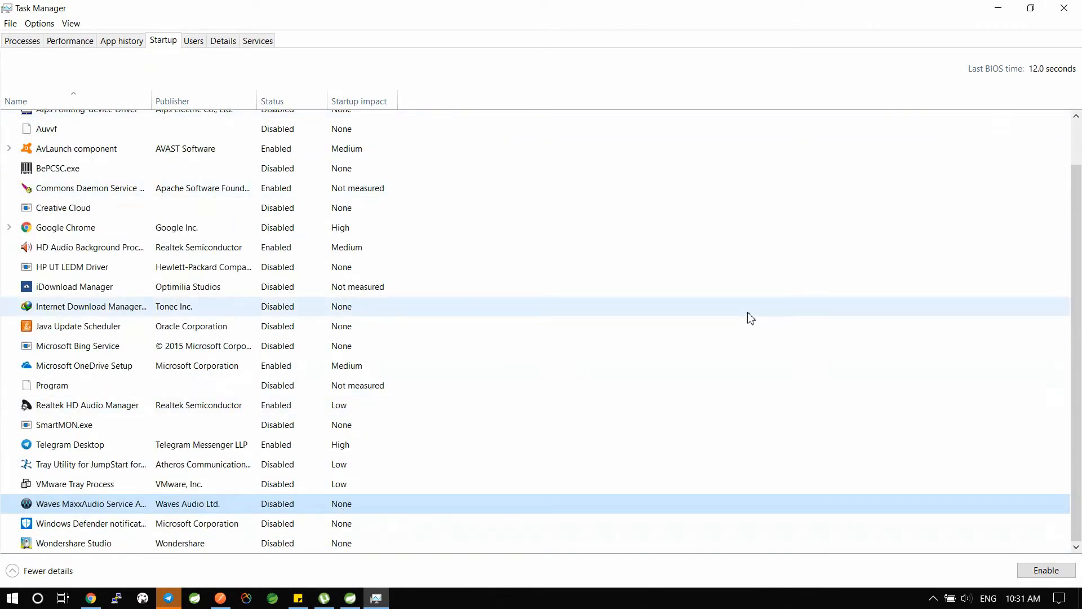
click(1064, 8)
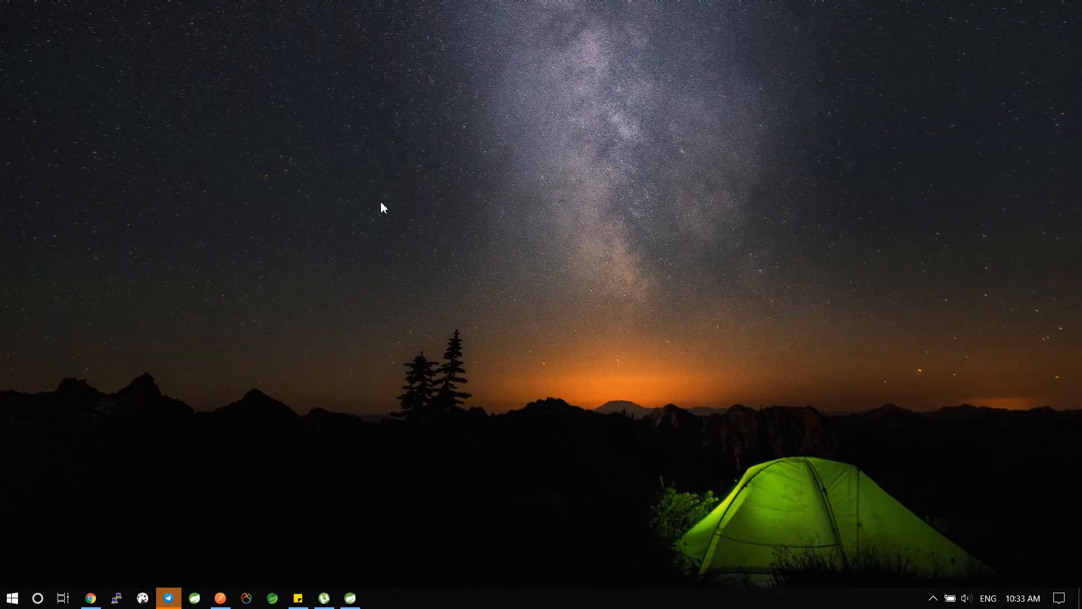
Open the Windows Temp folder by running temp, and grant permanent access to the folder.
click(12, 597)
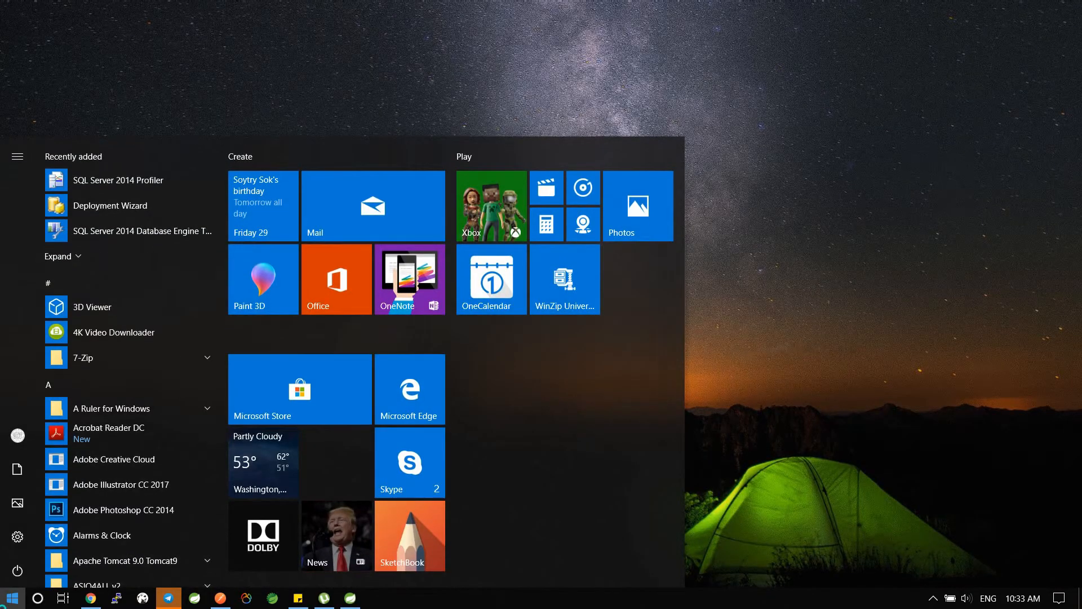
right_click(13, 598)
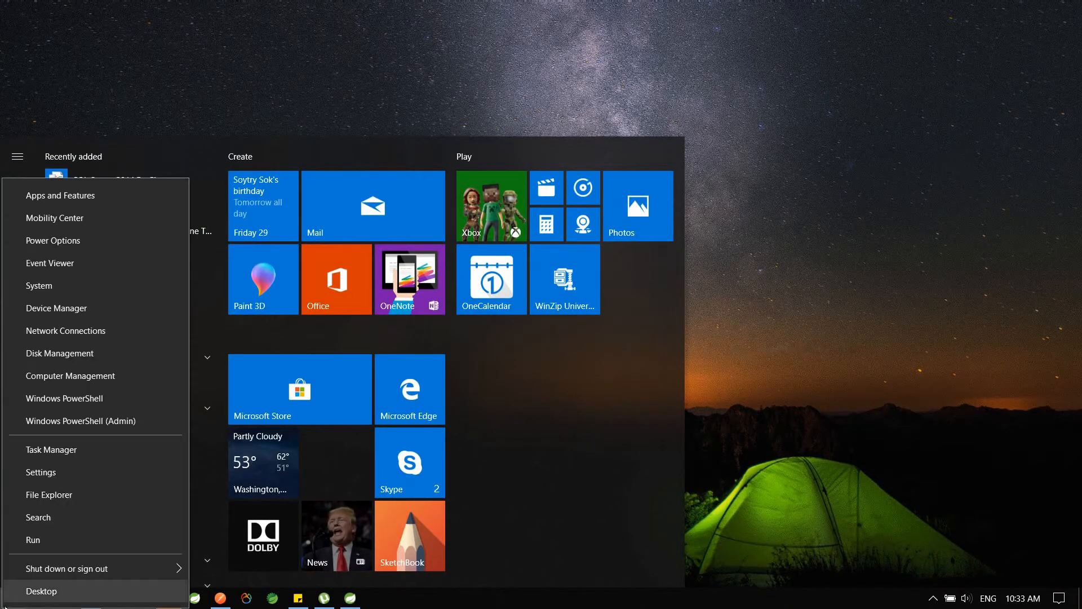
click(38, 538)
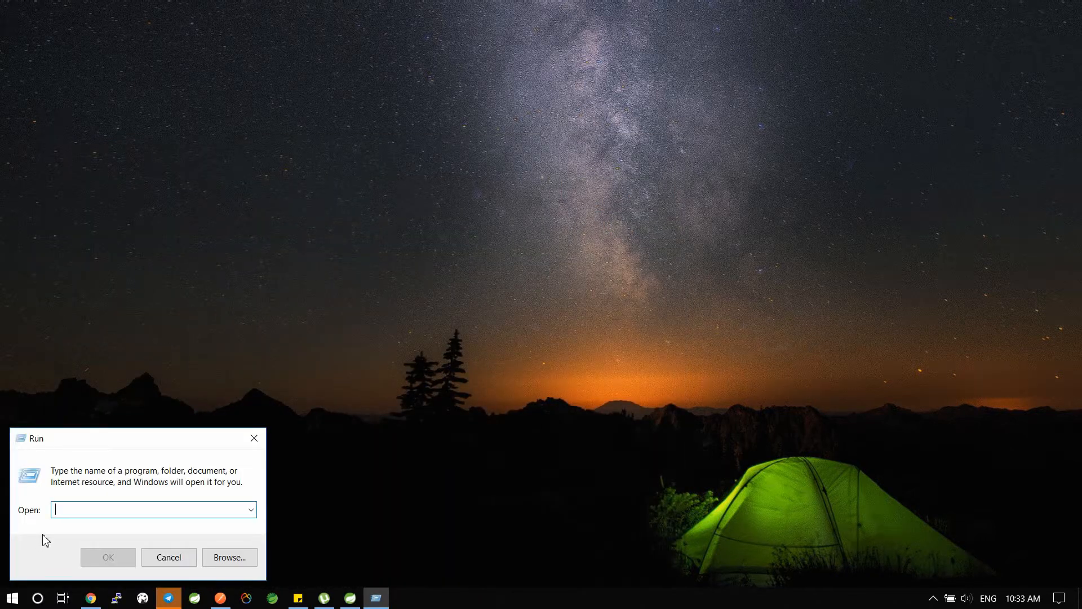
text(temp)
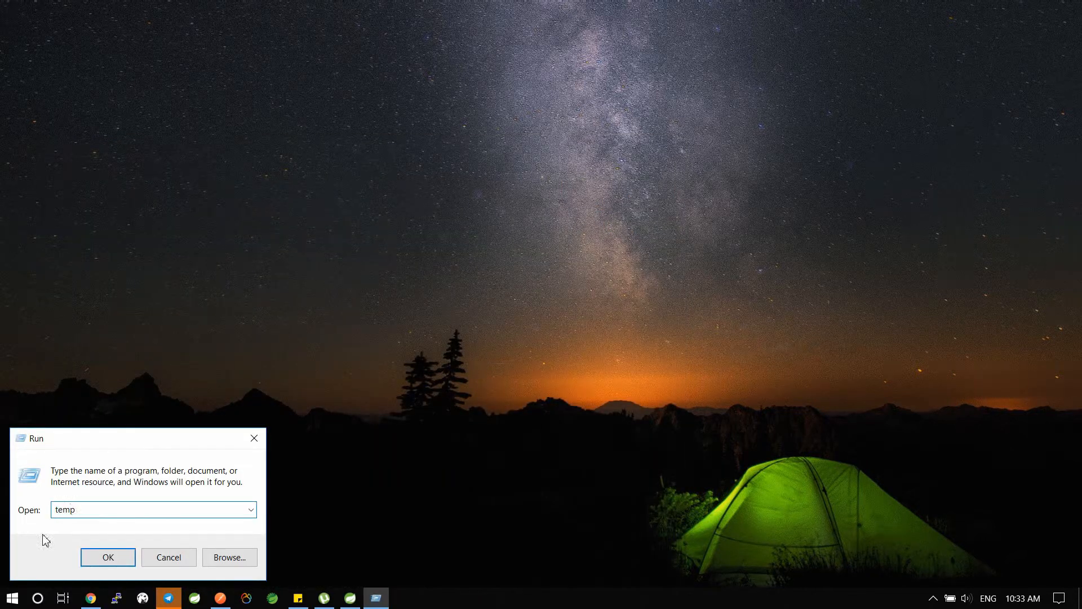
key(Return)
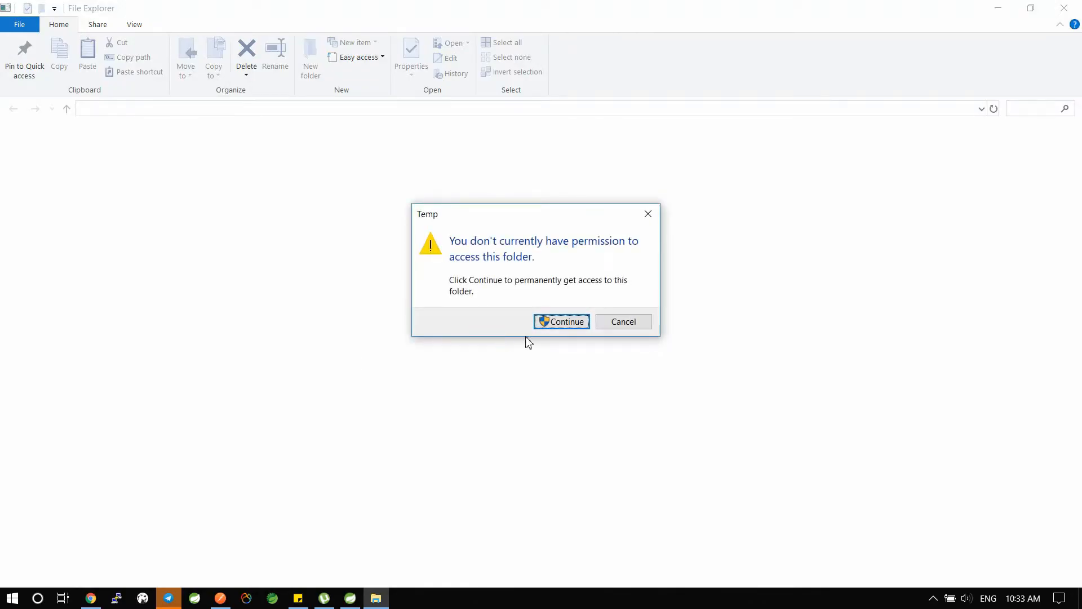
click(561, 321)
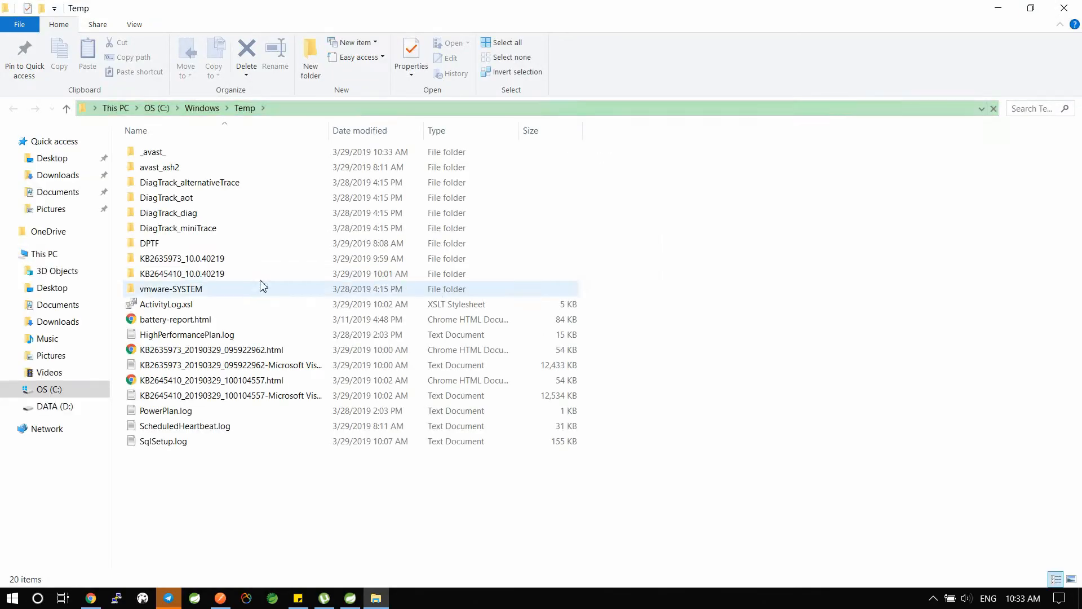
Permanently delete all contents of the Windows Temp folder, granting administrator permission for all current items.
click(182, 244)
key(ctrl+a)
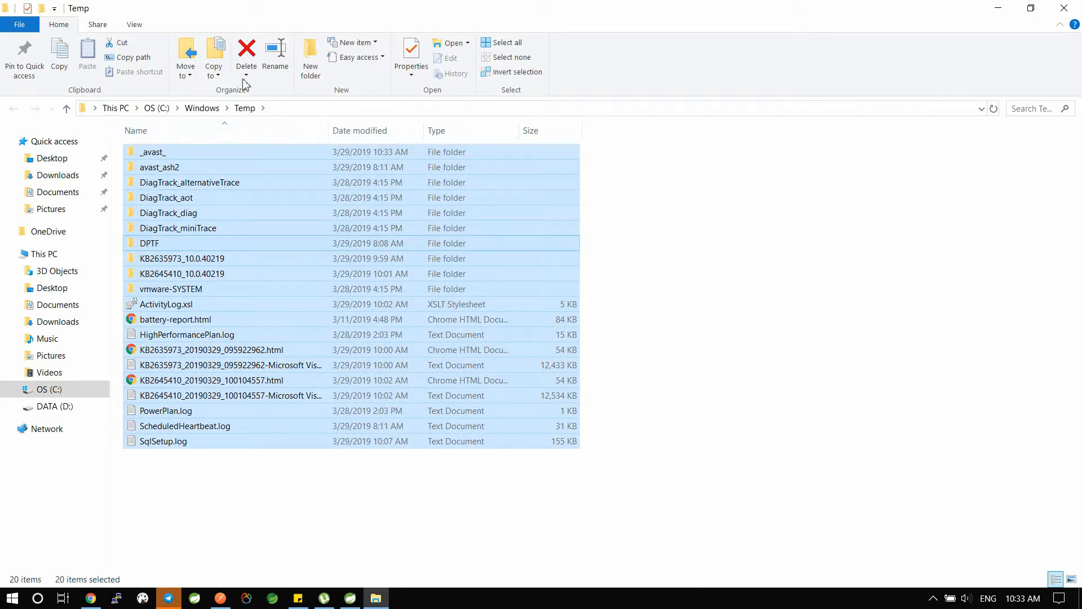
click(248, 54)
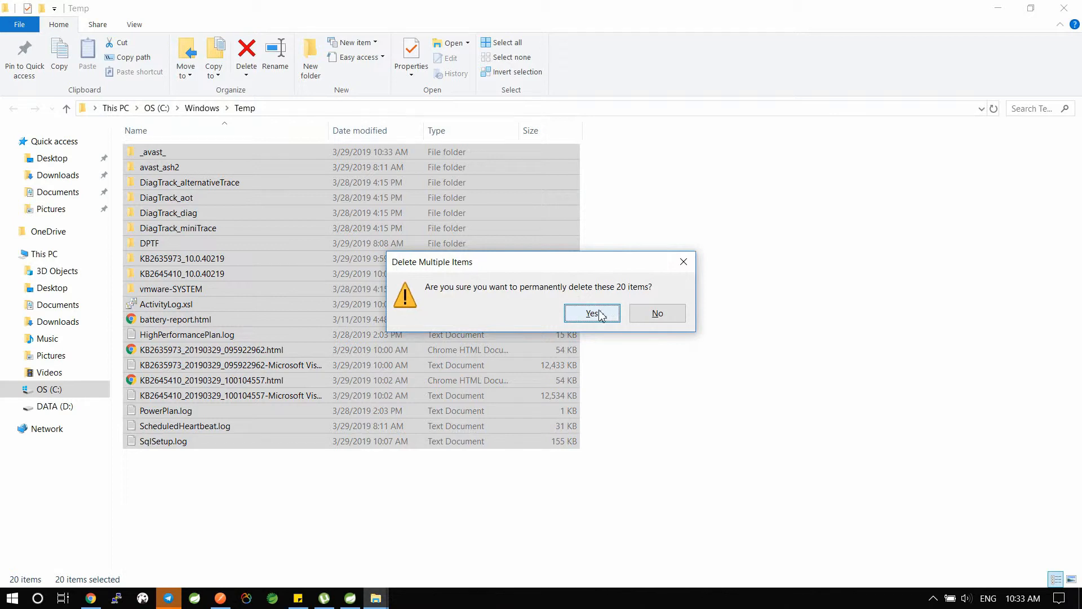
click(592, 313)
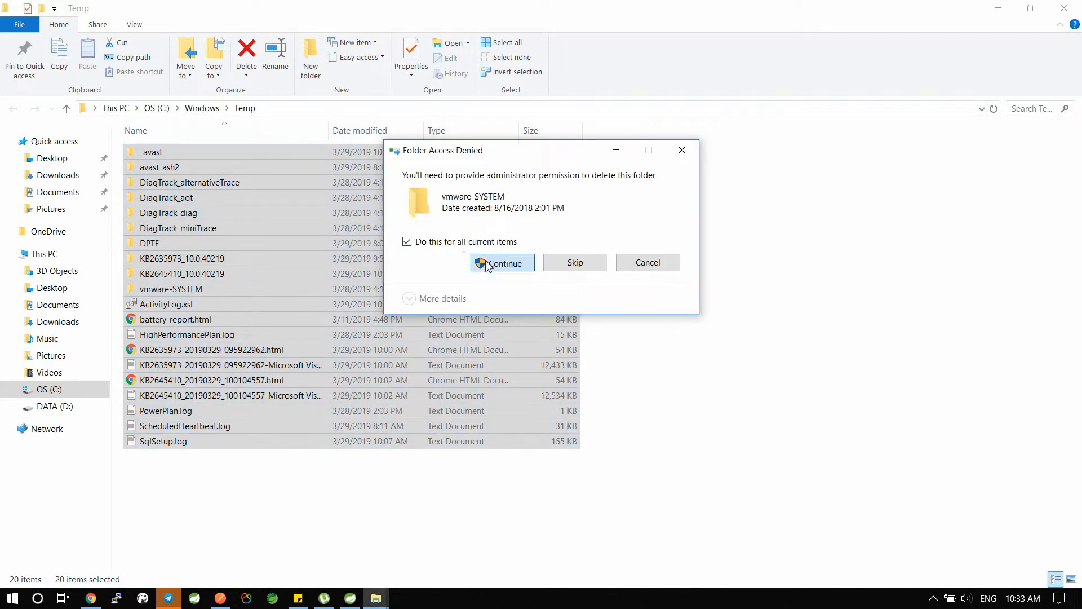
click(499, 262)
Skip the Windows Temp items that cannot be deleted, applying the choice to all current items, and close the folder.
click(448, 272)
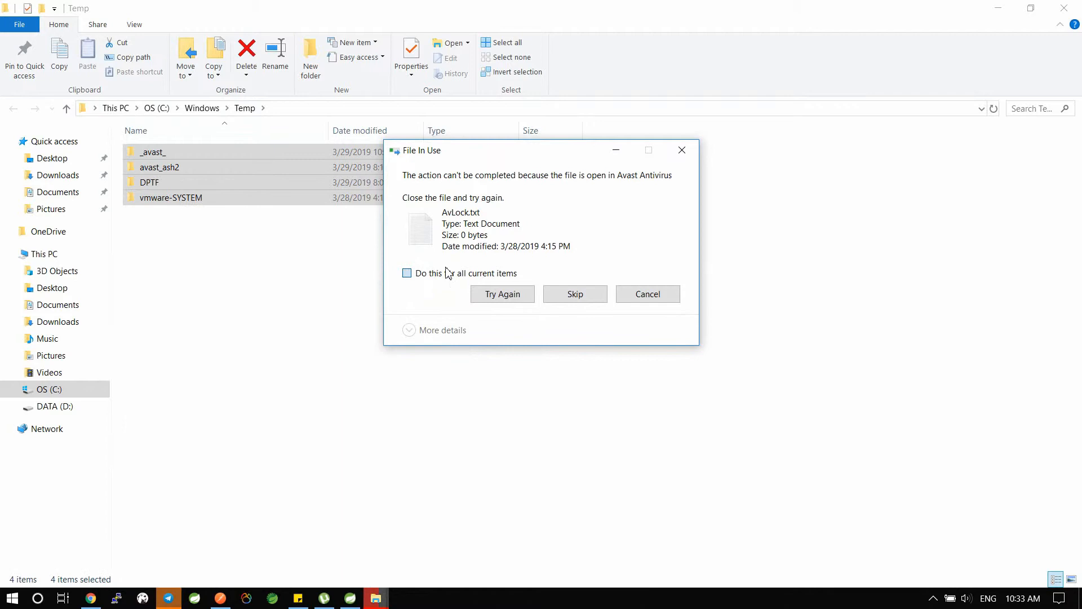
click(506, 292)
click(457, 273)
click(574, 293)
click(407, 276)
click(554, 300)
click(455, 285)
click(574, 309)
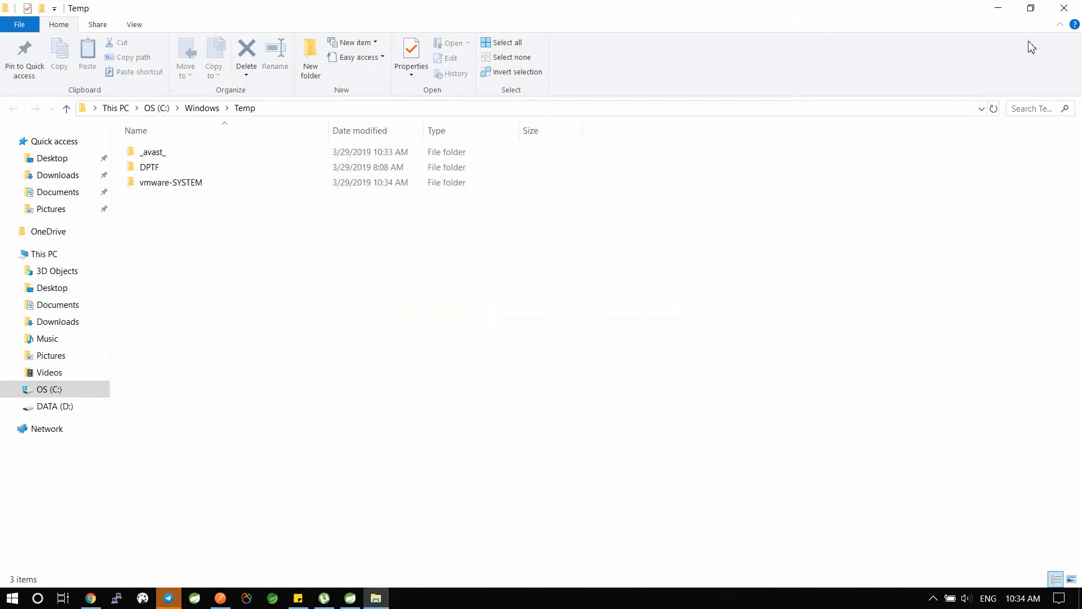
click(1064, 8)
Open the user account's local temporary files folder by running %temp%.
right_click(12, 597)
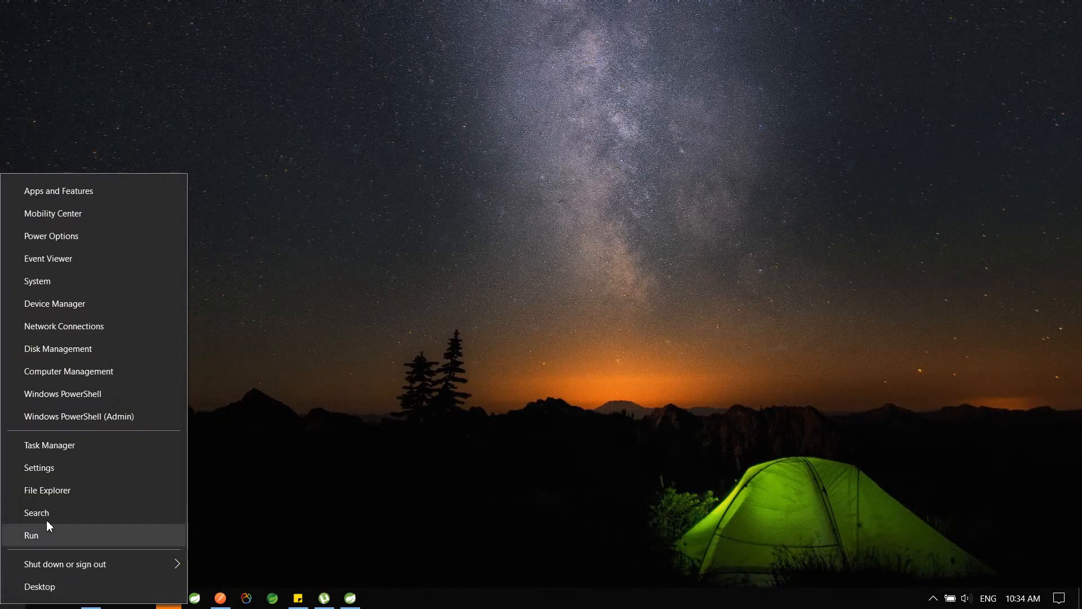
click(35, 532)
text(%temp%)
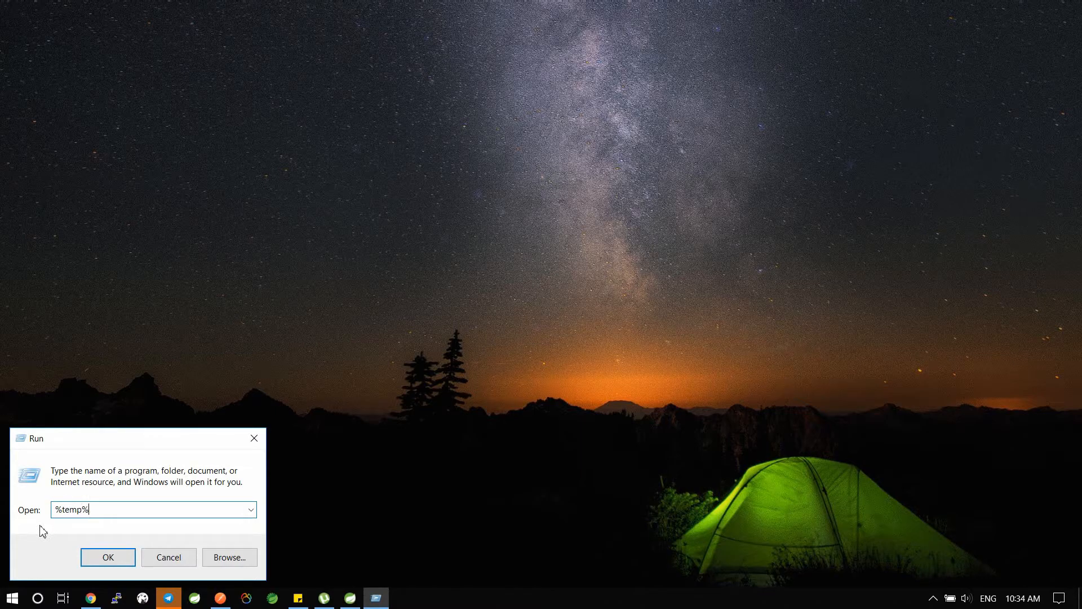
key(Return)
Permanently delete all contents of the user's Temp folder, skipping all files in use, and close the folder.
click(235, 347)
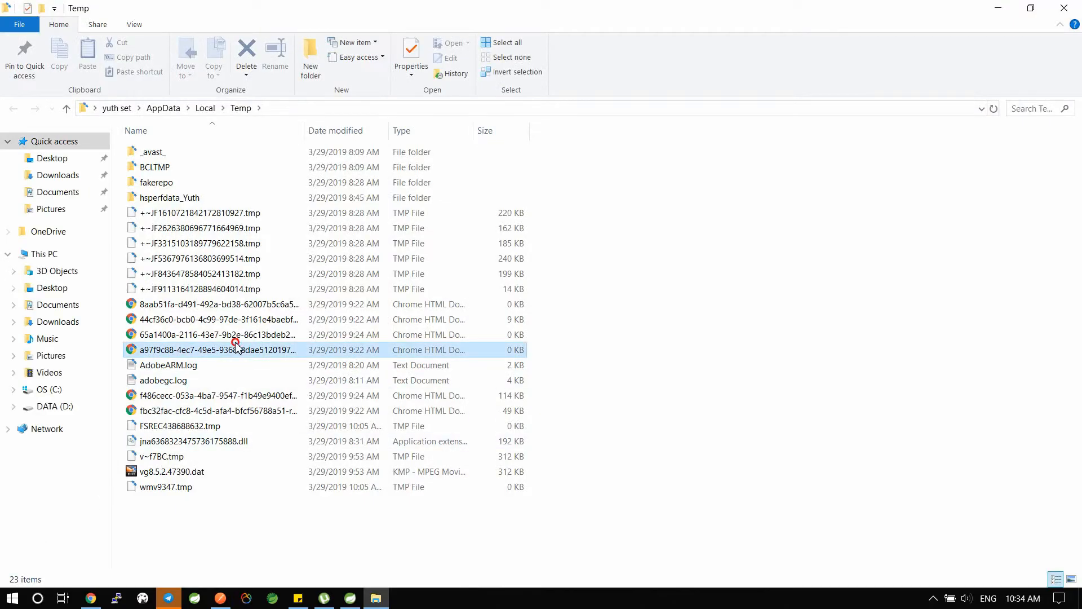
key(ctrl+a)
click(246, 49)
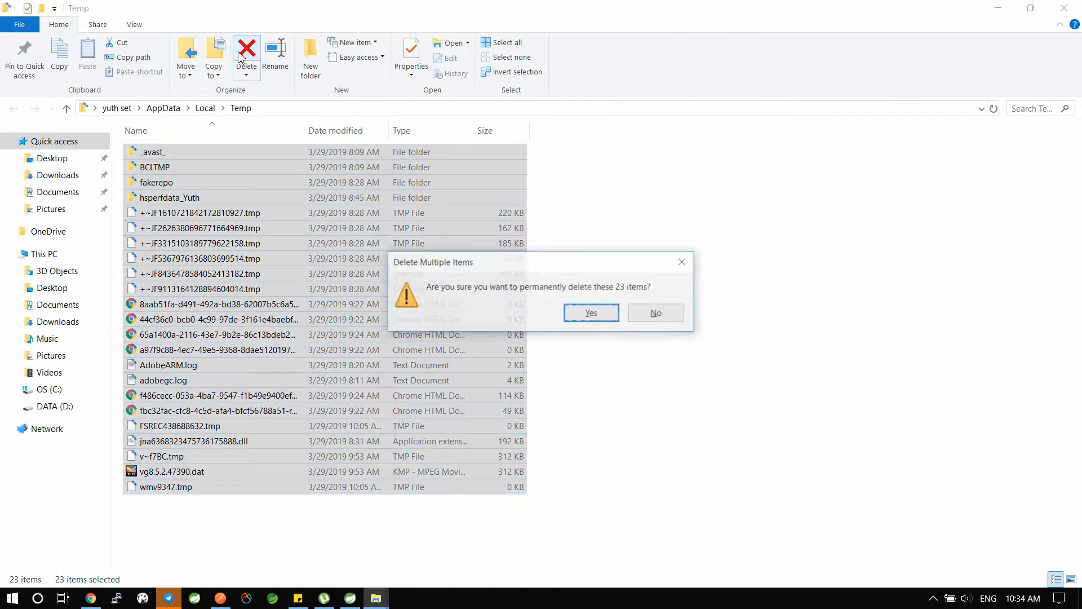
click(592, 313)
click(490, 279)
click(495, 294)
click(478, 273)
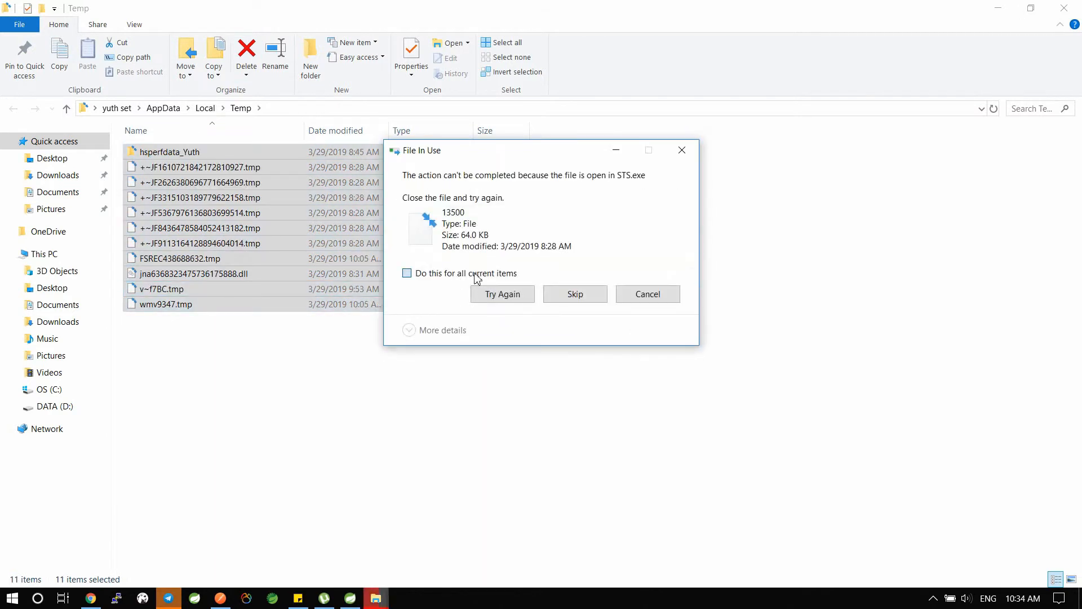
click(560, 300)
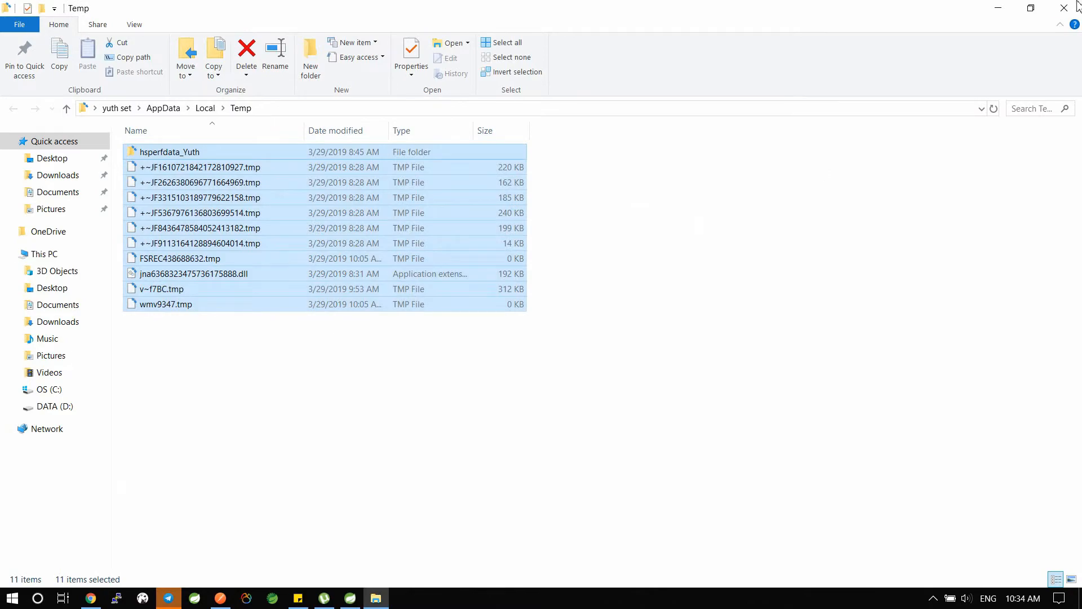
click(1076, 4)
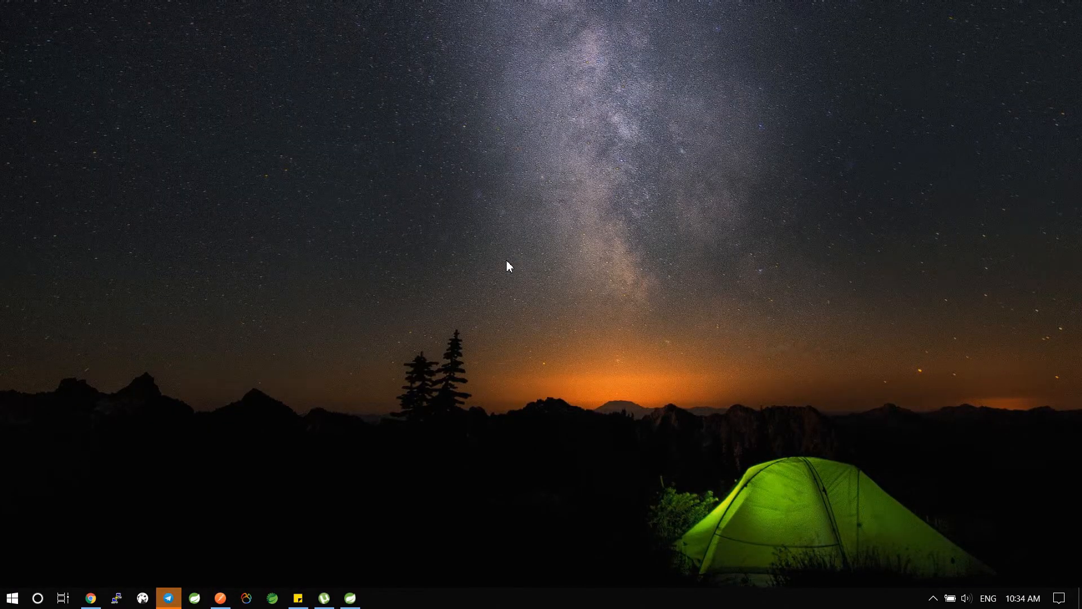
Run prefetch to open the Prefetch folder, delete all its contents while skipping files in use, and close it.
key(super+r)
text(pre)
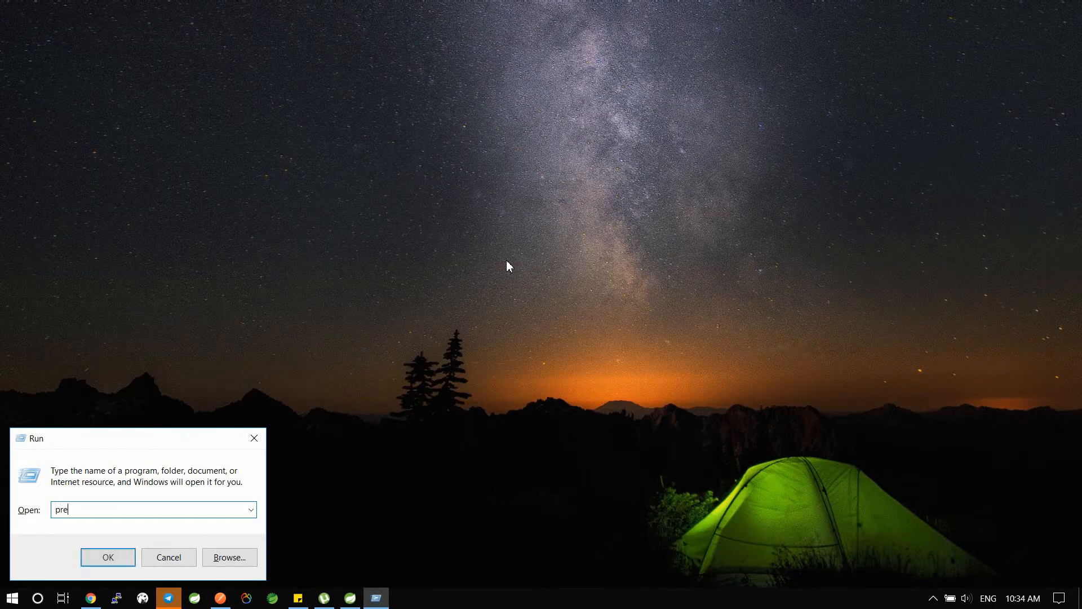
text(fetch)
key(Return)
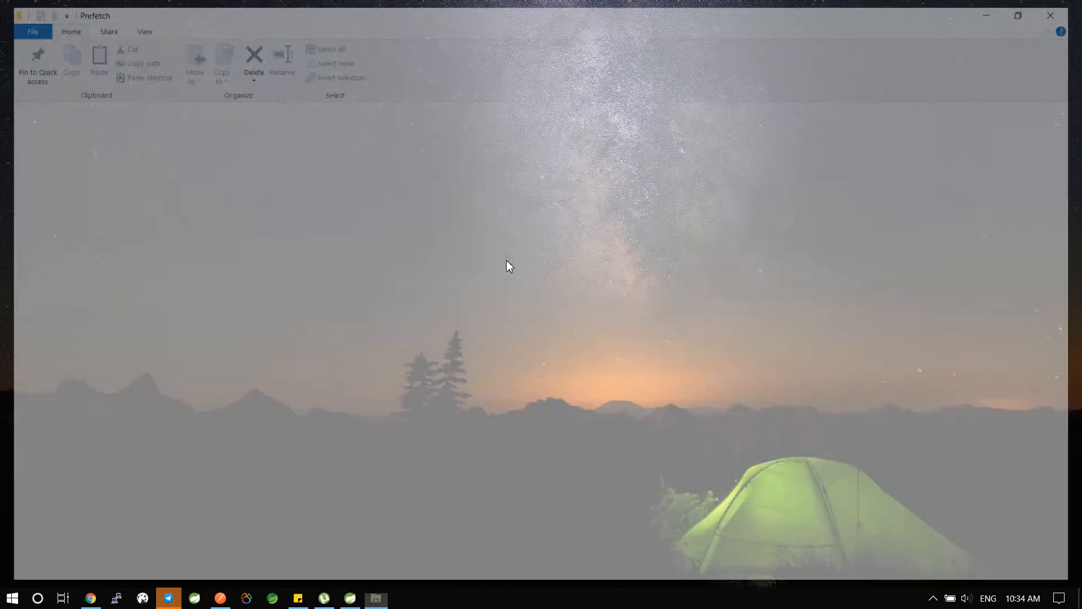
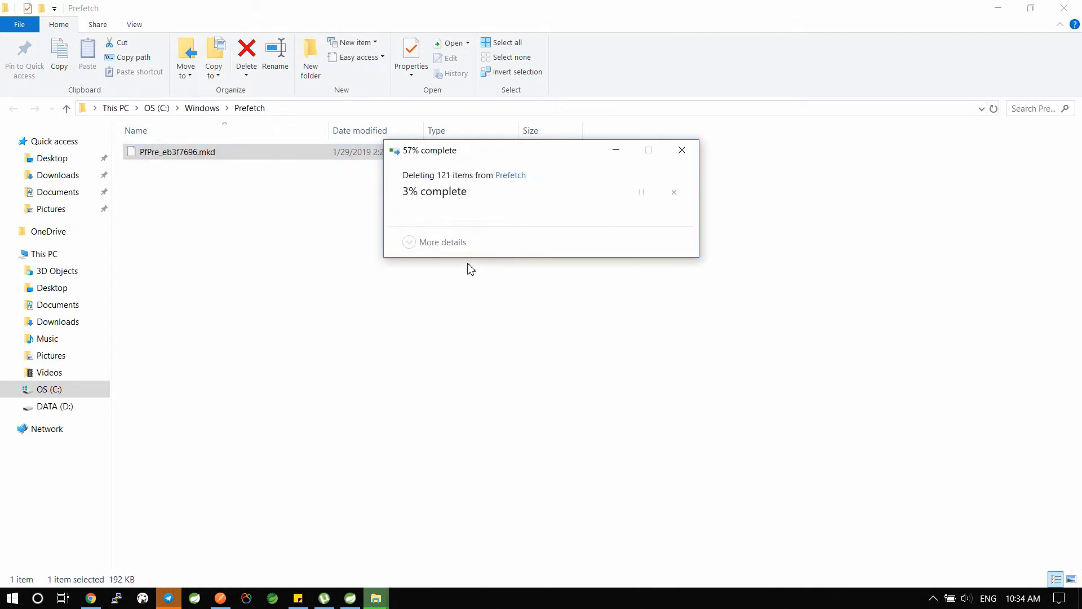
click(435, 273)
click(580, 300)
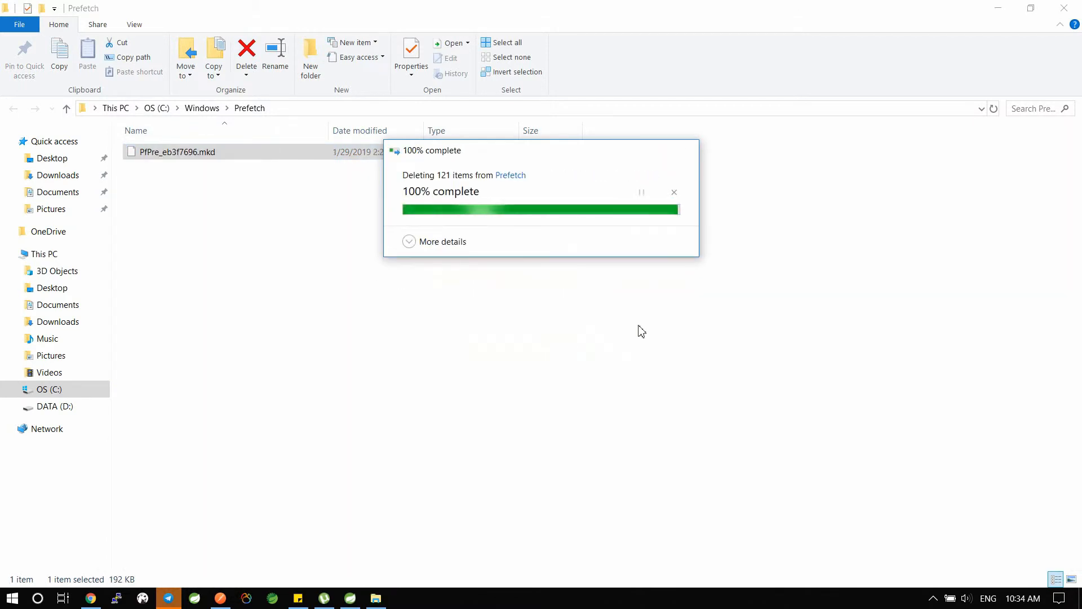
key(alt+F4)
Find and open the Recycle Bin, empty it with administrator permission for all current items, and close it.
key(super)
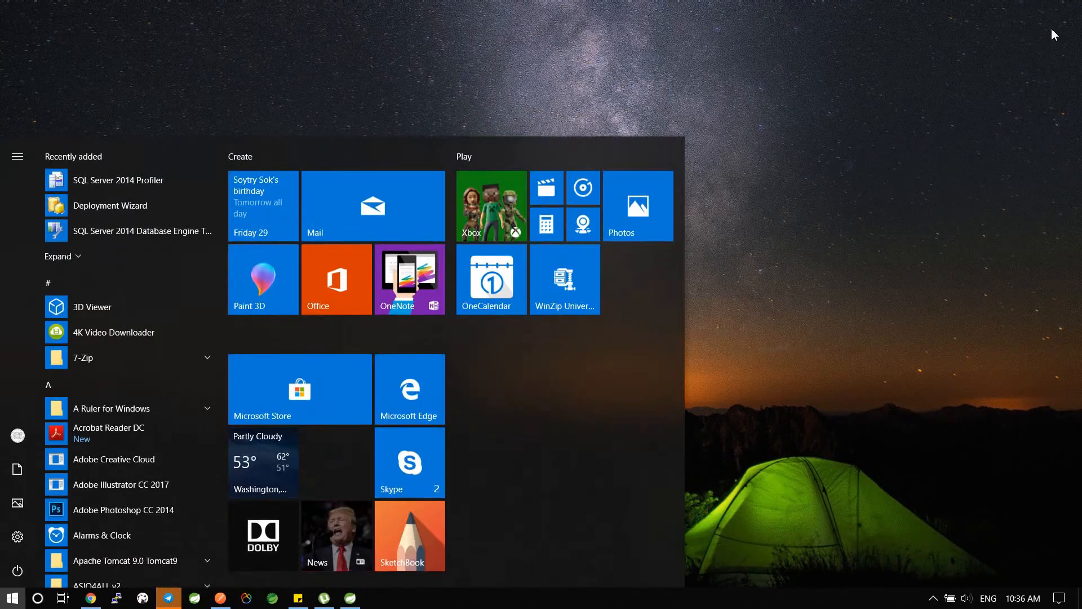
text(recy)
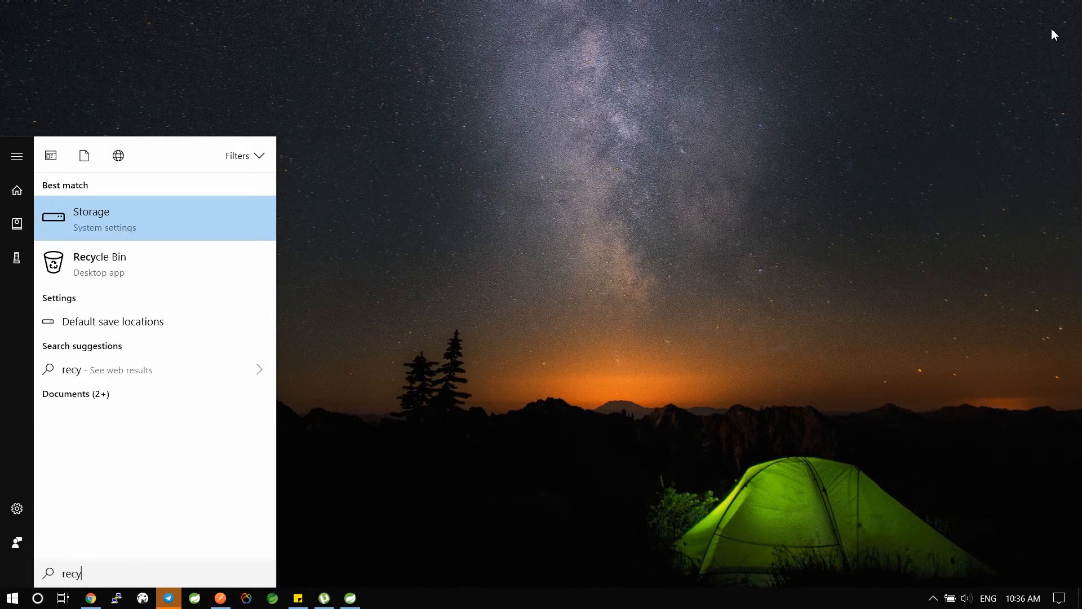
click(102, 266)
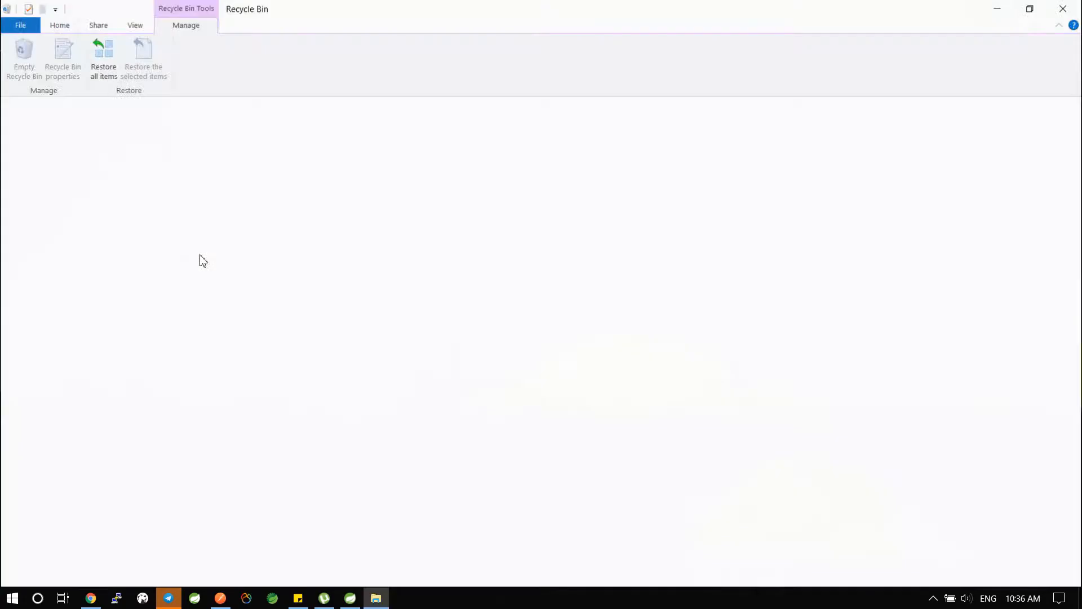
mouse_move(181, 351)
mouse_down()
mouse_move(176, 286)
mouse_move(194, 102)
mouse_up()
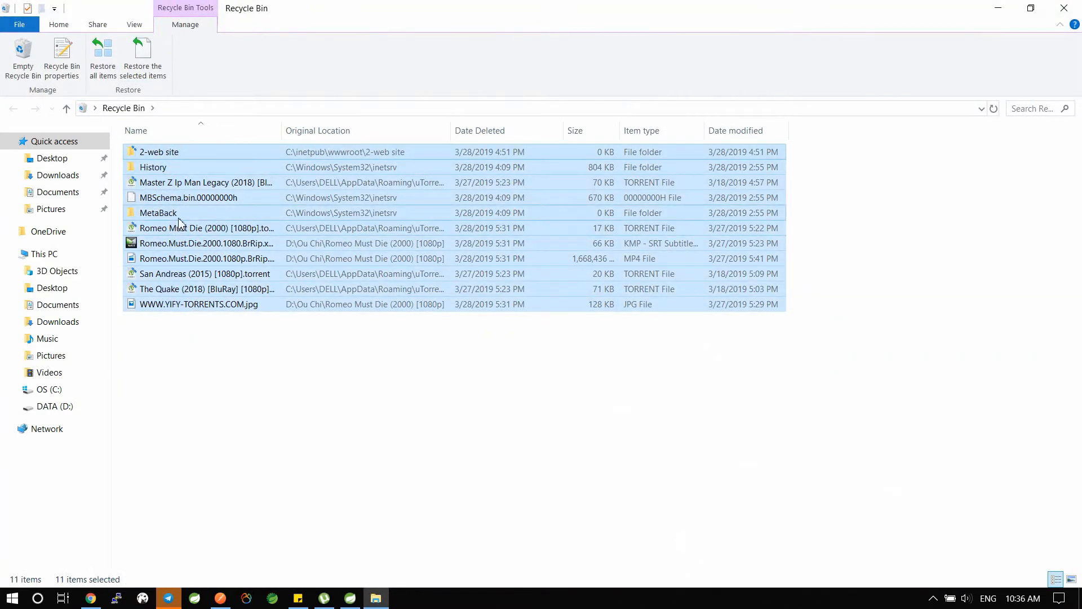
click(23, 59)
click(592, 313)
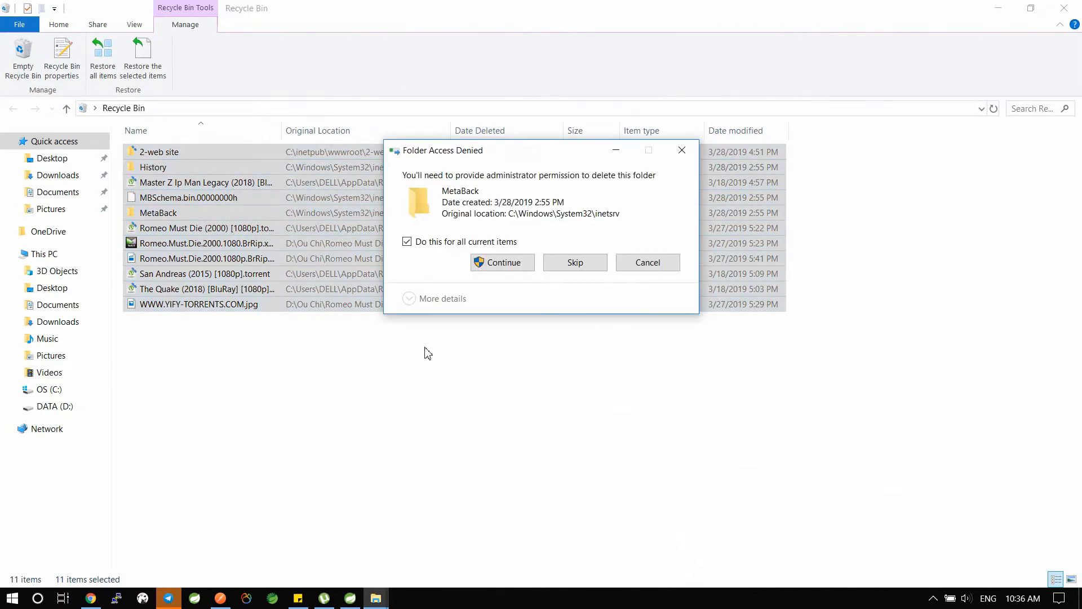
key(Return)
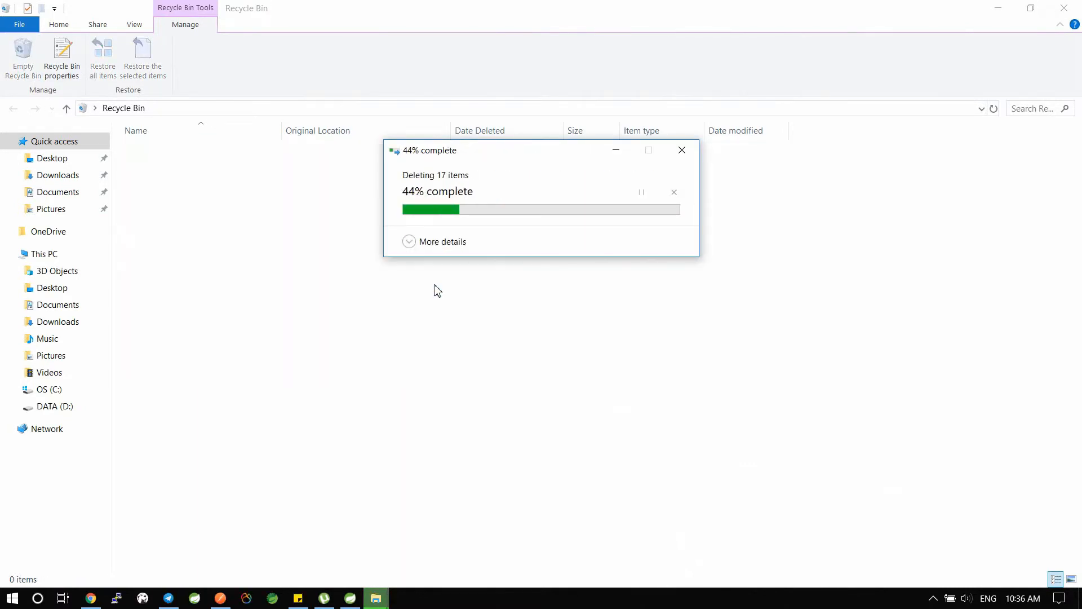
click(1064, 8)
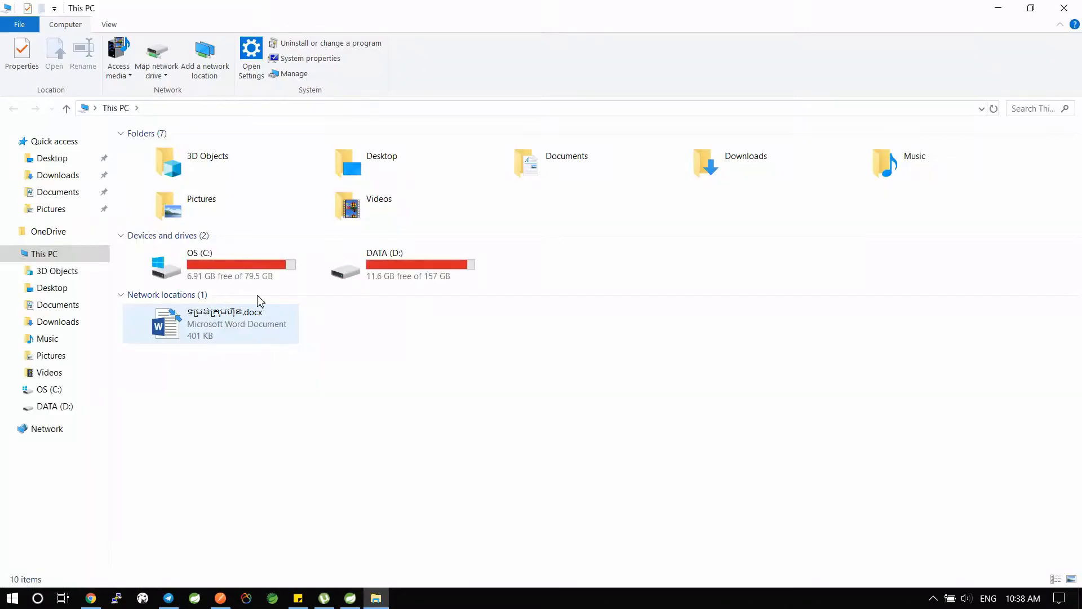
Open the properties of the OS (C:) drive and start Disk Cleanup for it.
click(220, 266)
double_click(217, 261)
right_click(218, 263)
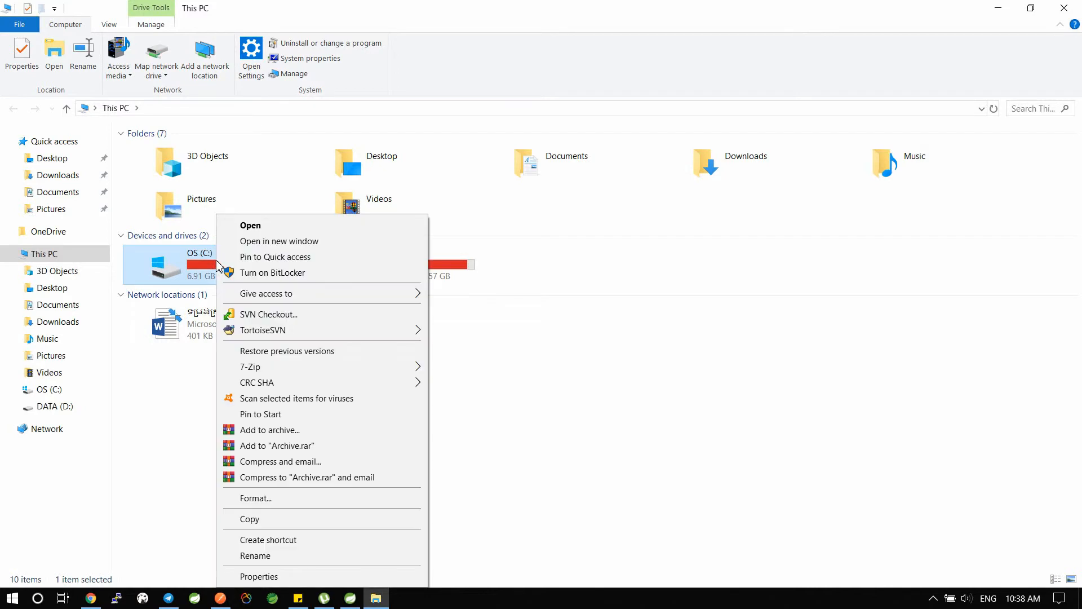
click(284, 575)
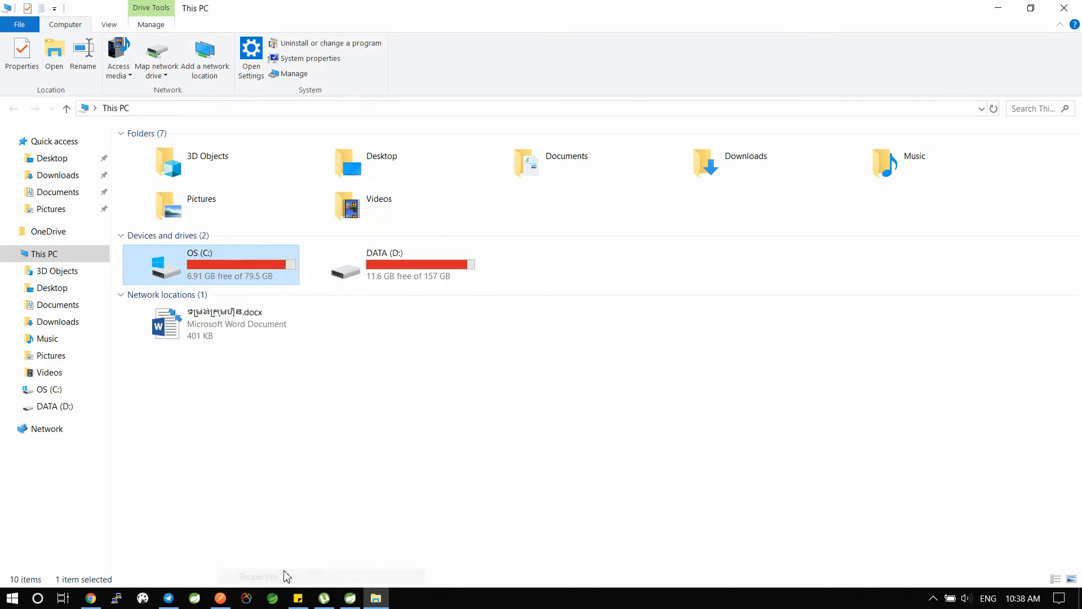
drag(358, 244, 333, 91)
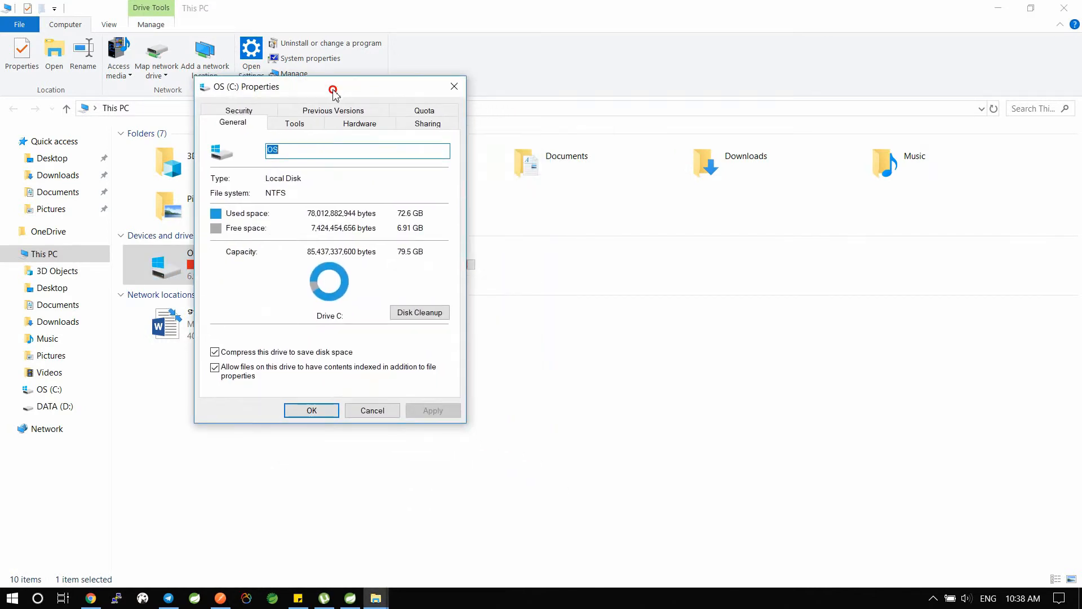
click(422, 313)
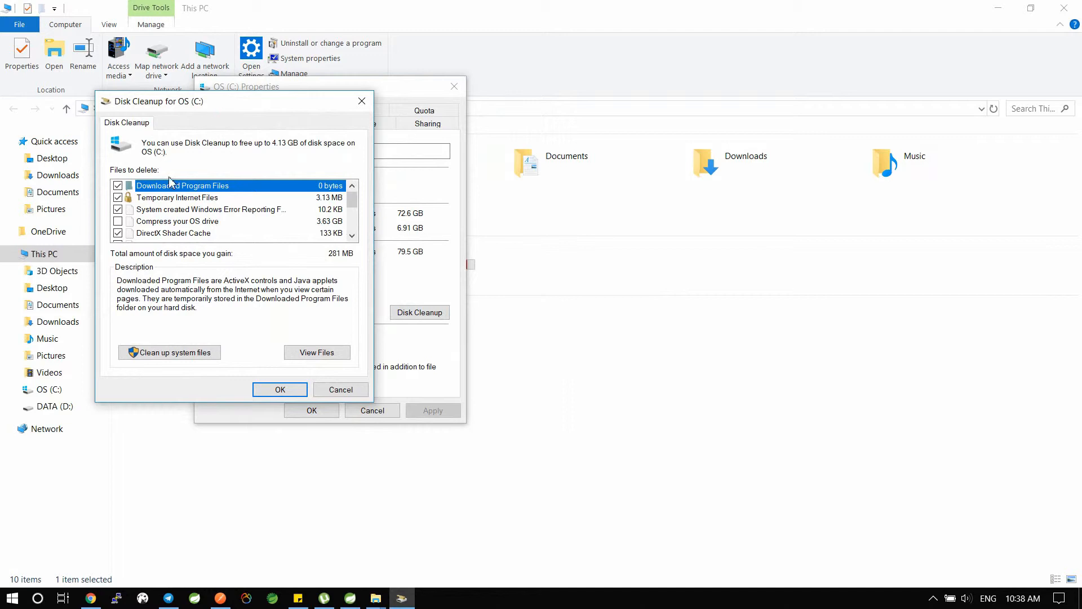
Include Downloaded files and Compress your OS drive in the Disk Cleanup selection, and extend the cleanup to system files.
scroll(123, 234, down, 3)
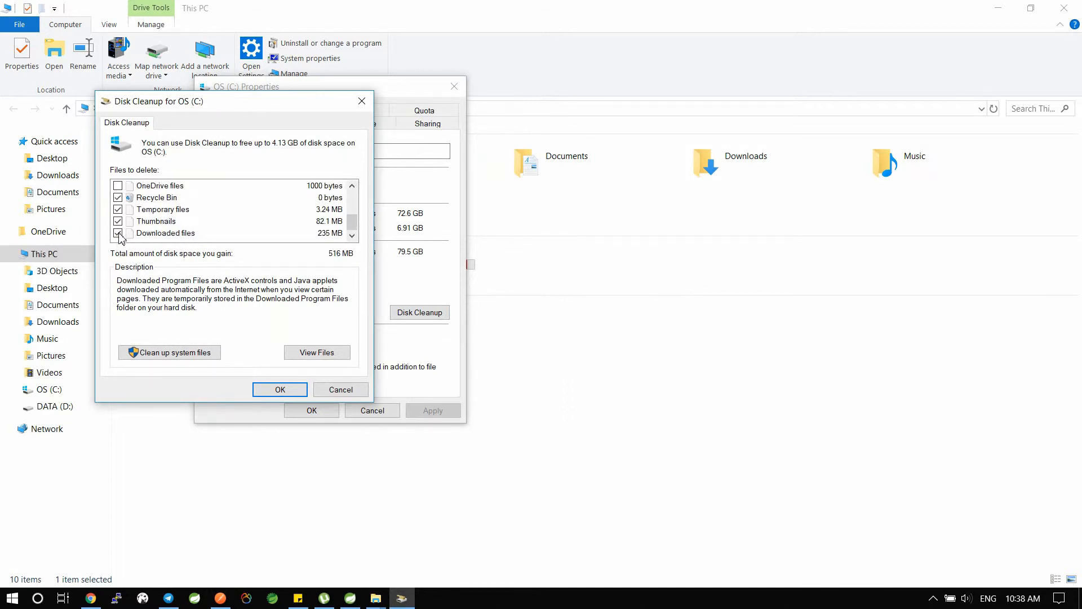
scroll(119, 237, up, 1)
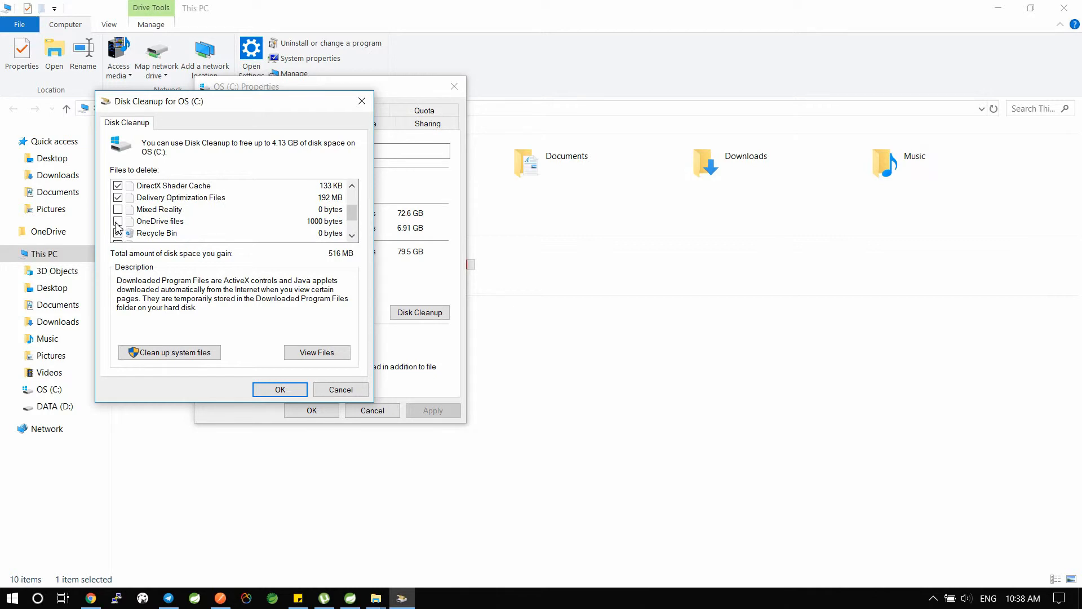
scroll(122, 226, up, 2)
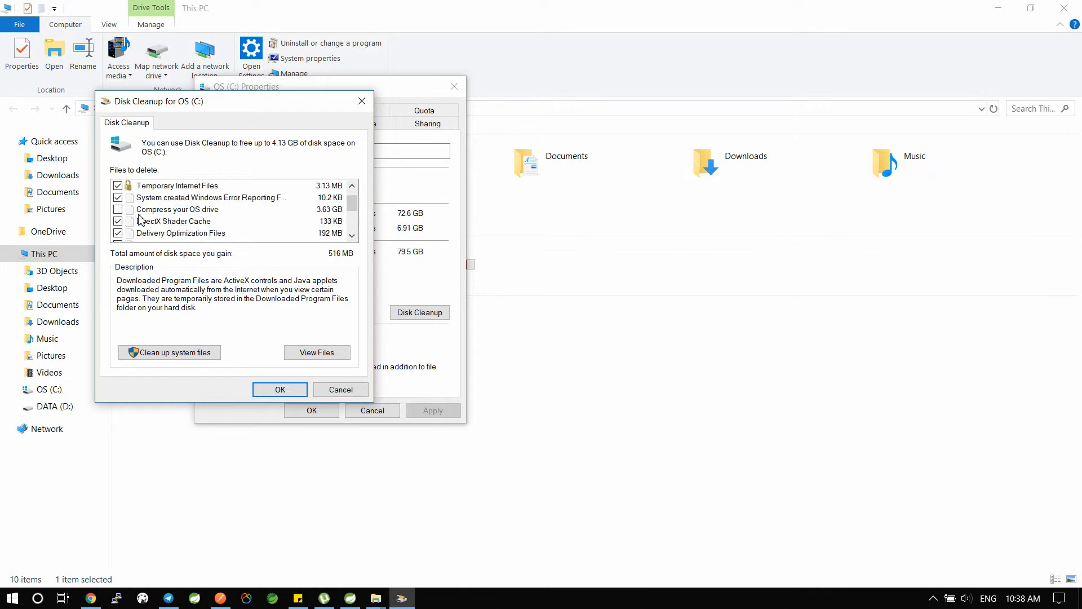
click(118, 222)
scroll(135, 231, down, 3)
scroll(139, 233, up, 3)
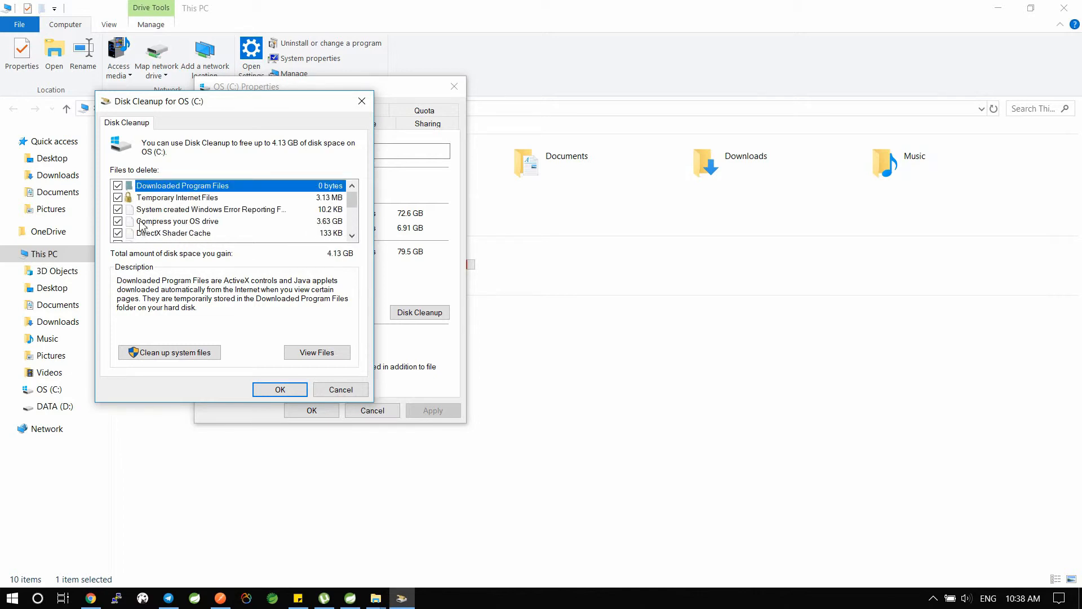
click(169, 354)
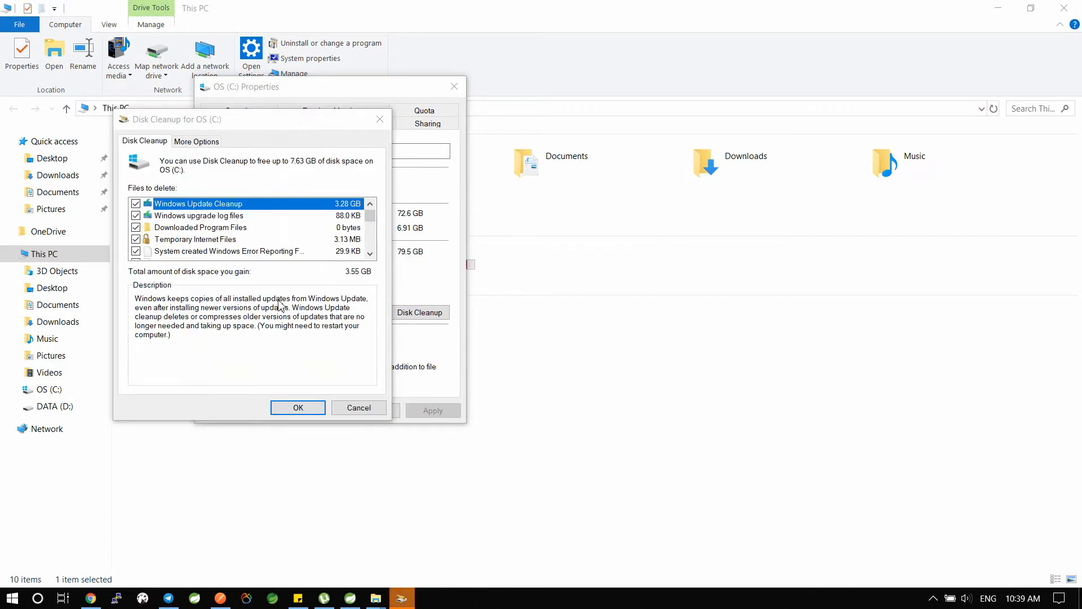
Run the system file cleanup on the OS (C:) drive, confirm the permanent deletion, and close the drive's properties.
click(298, 407)
click(562, 313)
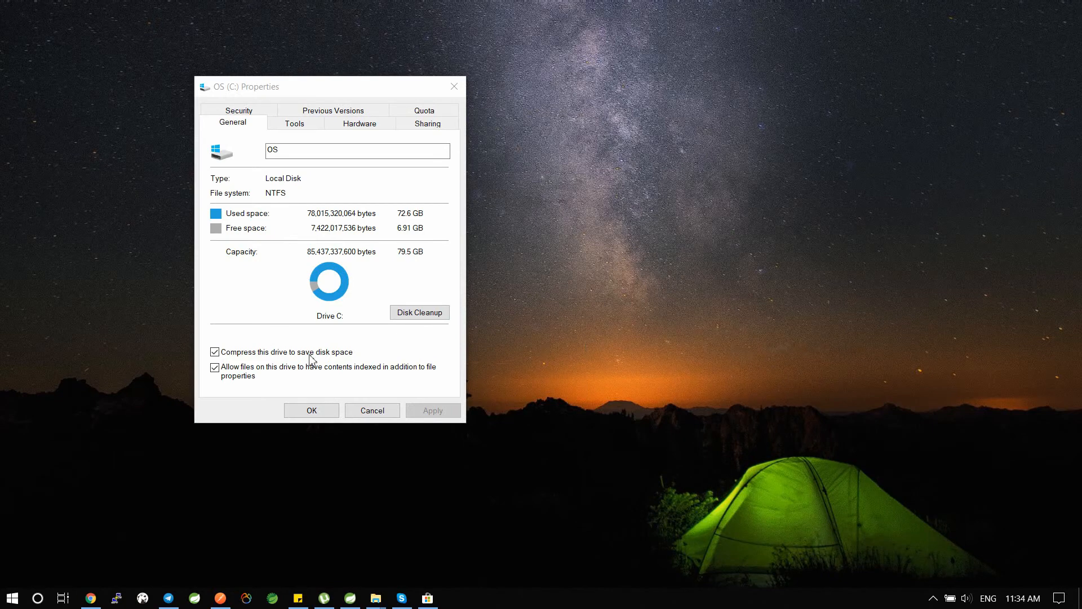
click(313, 410)
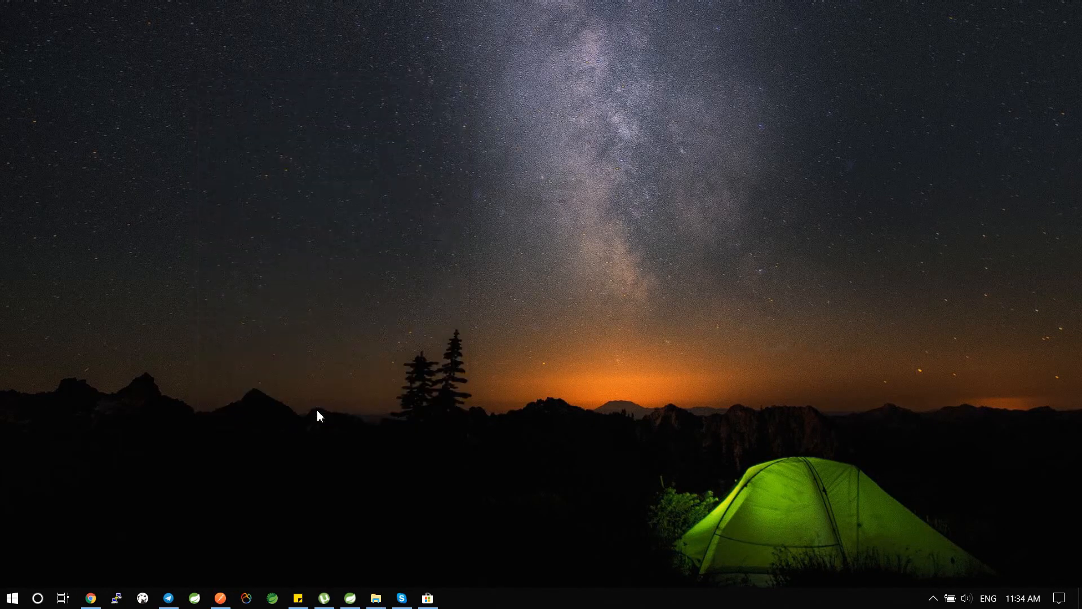
Open This PC to check the drives' free space, and close the window.
click(376, 598)
right_click(456, 376)
click(495, 440)
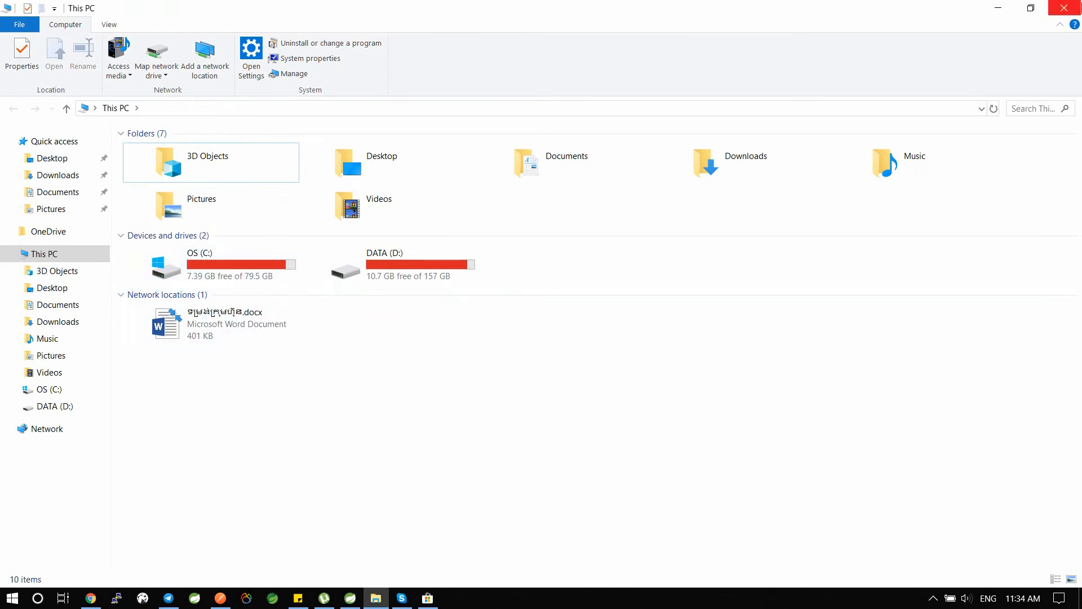
click(1065, 8)
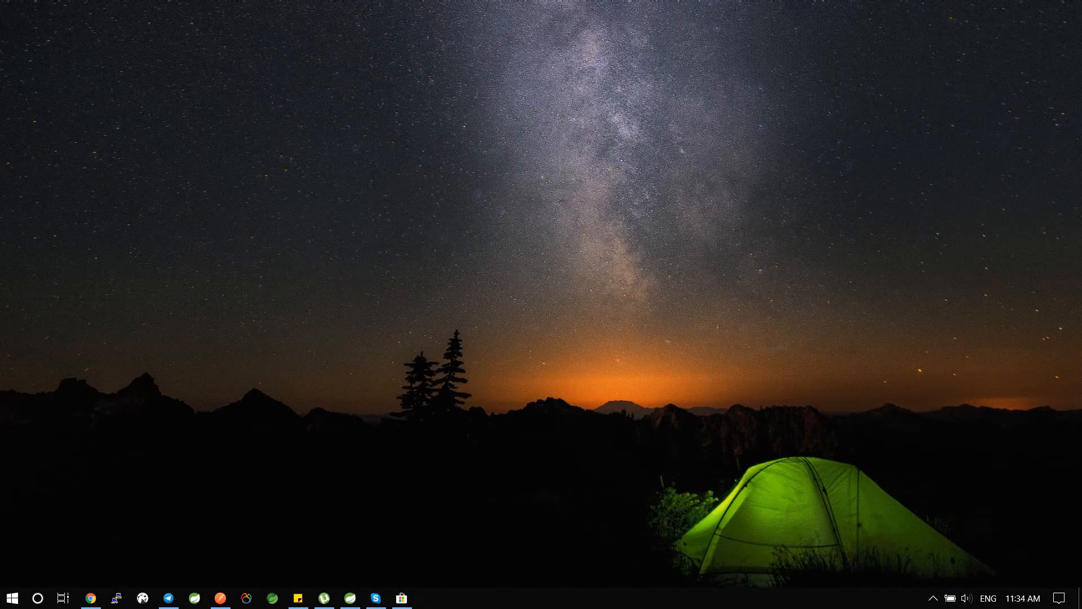
Run regedit and allow it to make changes to the device.
key(super+x)
click(51, 538)
text(regedit)
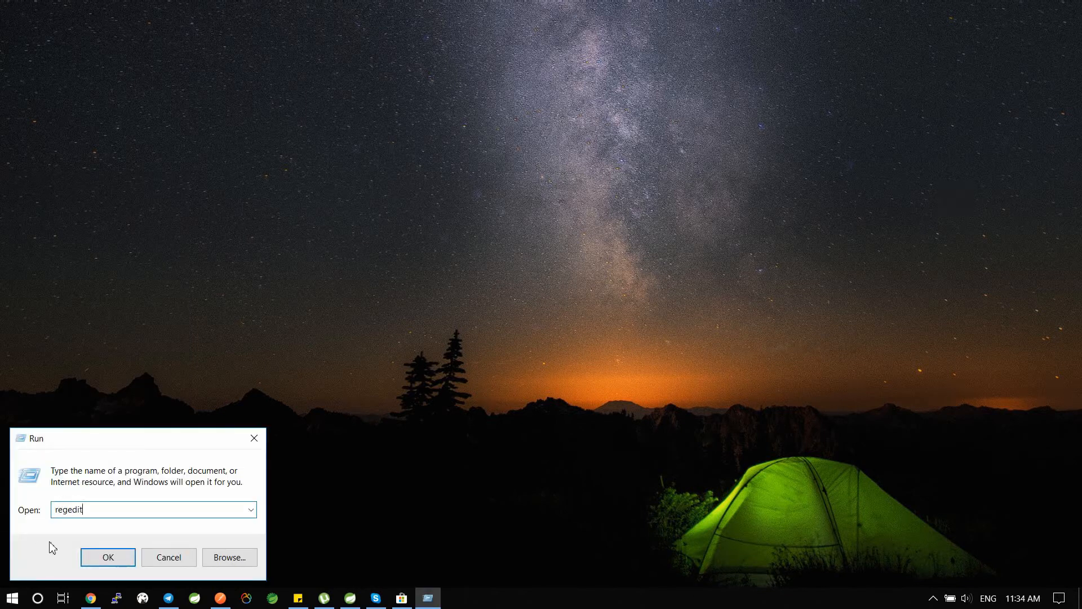
key(Return)
click(481, 385)
Collapse HKEY_LOCAL_MACHINE and open the HKEY_CURRENT_USER\Control Panel\Mouse key.
scroll(73, 191, up, 20)
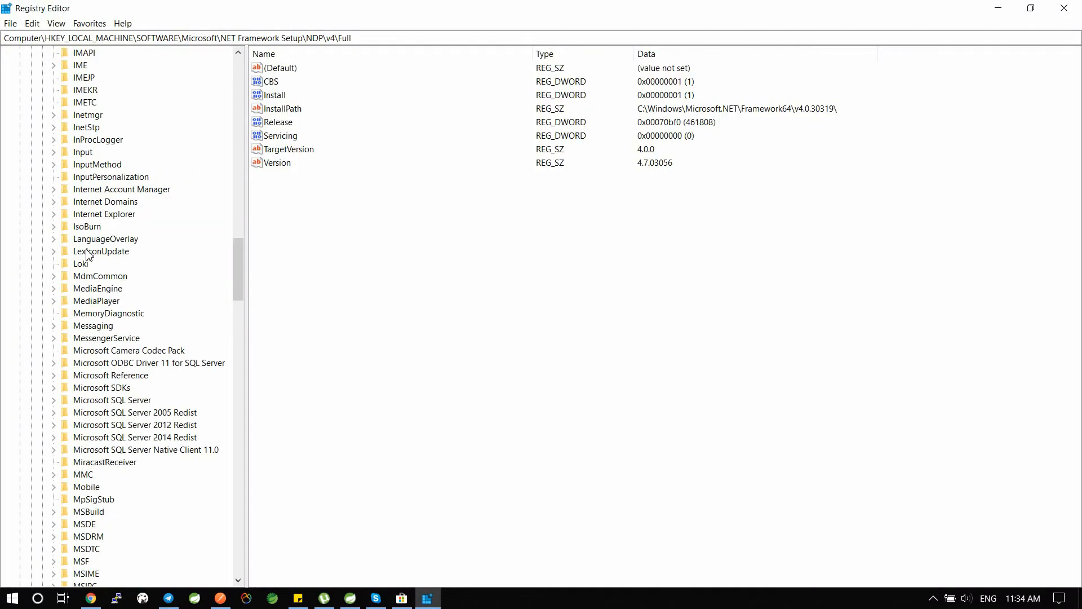
scroll(73, 191, up, 7)
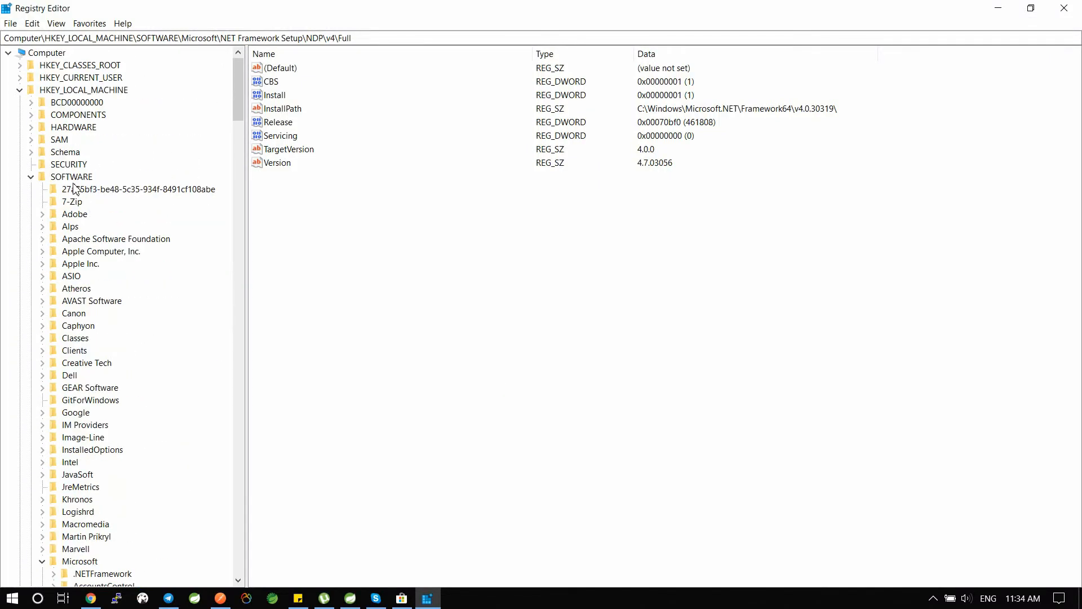
click(20, 90)
click(24, 82)
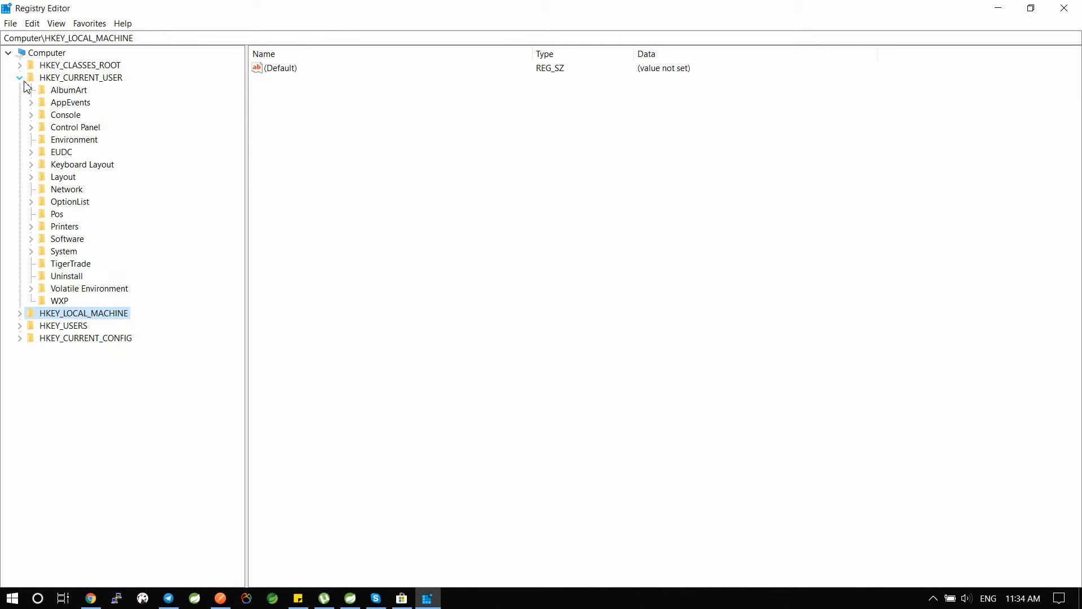
double_click(79, 129)
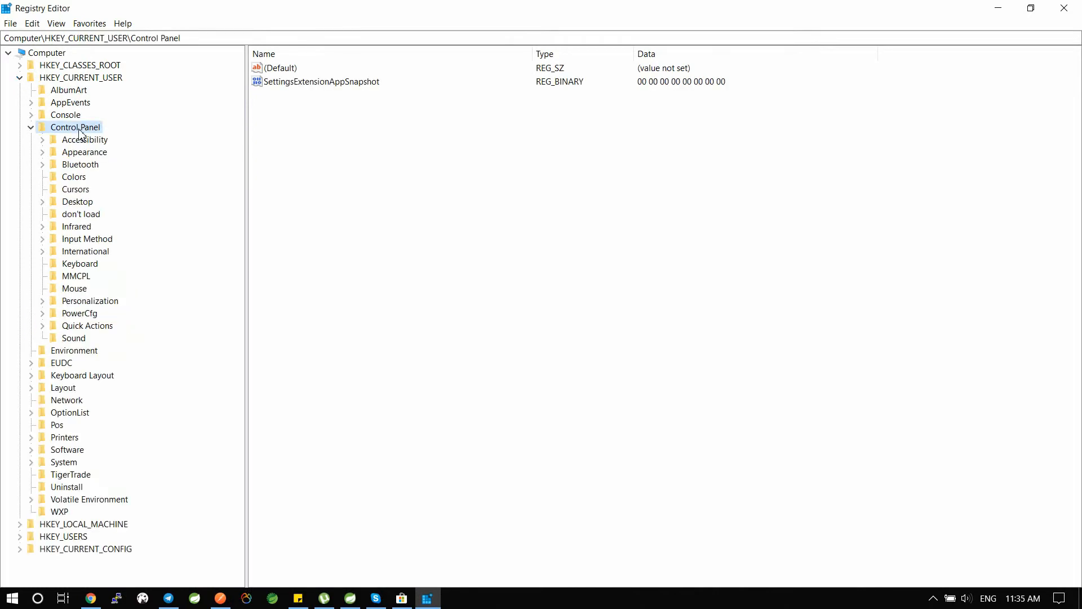
click(79, 290)
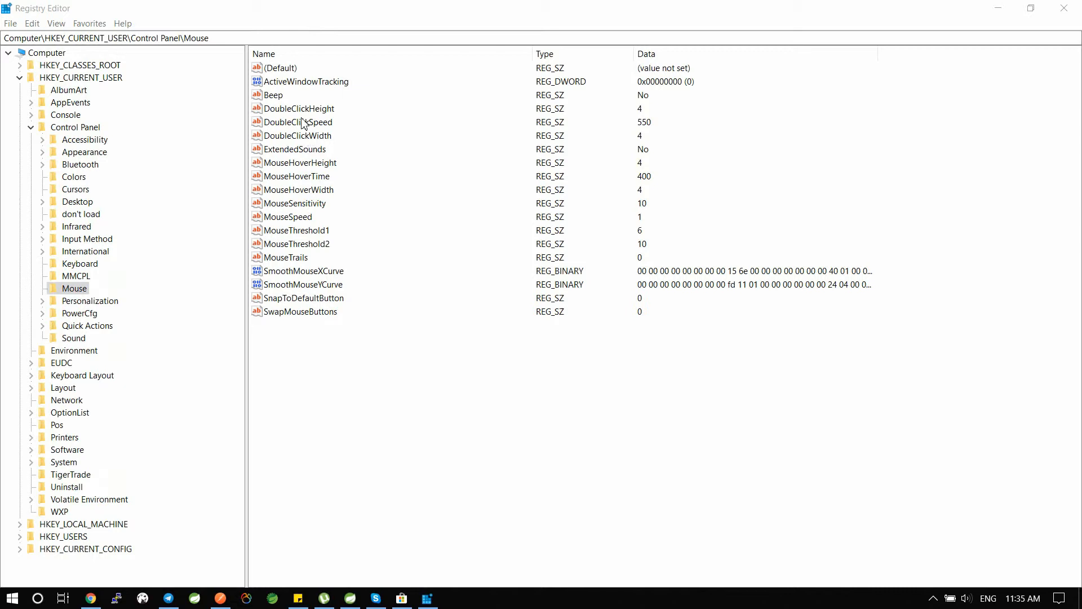
Set the MouseHoverTime value in the Mouse key to 10.
click(305, 299)
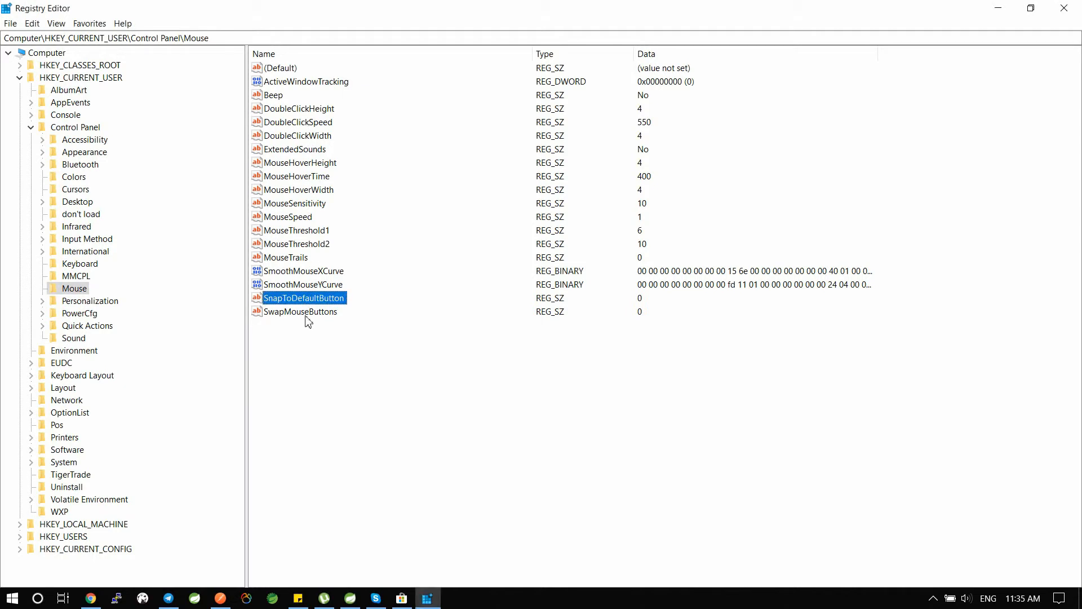
click(306, 313)
click(299, 232)
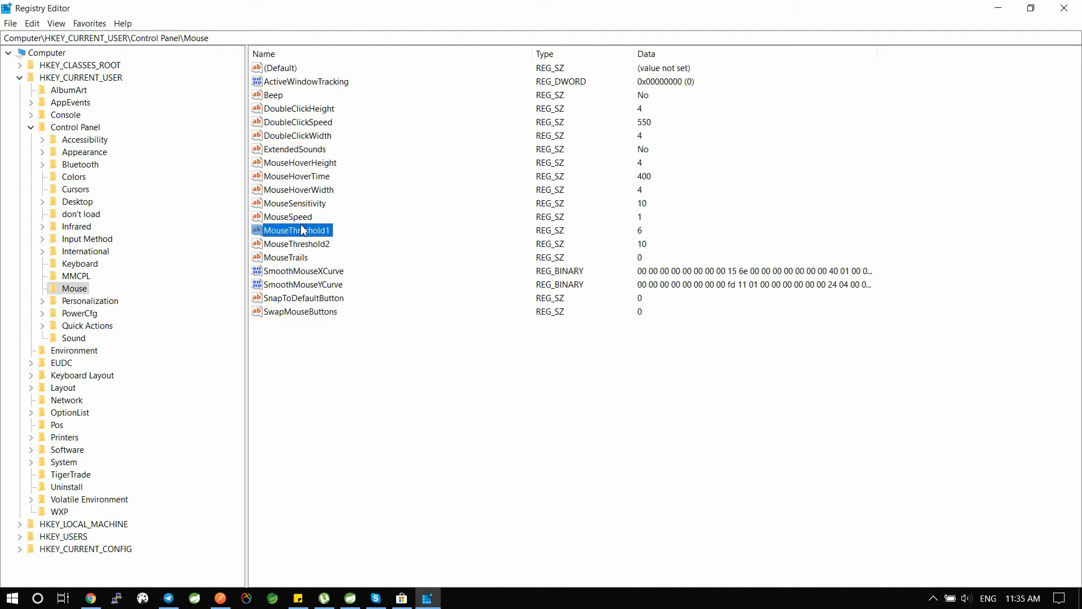
double_click(297, 177)
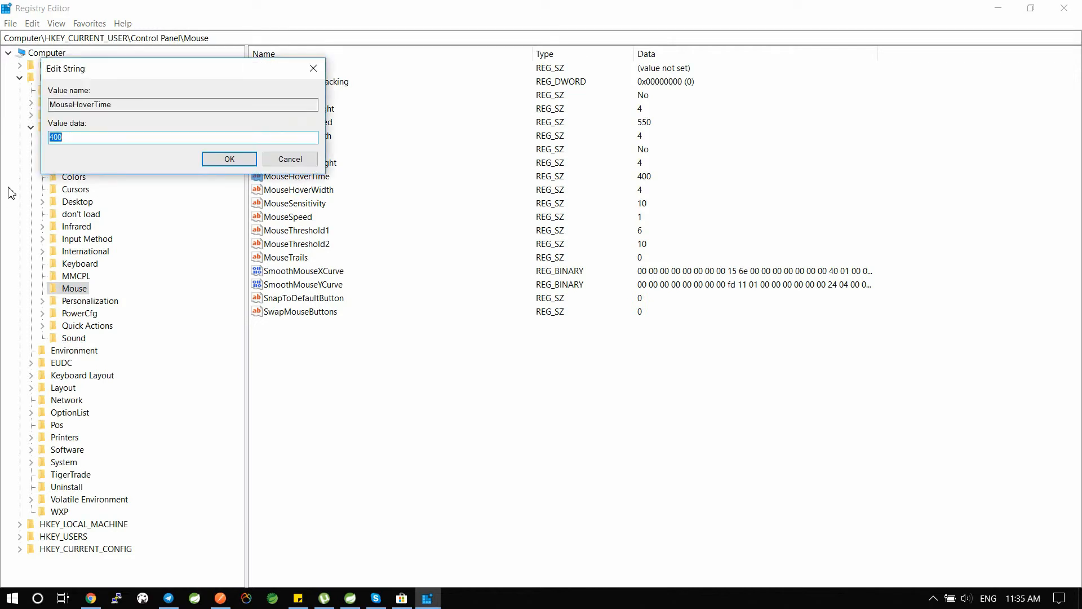
text(10)
click(223, 162)
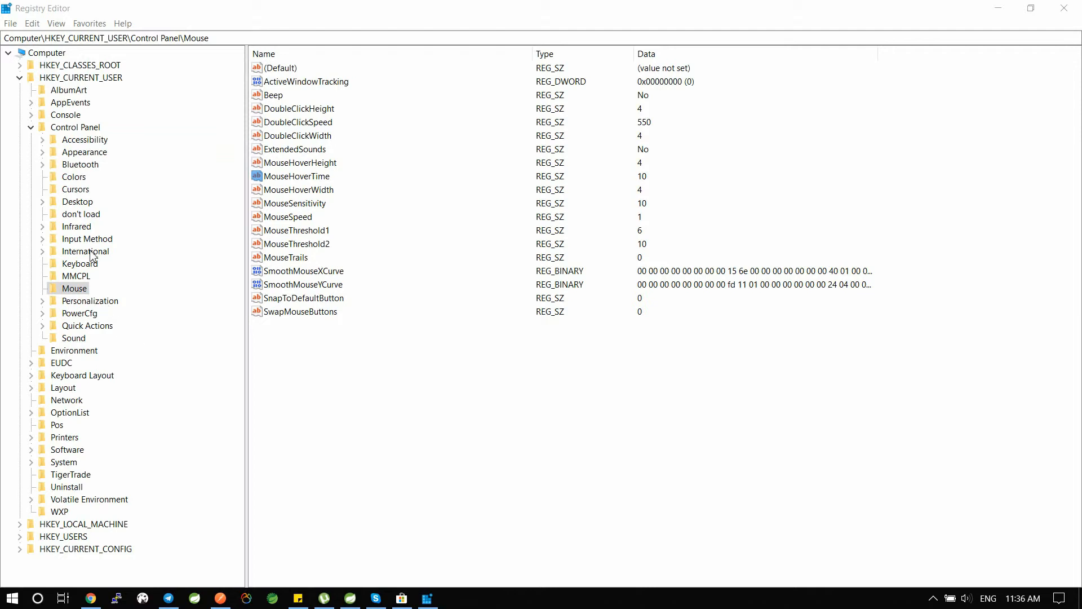
Open the Desktop key under Control Panel and set its MenuShowDelay value to 10.
double_click(75, 202)
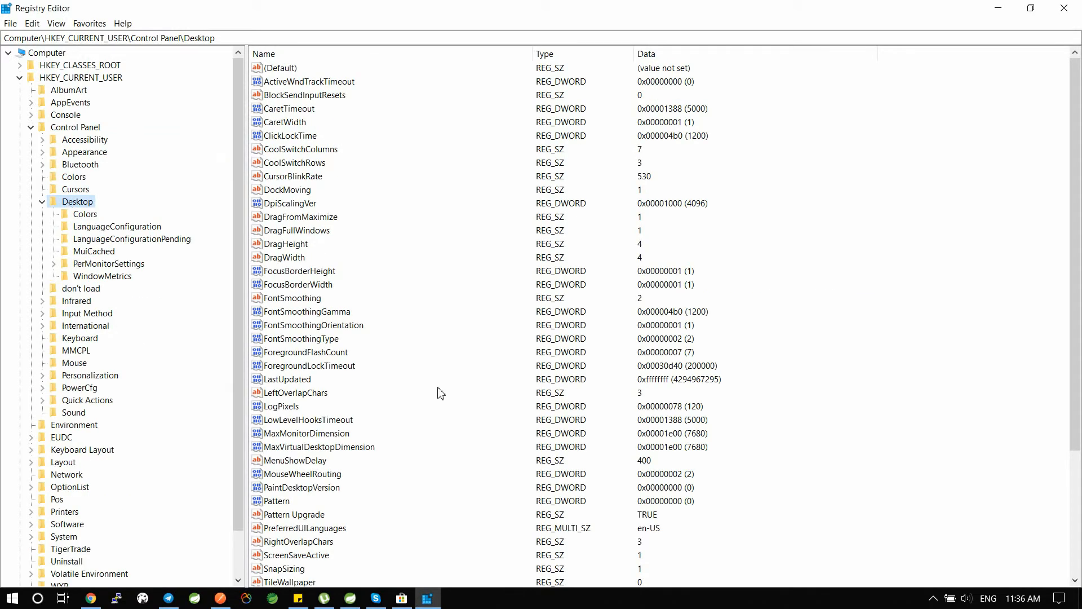
click(332, 413)
key(m)
key(Down)
key(Down)
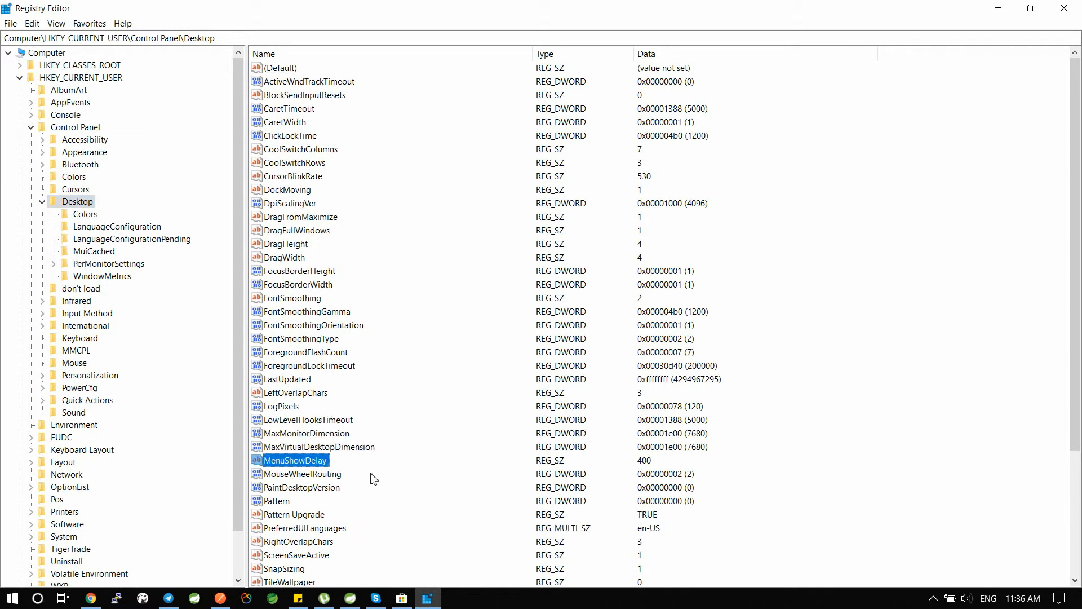
double_click(295, 460)
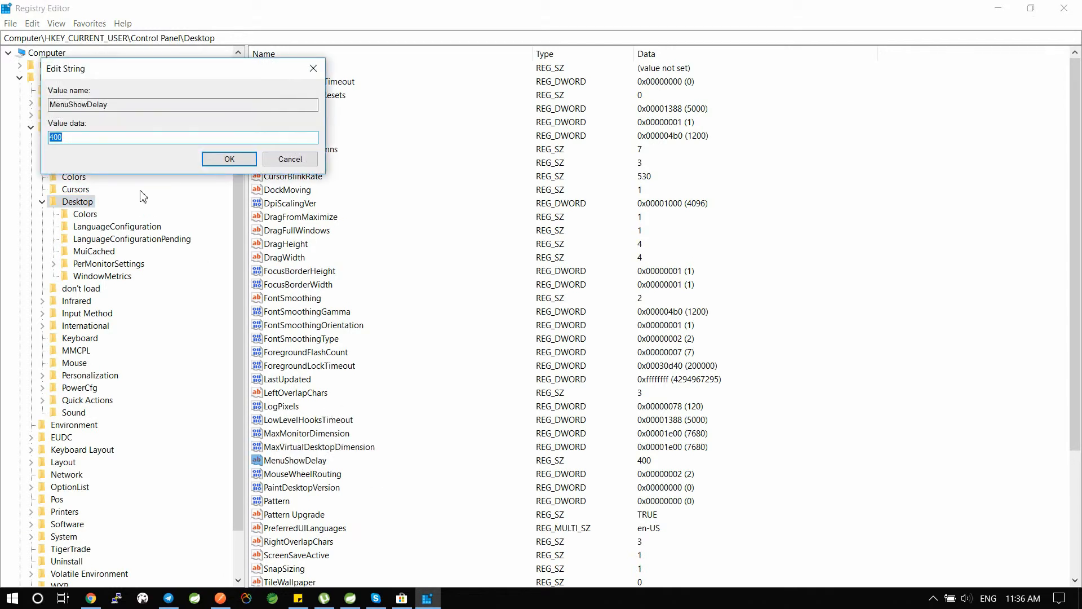
text(10)
click(225, 159)
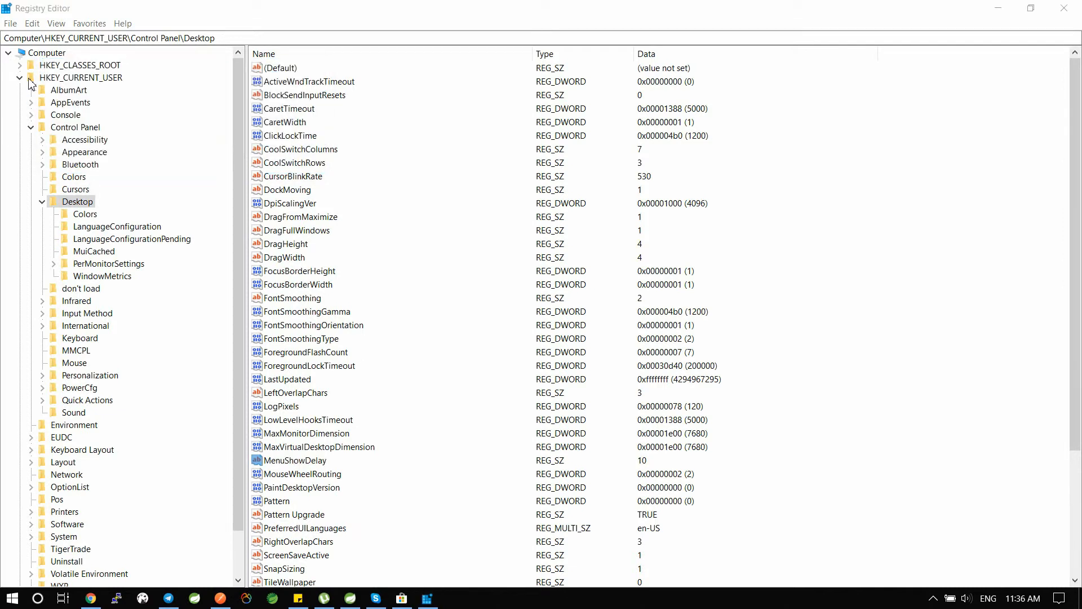
Collapse HKEY_CURRENT_USER and open the HKEY_LOCAL_MACHINE\SOFTWARE\Microsoft key.
double_click(29, 79)
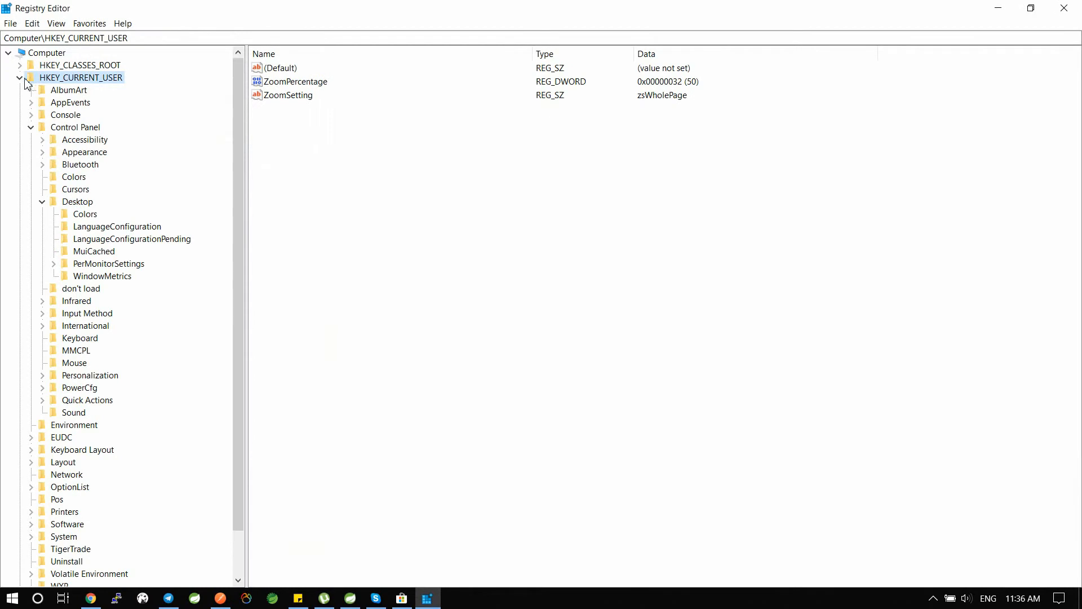
double_click(77, 91)
double_click(66, 138)
double_click(65, 178)
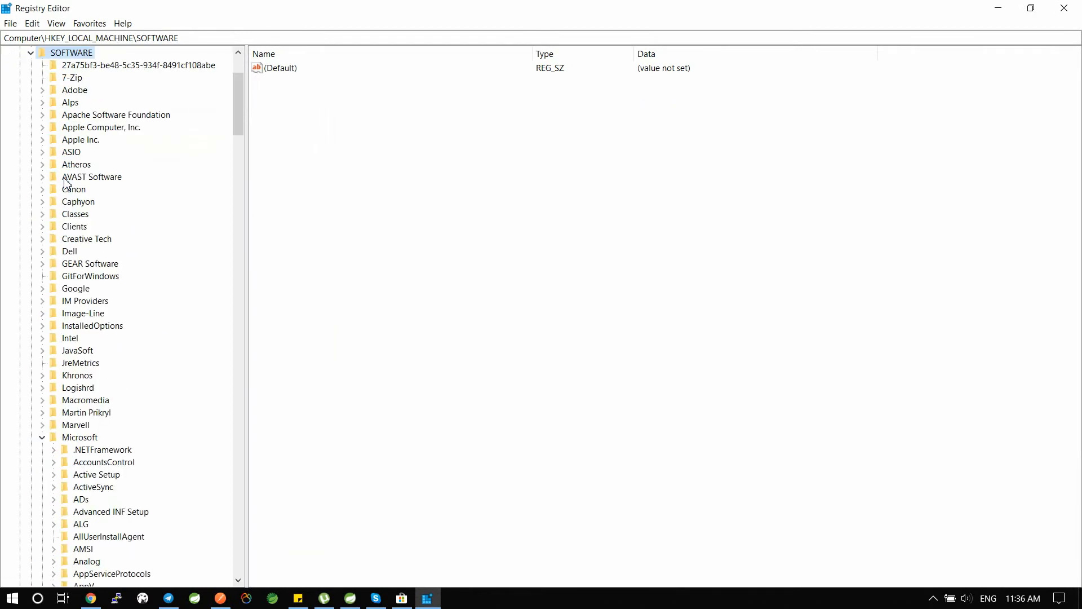
click(84, 437)
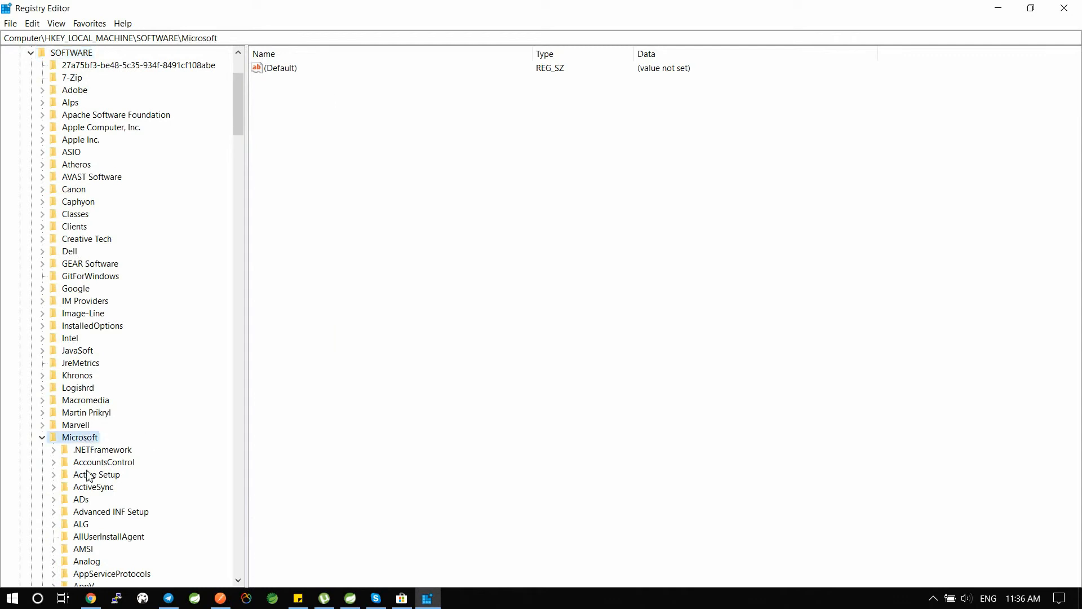
Find the Windows NT key under SOFTWARE\Microsoft and expand it.
scroll(85, 474, down, 8)
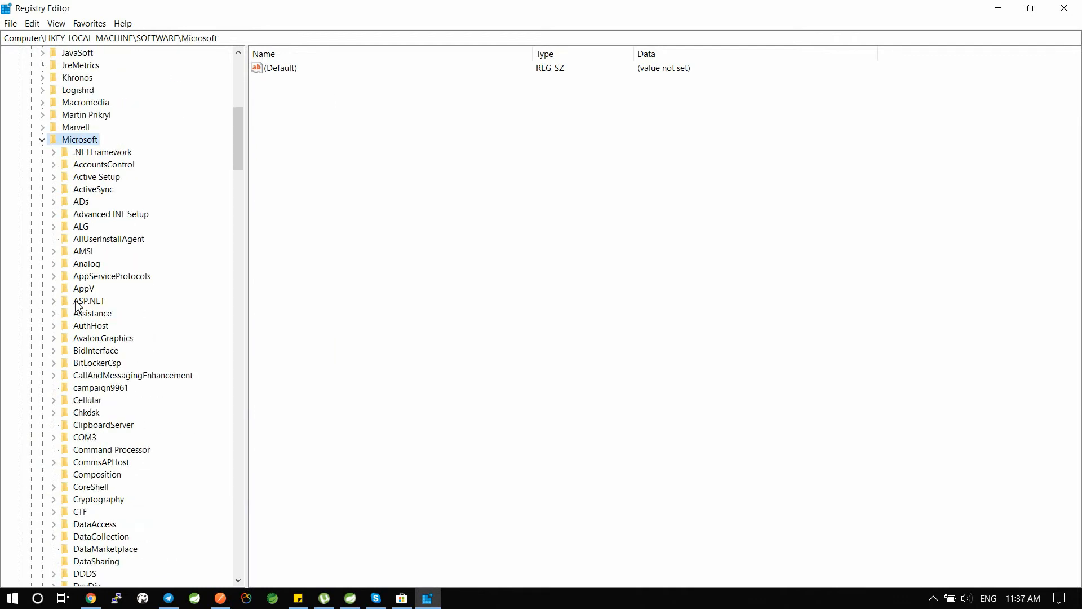
scroll(134, 451, down, 13)
scroll(136, 465, down, 20)
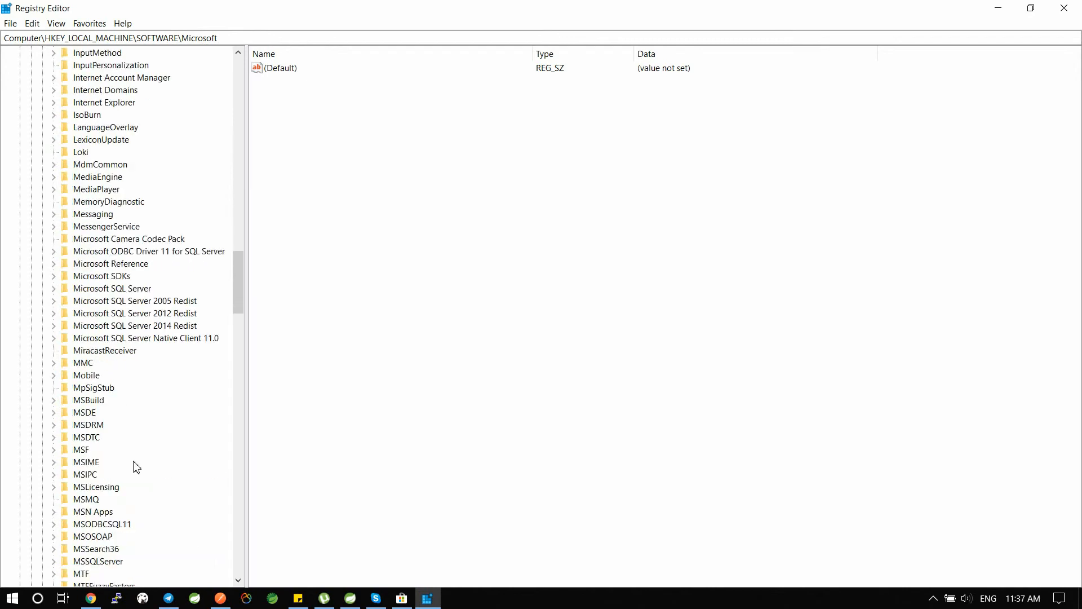
scroll(137, 467, down, 6)
click(54, 438)
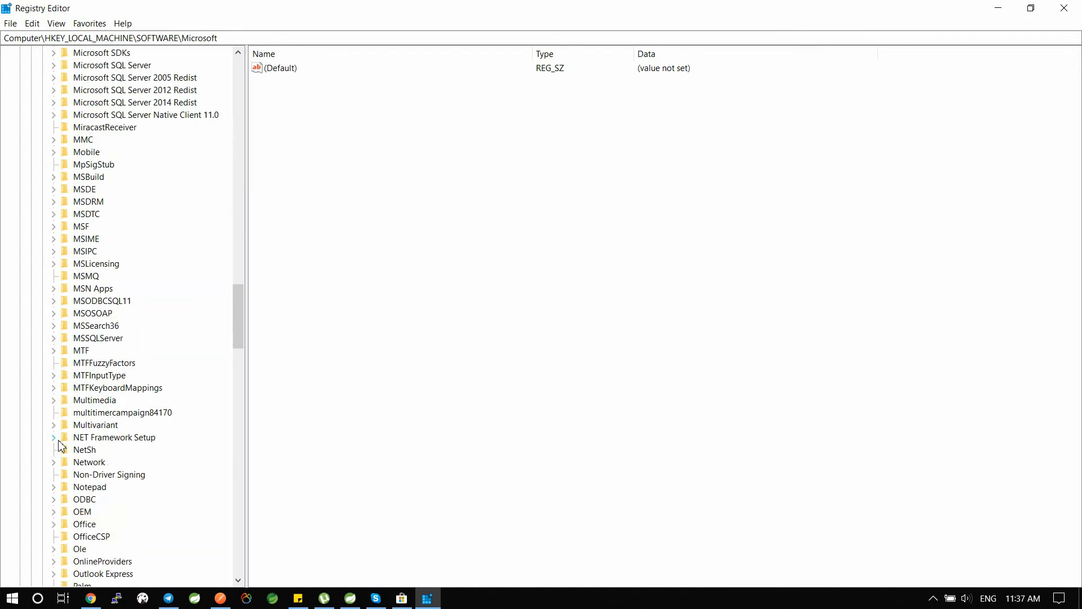
key(w)
key(w)
key(w)
key(w)
key(w)
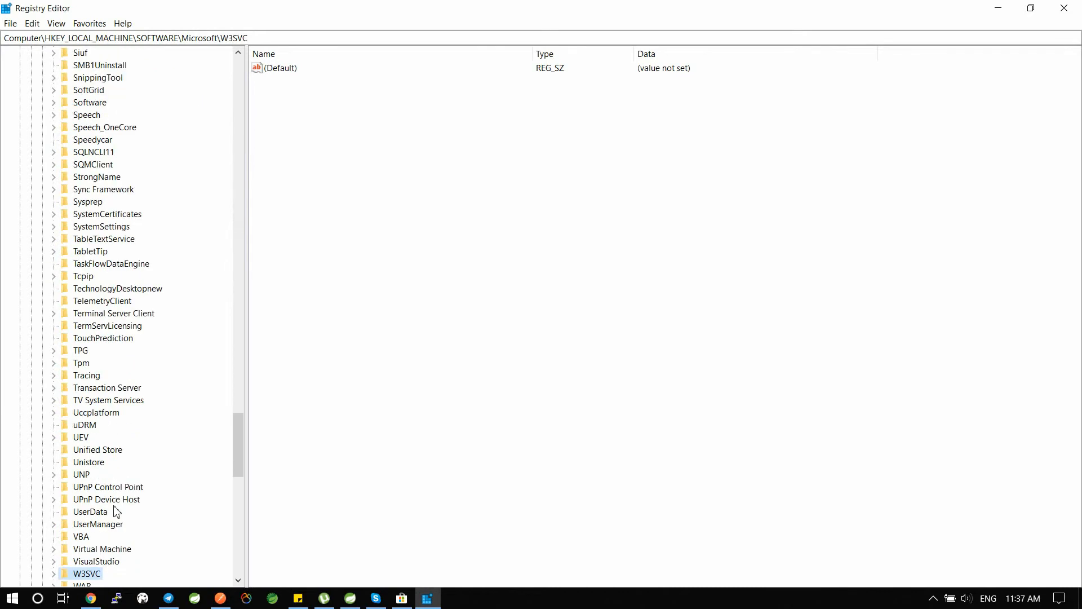
key(w)
key(w)
key(w)
key(w)
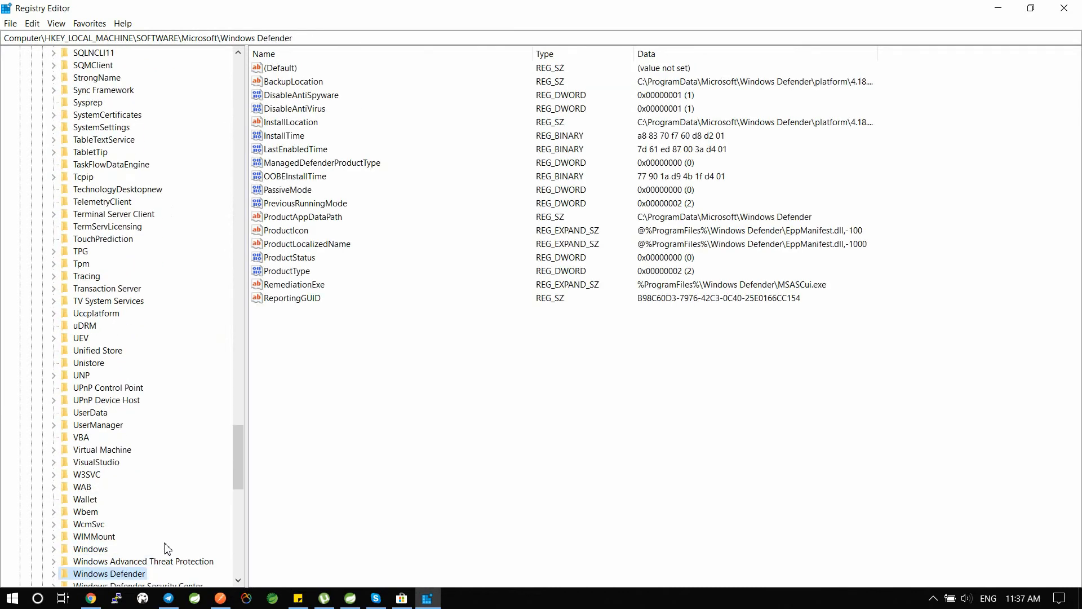
key(w)
key(w)
key(w)
key(w)
key(w)
key(w)
key(w)
key(w)
key(w)
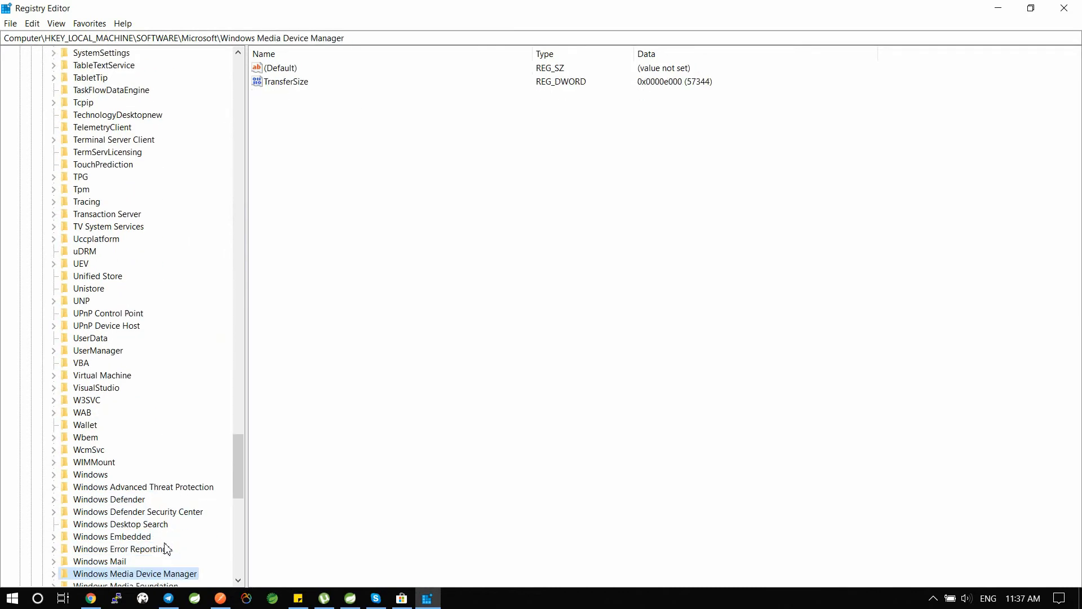
key(w)
key(w)
key(w)
double_click(105, 549)
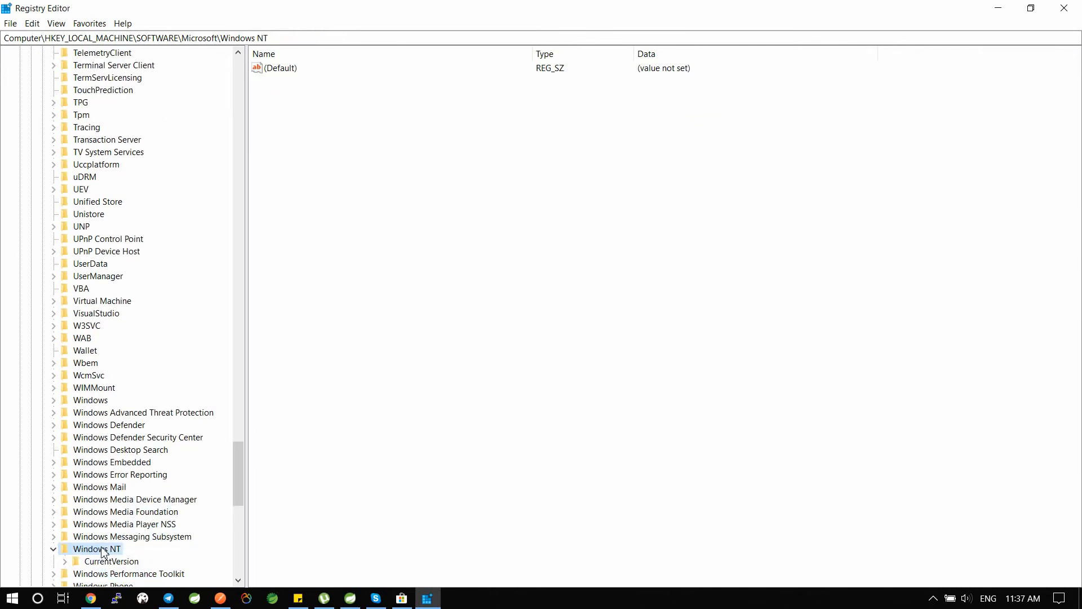
Expand the CurrentVersion key under Windows NT and keep it selected.
scroll(106, 568, down, 3)
double_click(96, 451)
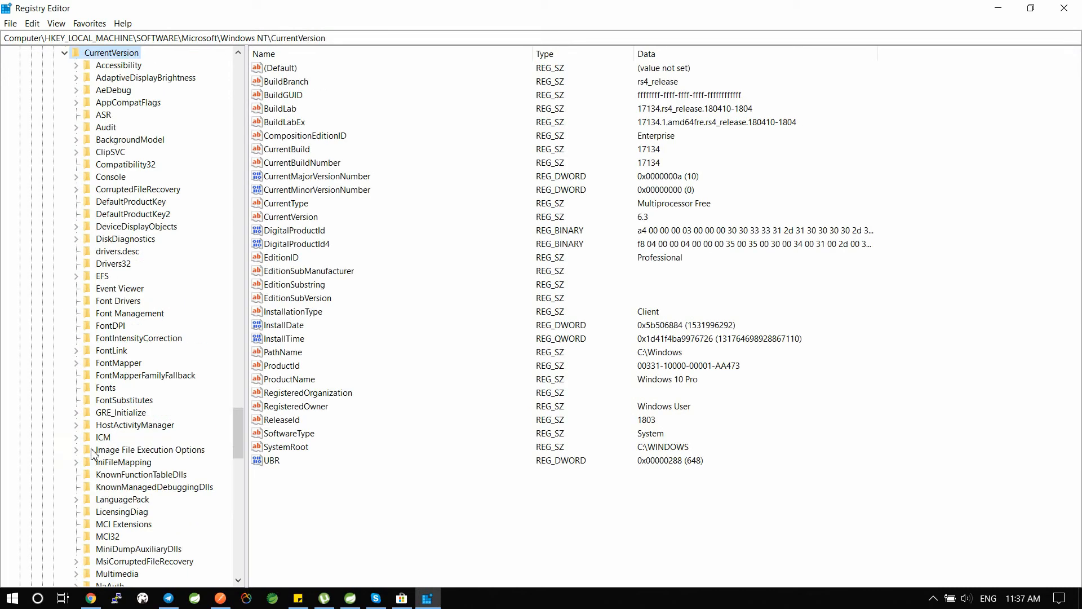
scroll(84, 338, up, 6)
click(88, 264)
click(110, 278)
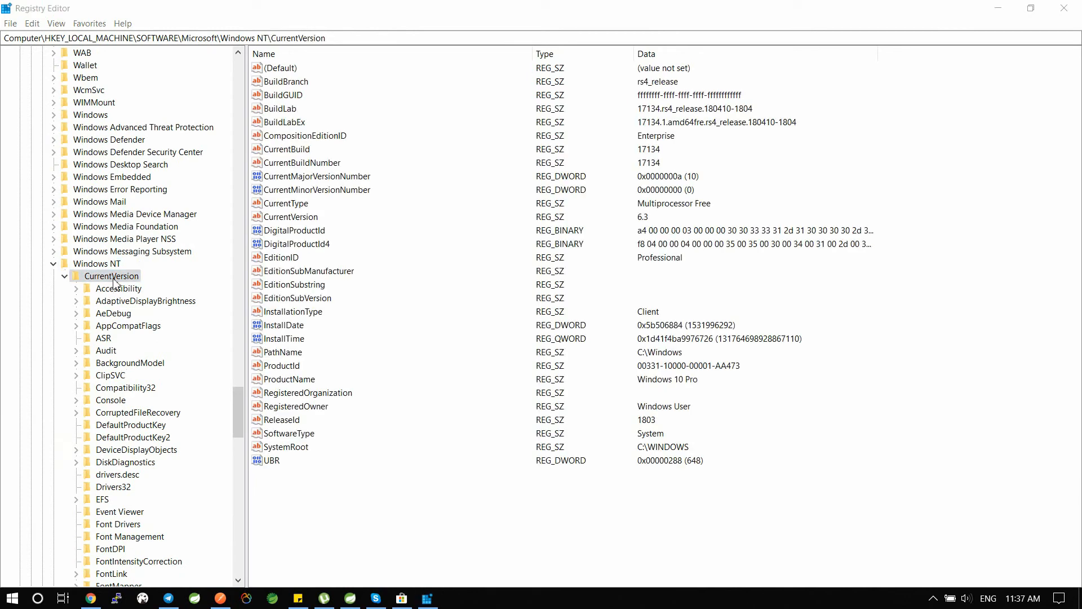
Find the Multimedia key under CurrentVersion and expand it and its SystemProfile subkey.
click(114, 278)
key(m)
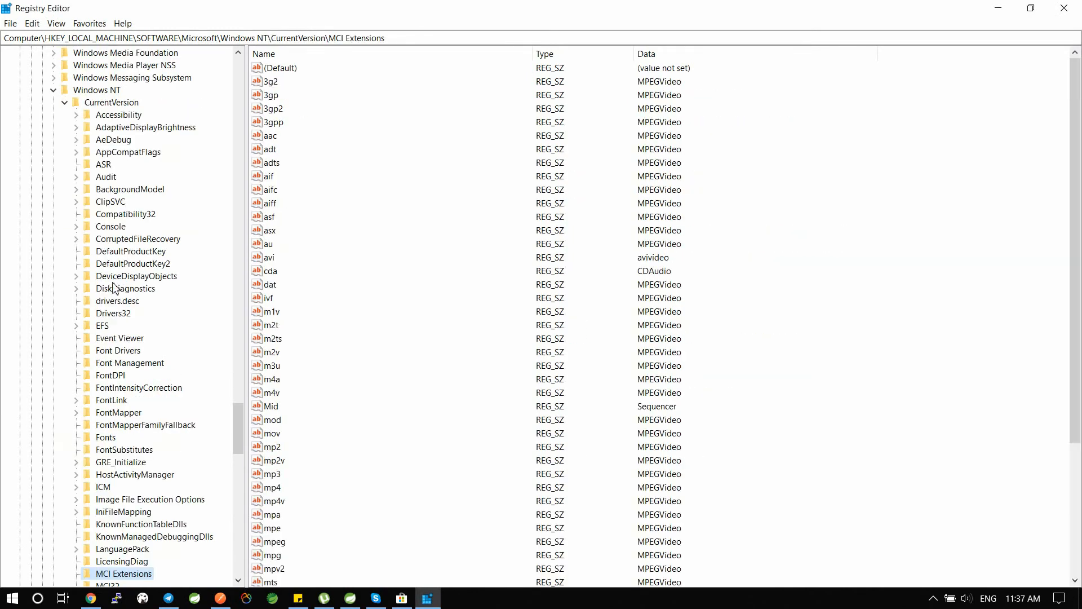
scroll(149, 495, down, 5)
click(118, 438)
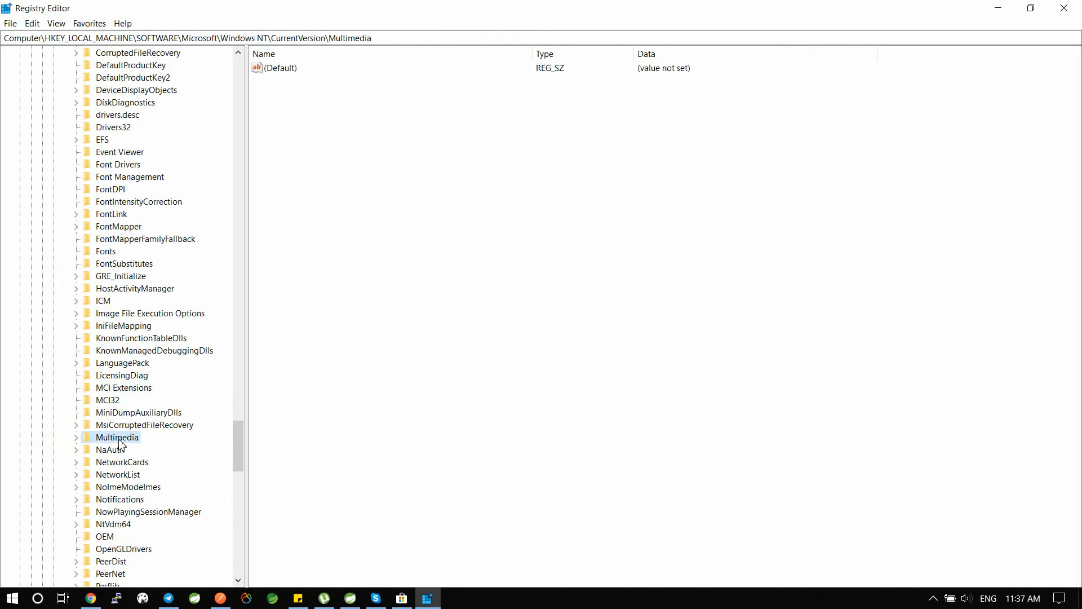
double_click(119, 443)
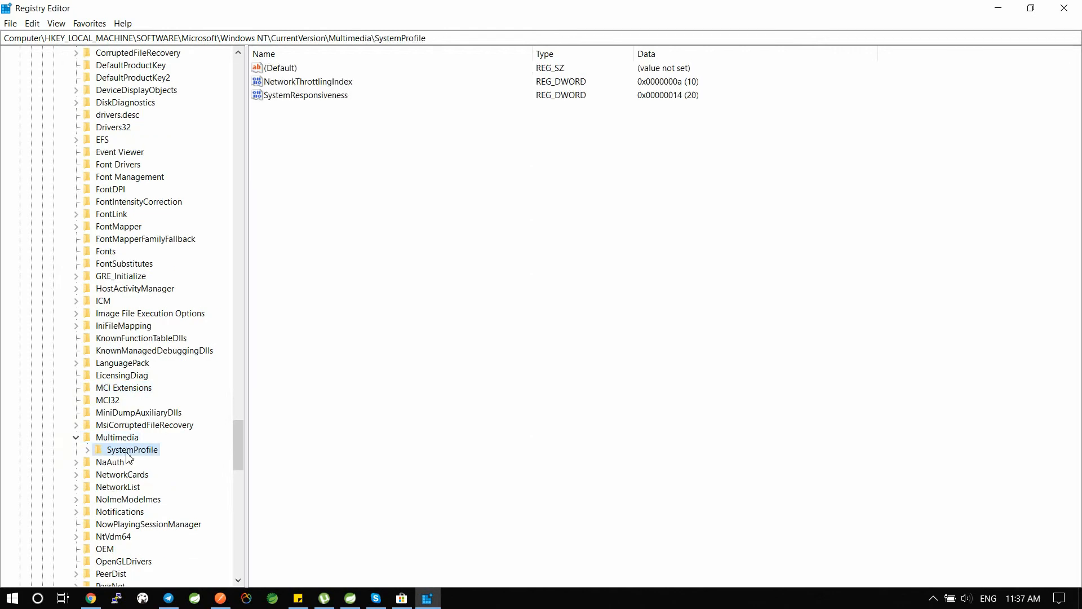
double_click(126, 451)
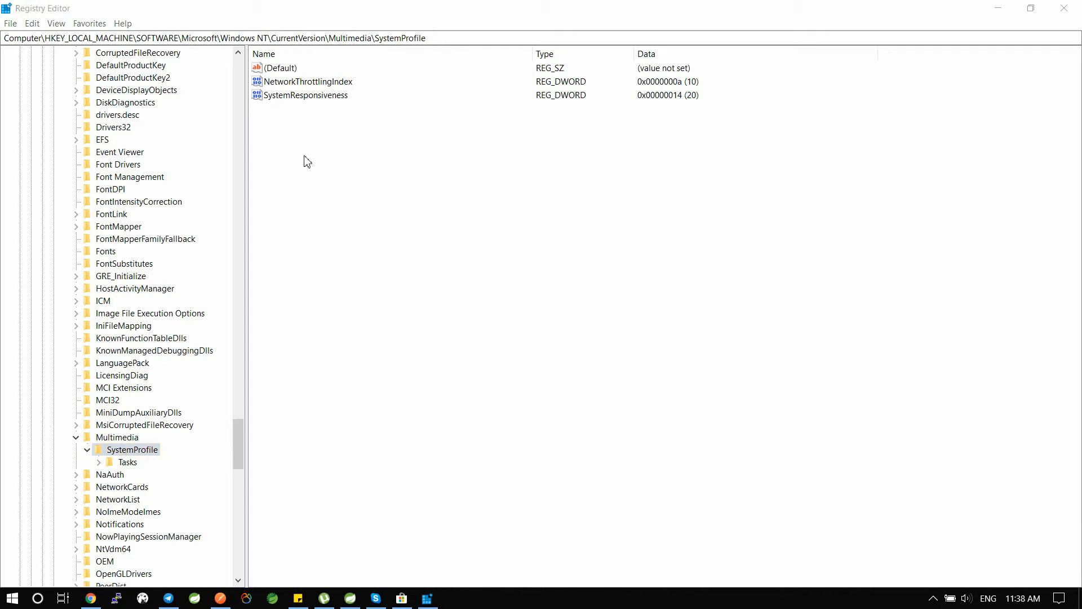
Set the SystemResponsiveness value of the SystemProfile key to 0.
double_click(292, 96)
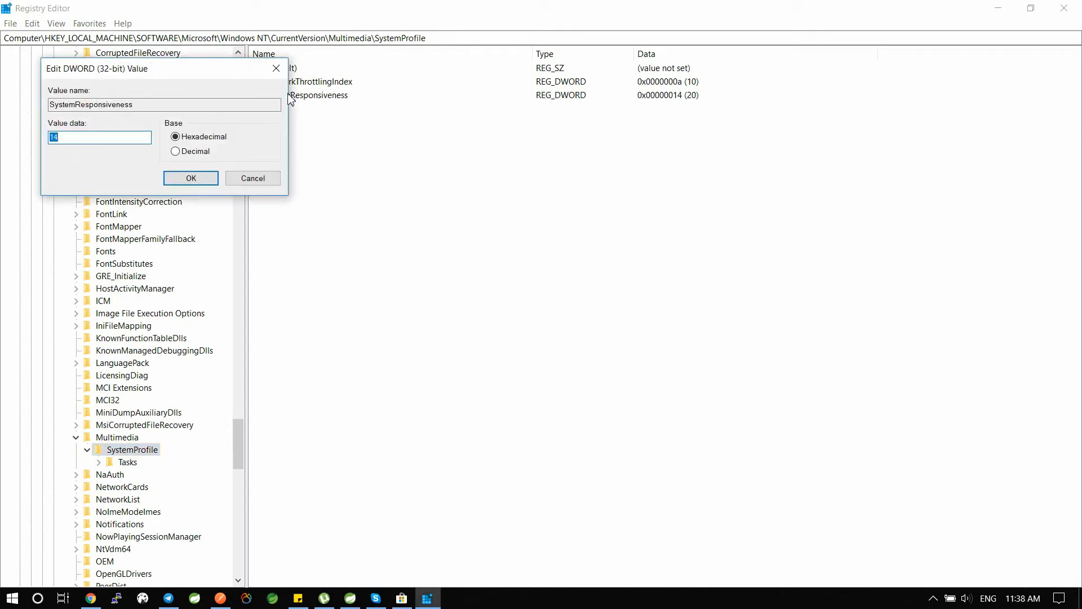
drag(121, 137, 3, 140)
click(194, 179)
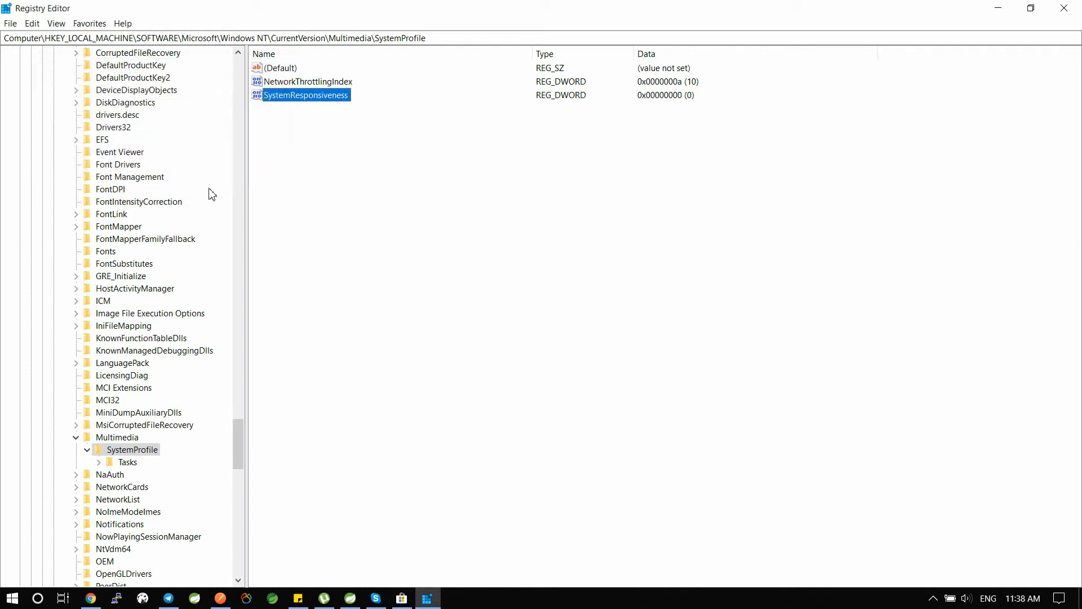
Open the Games key under SystemProfile\Tasks and set its GPU Priority value to 8 hexadecimal.
double_click(130, 464)
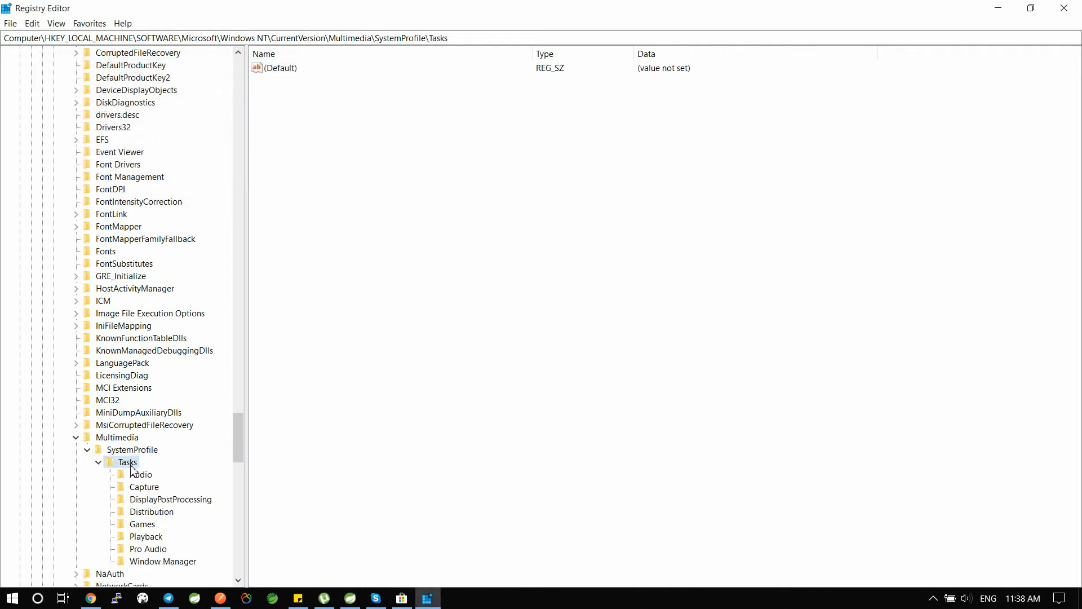
click(142, 525)
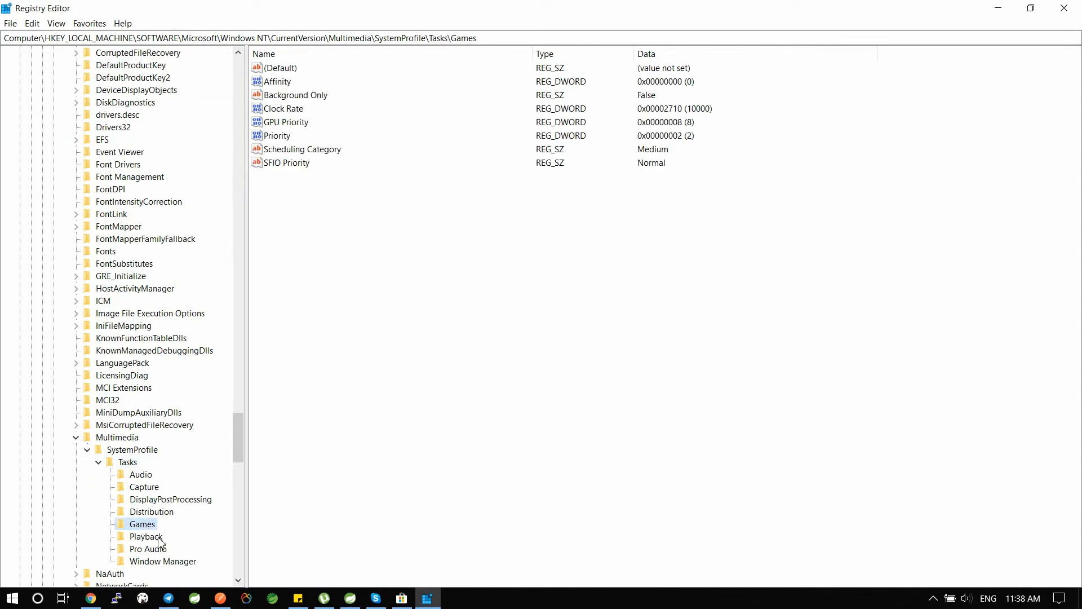
double_click(288, 123)
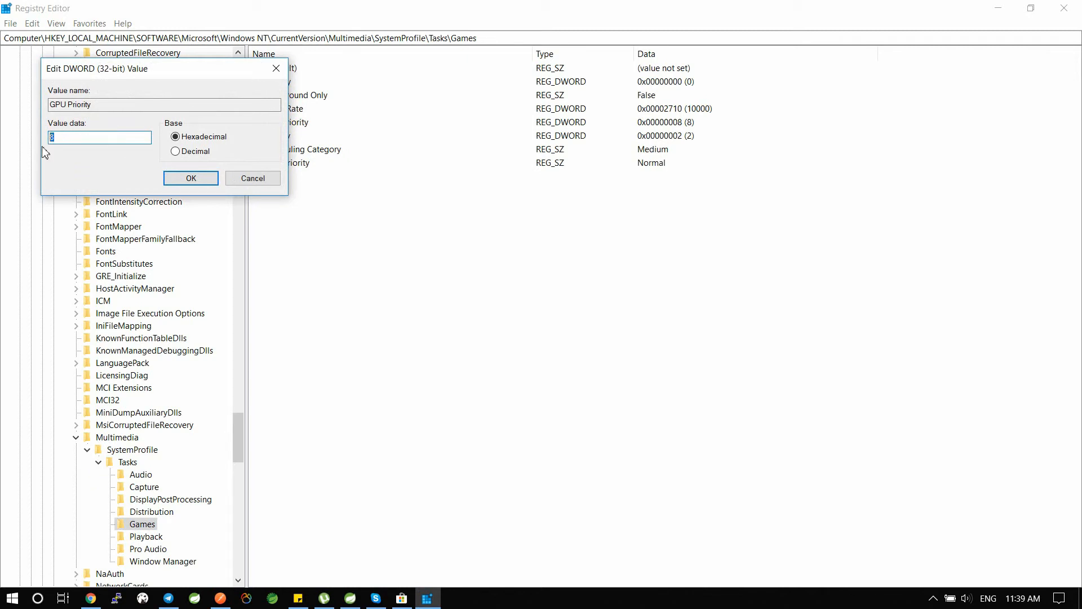
click(191, 178)
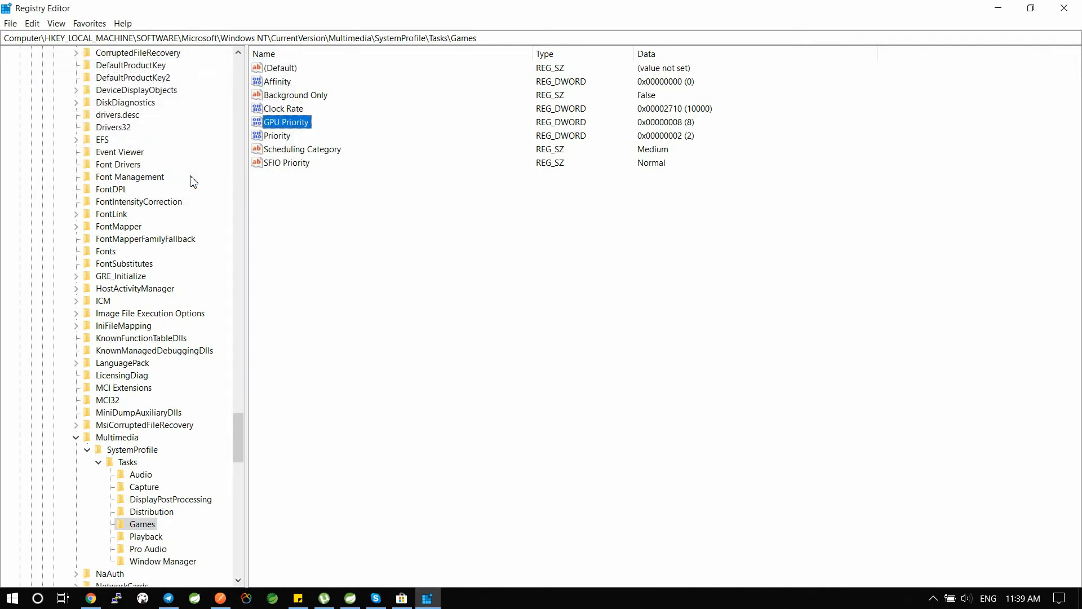
Set the Priority value of the Games key to 6 hexadecimal and close the Registry Editor.
double_click(278, 139)
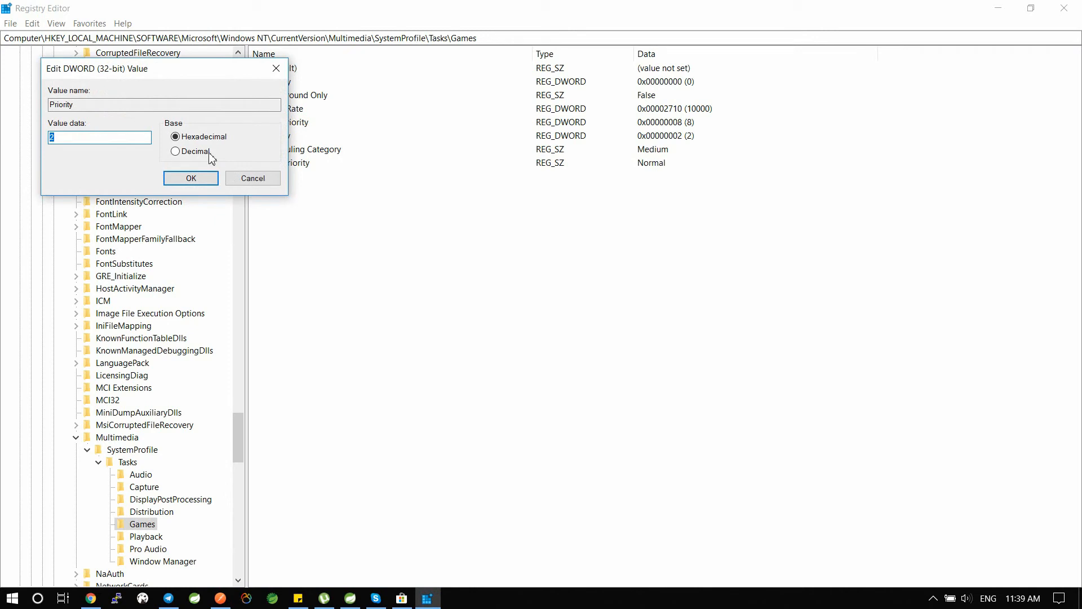
click(204, 139)
drag(86, 138, 3, 133)
click(182, 178)
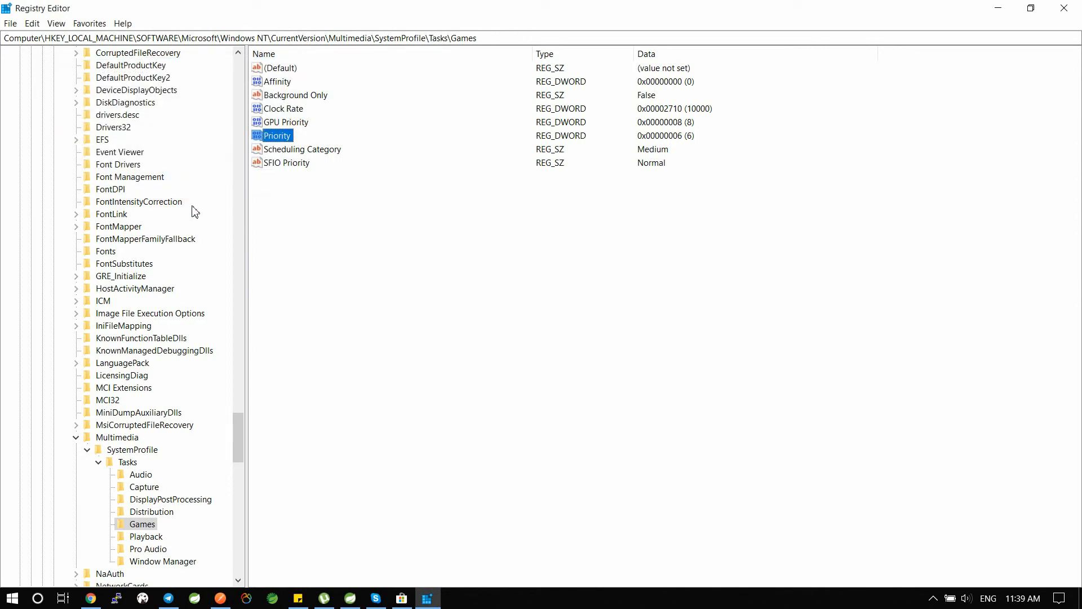
click(1065, 8)
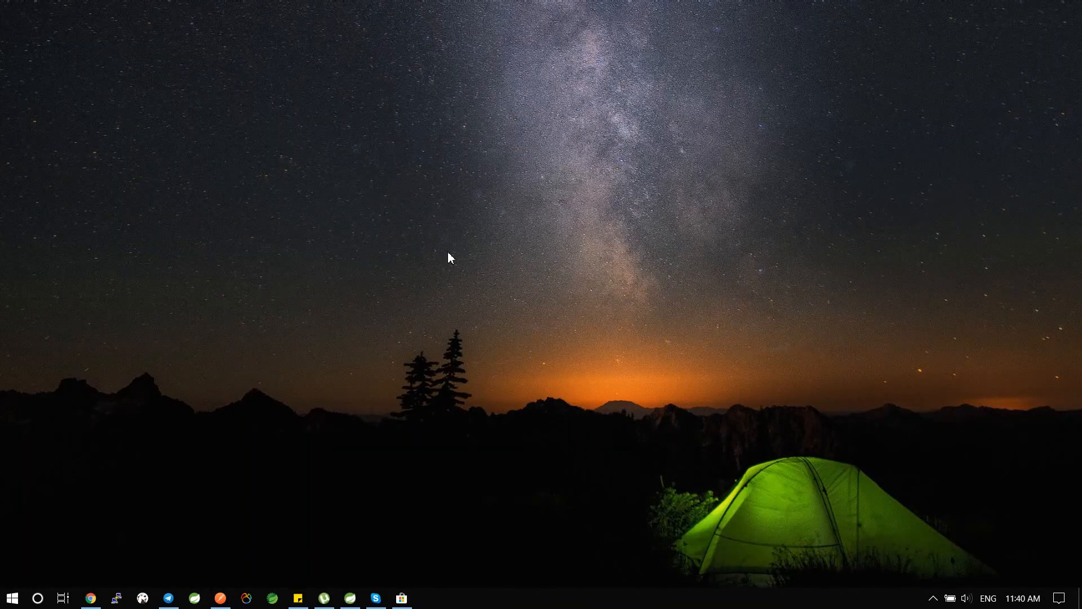
Launch System Configuration by running msconfig from the Run dialog.
right_click(12, 598)
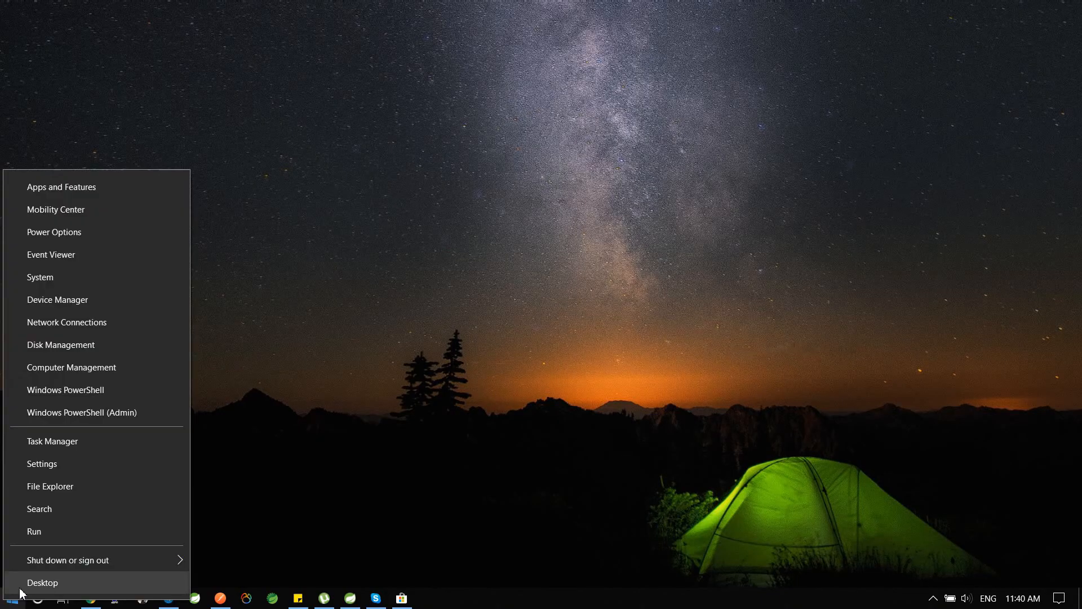
click(73, 529)
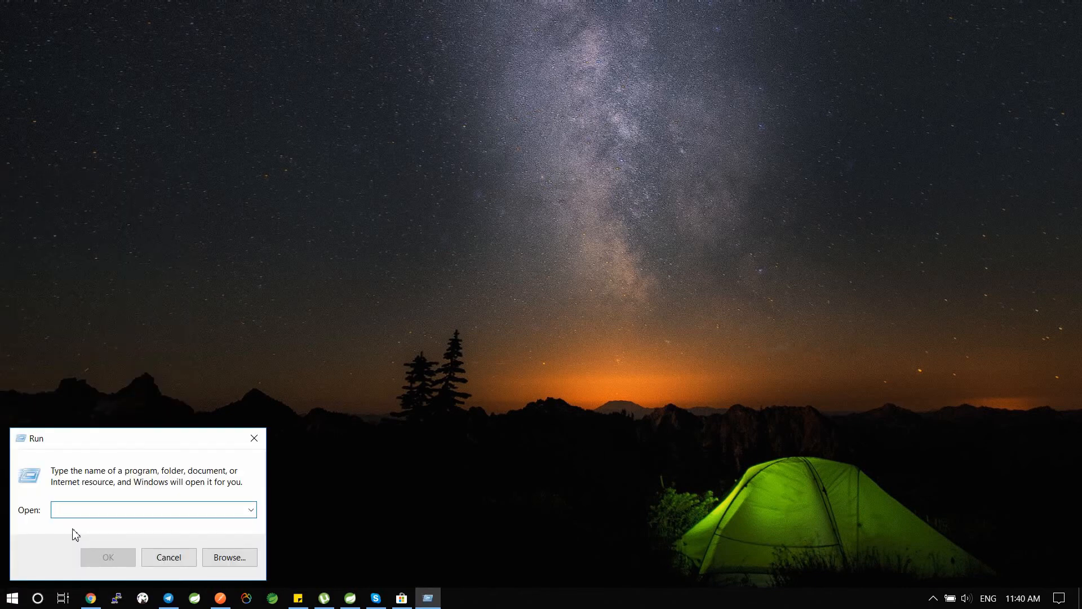
text(msconfig)
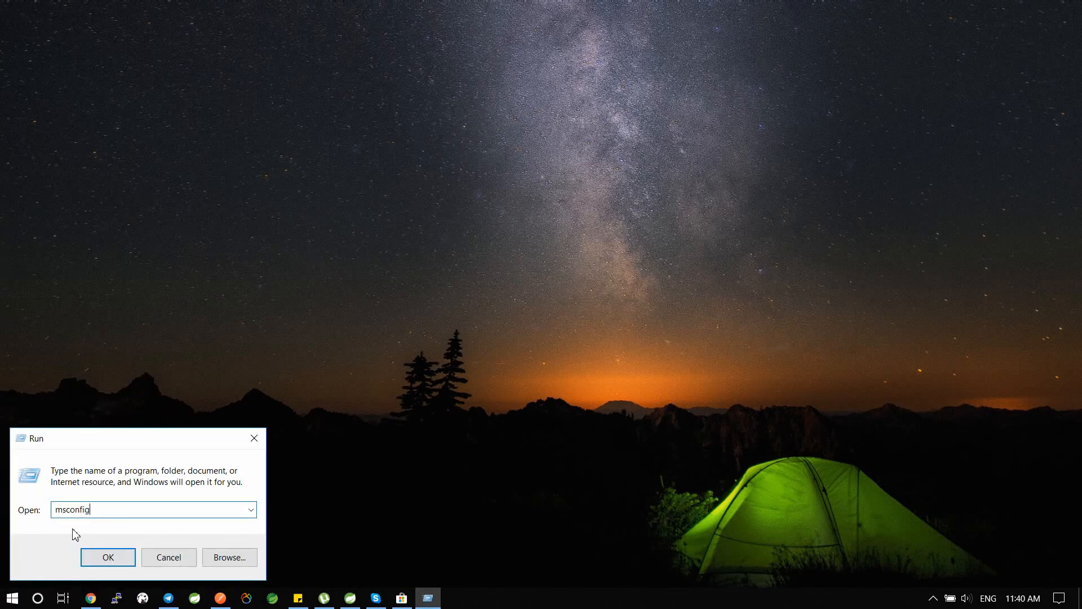
key(Return)
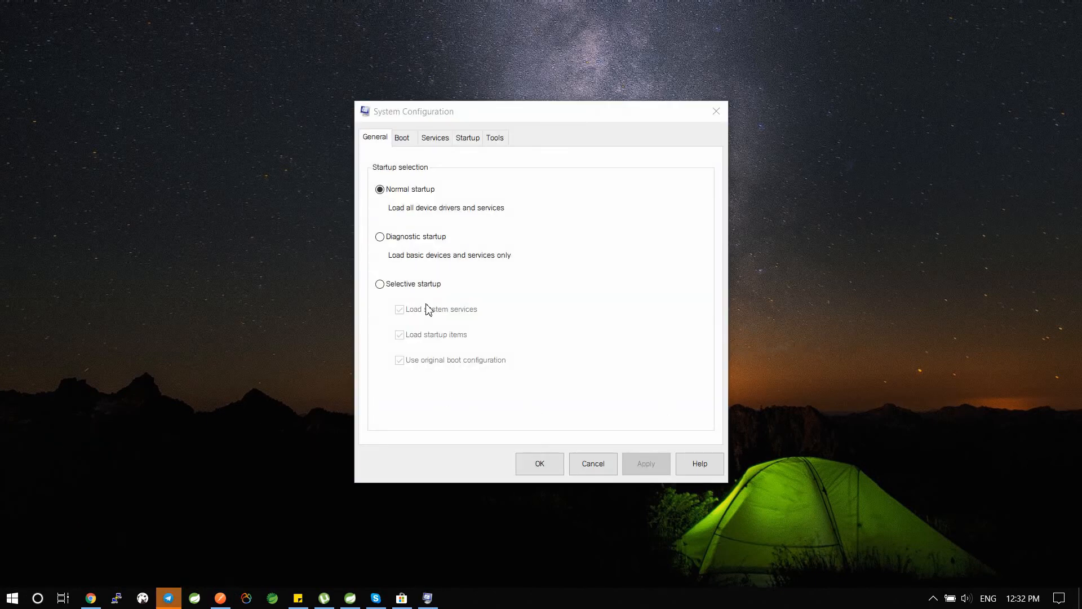
Look through the list of services and hide all Microsoft services.
click(435, 137)
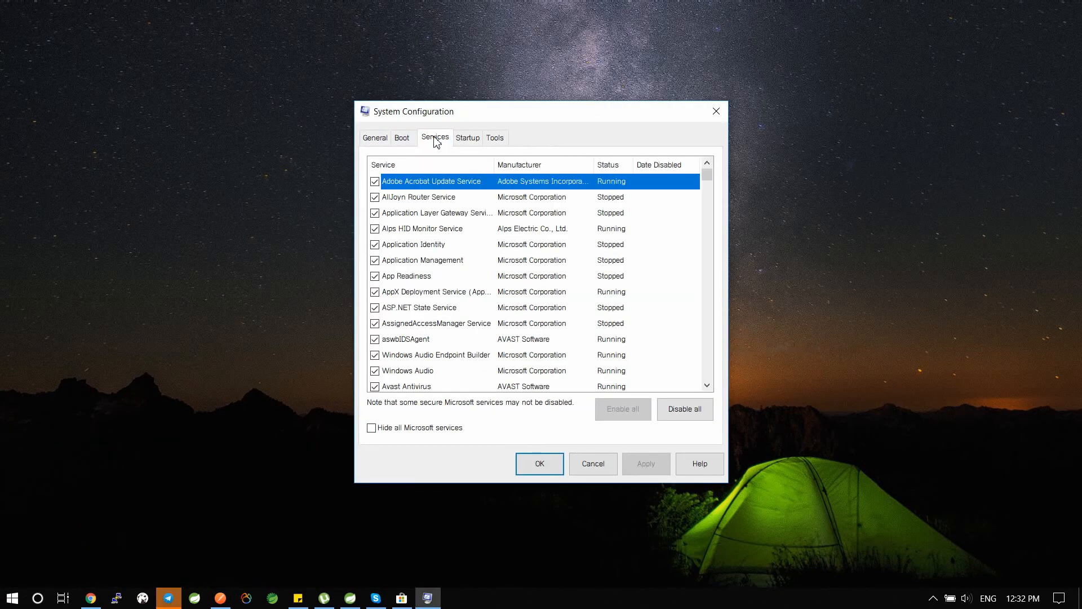
drag(568, 117, 540, 80)
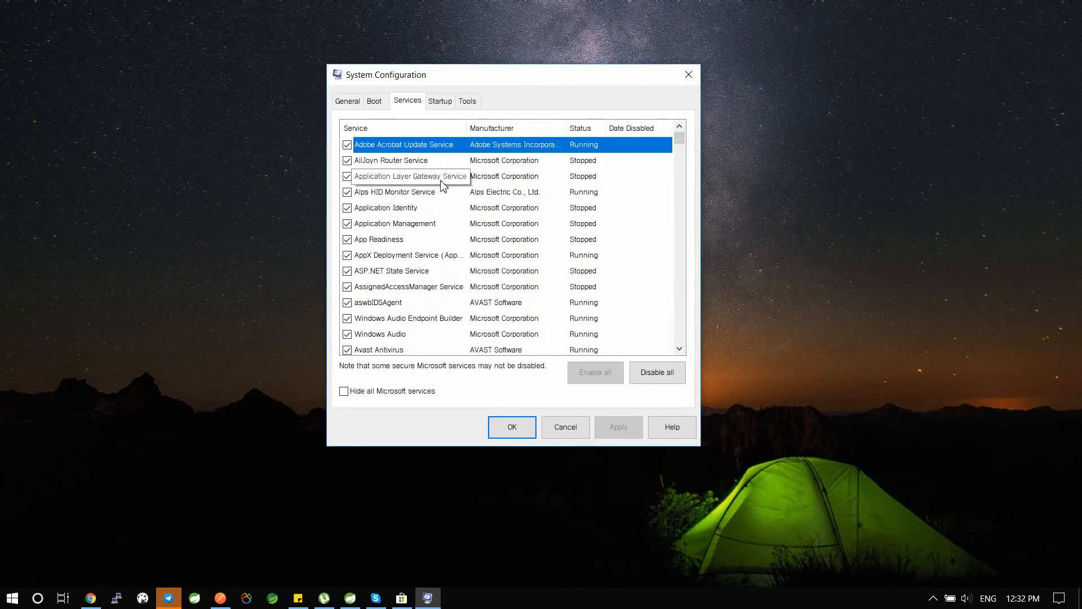
scroll(448, 191, down, 12)
scroll(465, 263, down, 20)
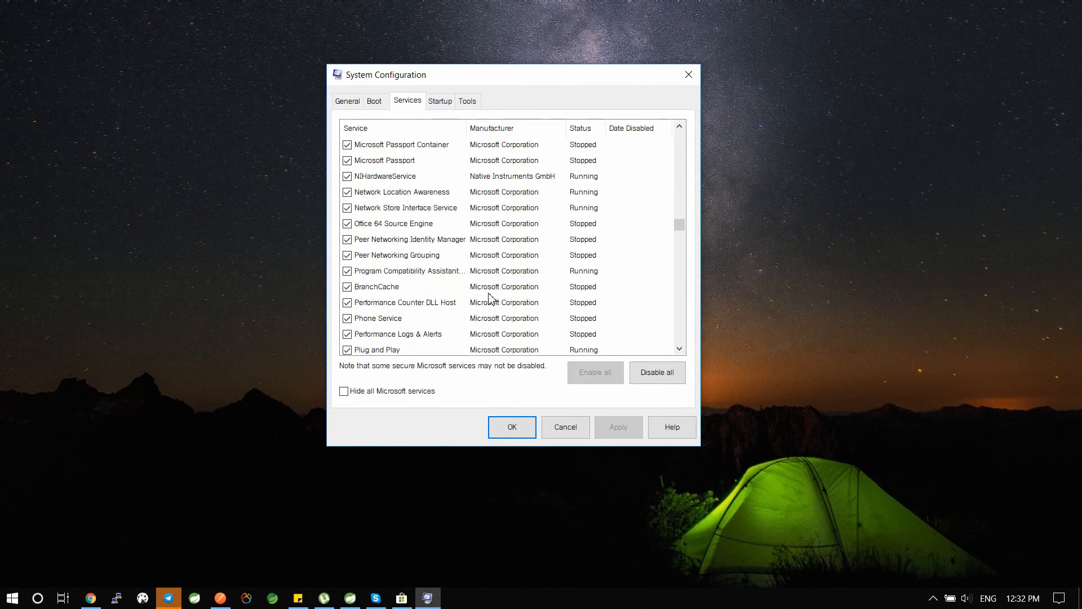
scroll(498, 308, down, 15)
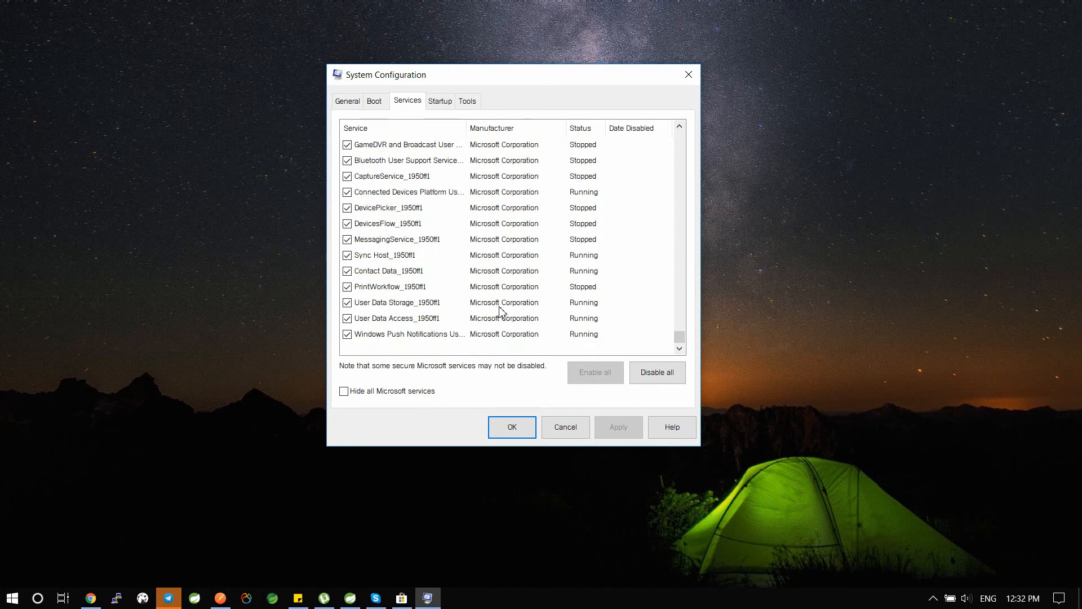
click(344, 392)
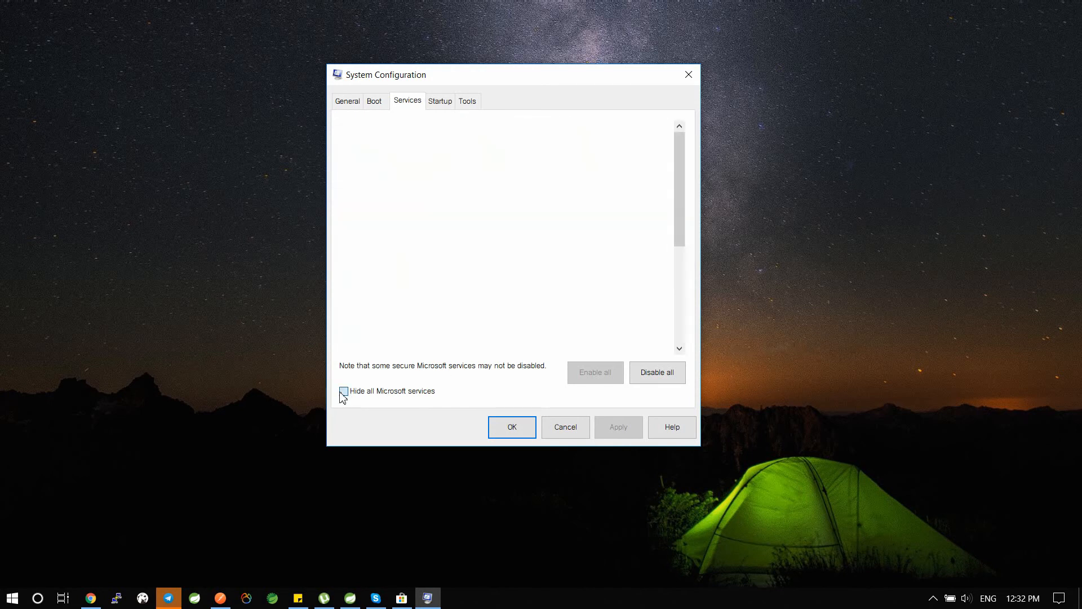
Disable all of the remaining non-Microsoft services, accept the configuration and exit without restarting.
click(347, 145)
click(347, 160)
scroll(414, 276, down, 8)
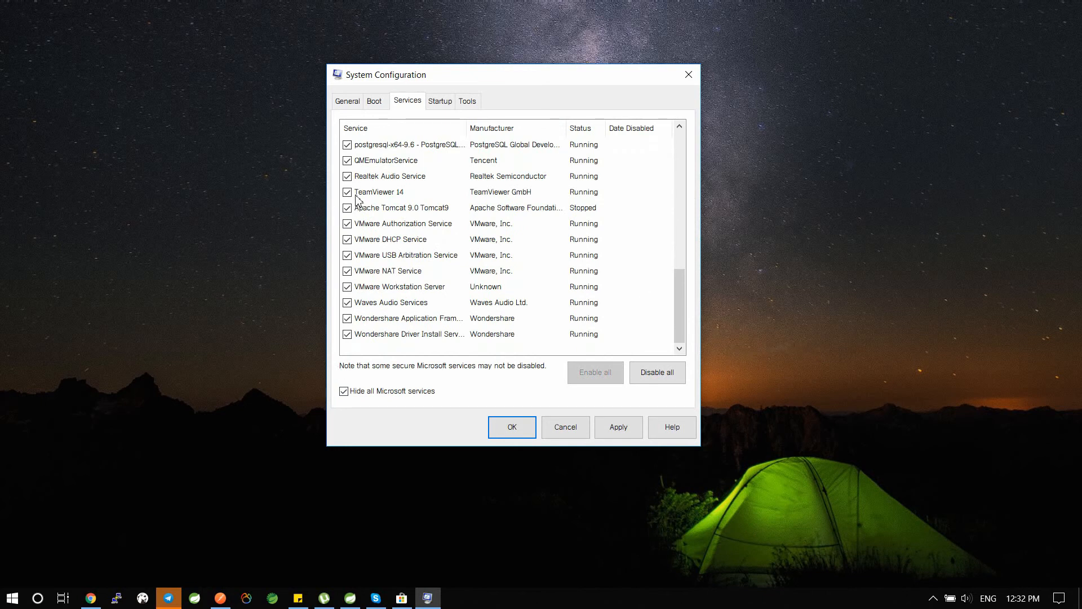
scroll(372, 215, up, 8)
scroll(364, 282, down, 3)
scroll(357, 269, down, 5)
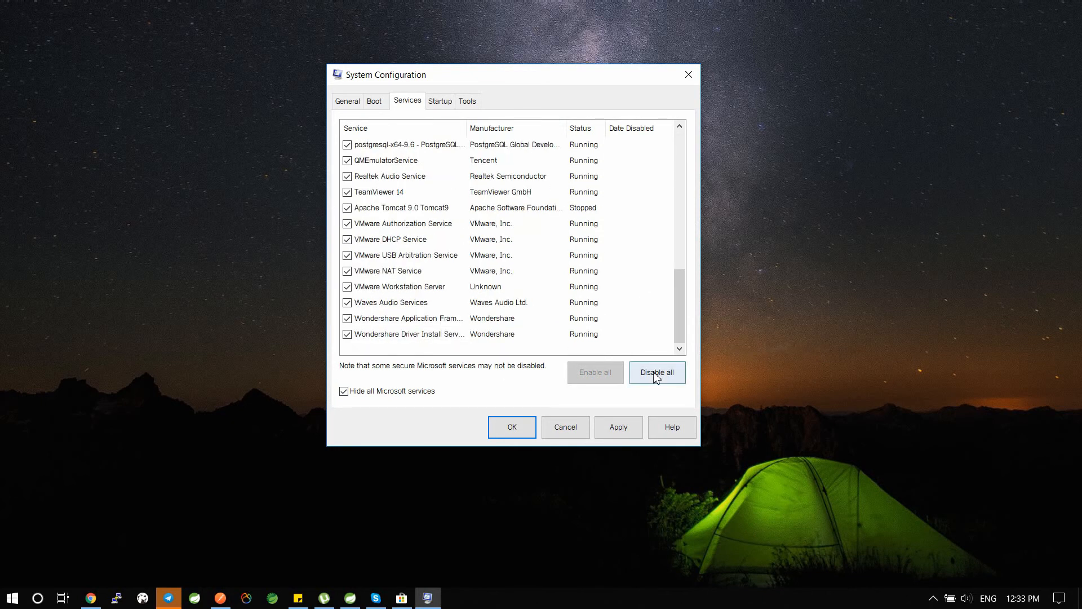
click(657, 374)
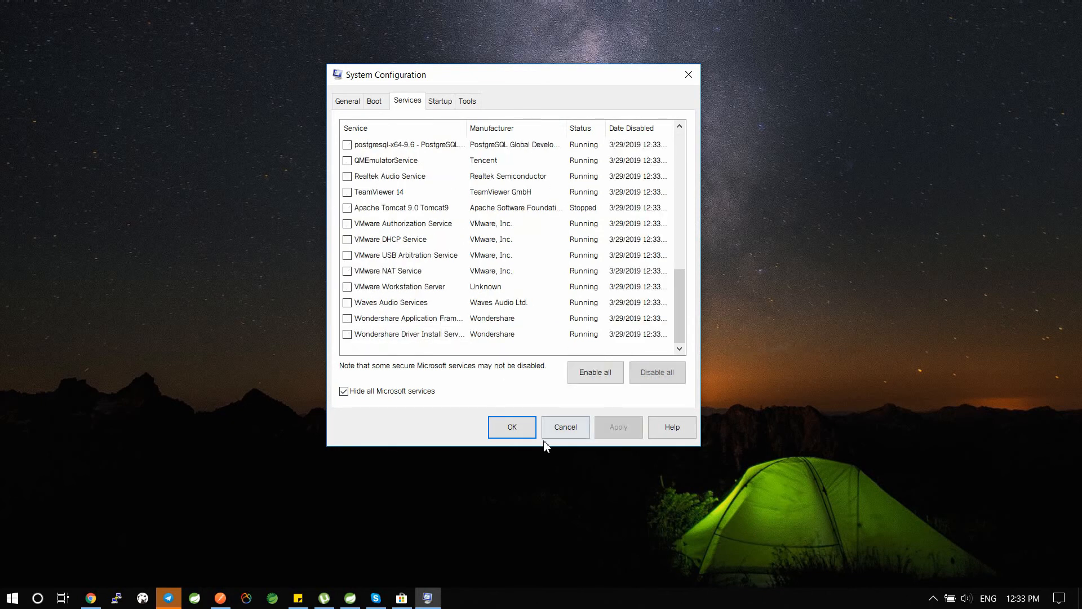
click(512, 428)
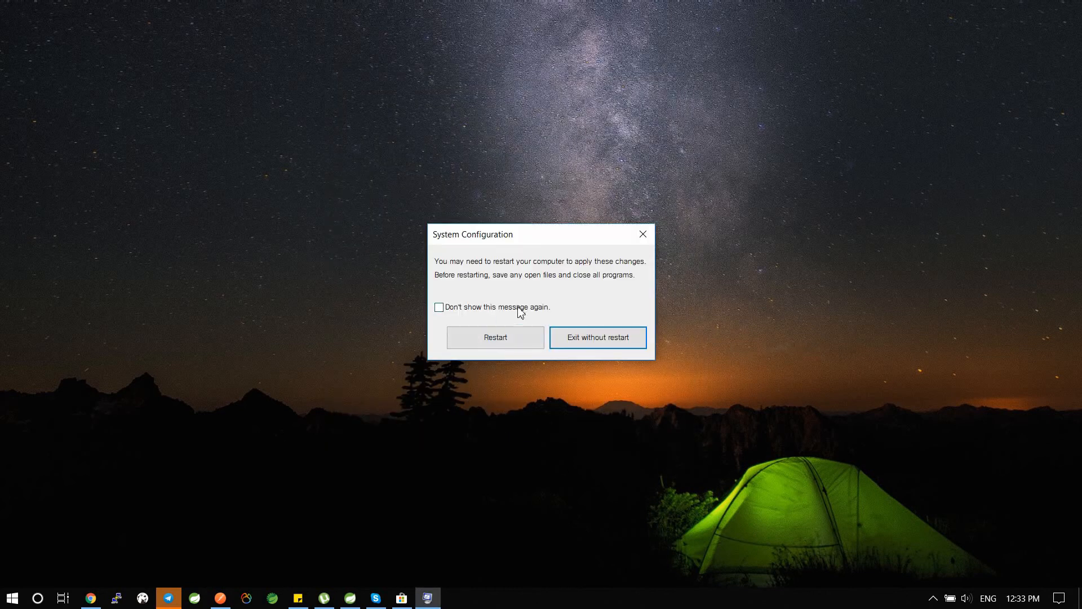
click(583, 339)
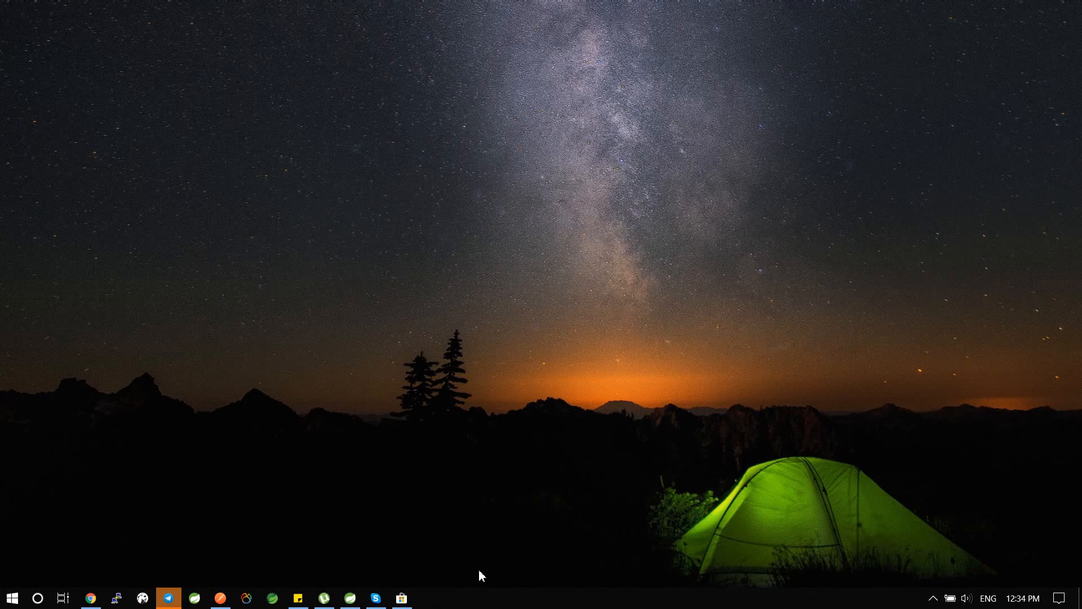
Search for This PC, open its properties and bring up the Performance Options in the advanced system settings.
click(12, 597)
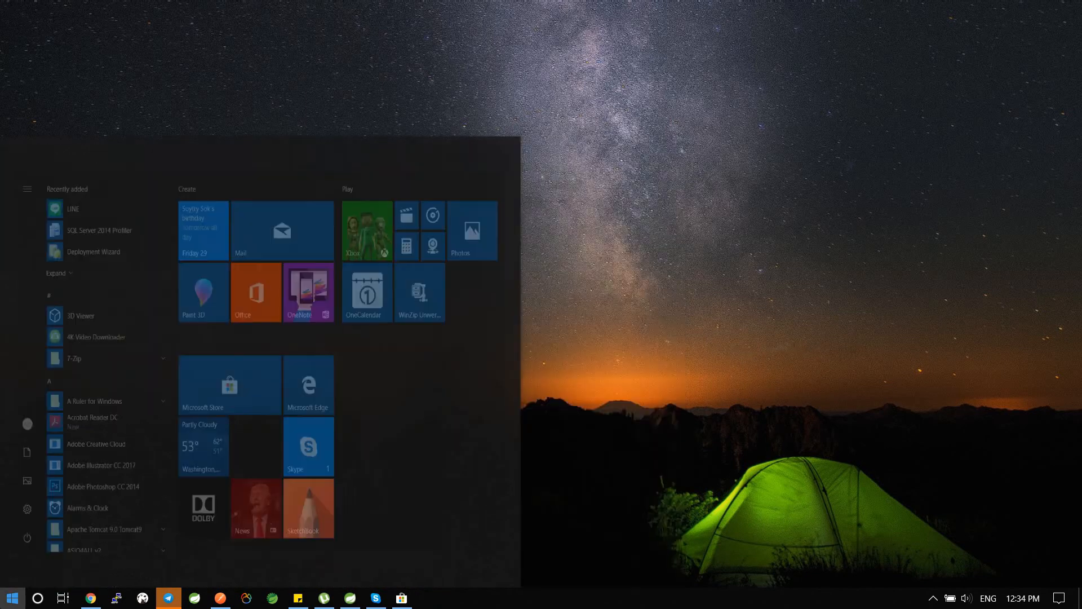
text(this)
right_click(131, 224)
click(125, 332)
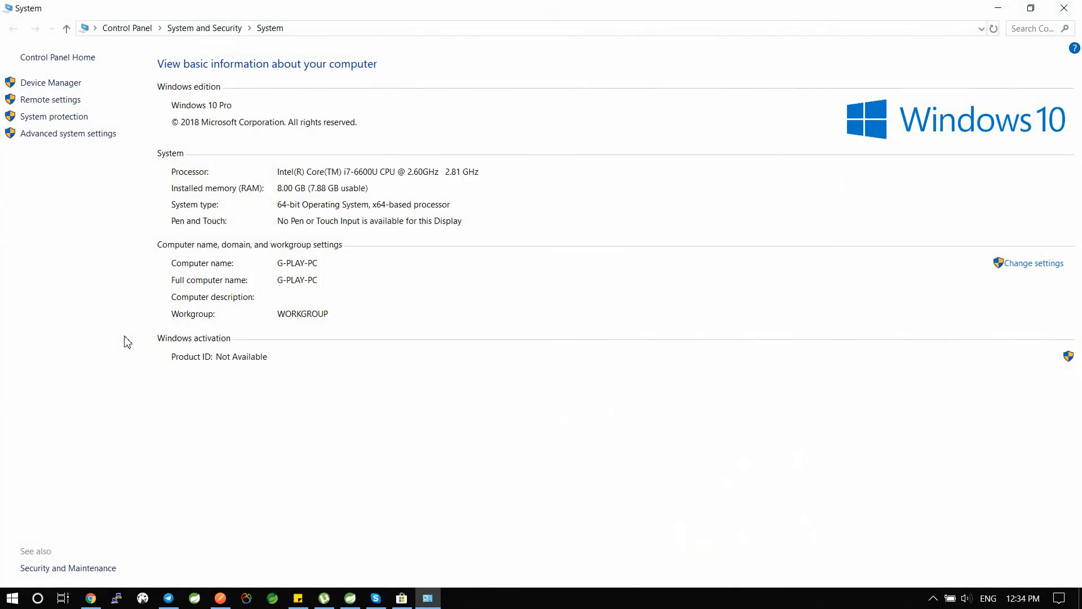
click(81, 134)
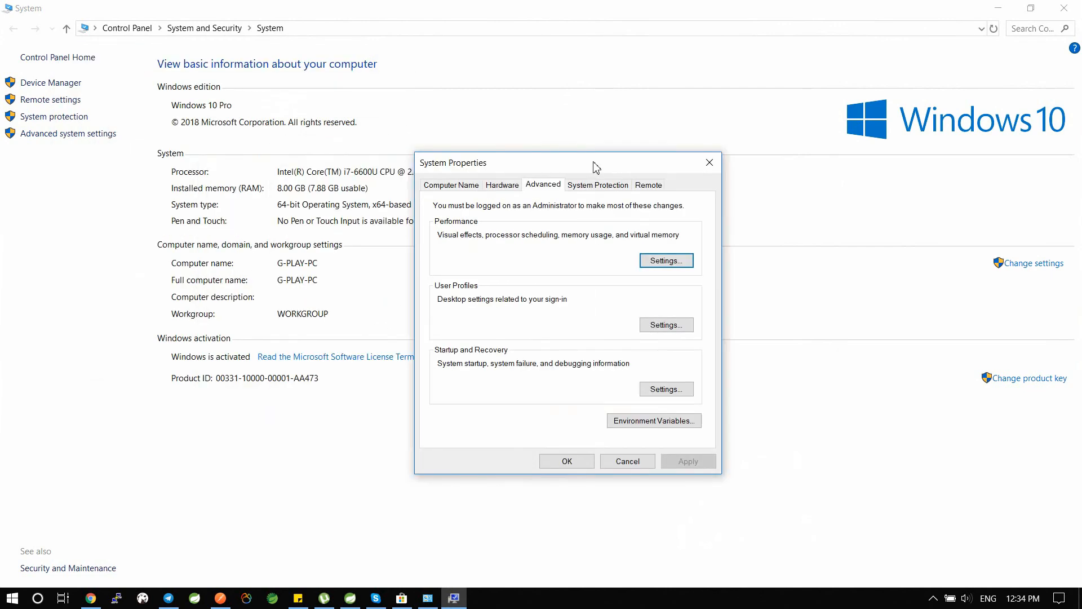
drag(596, 167, 519, 152)
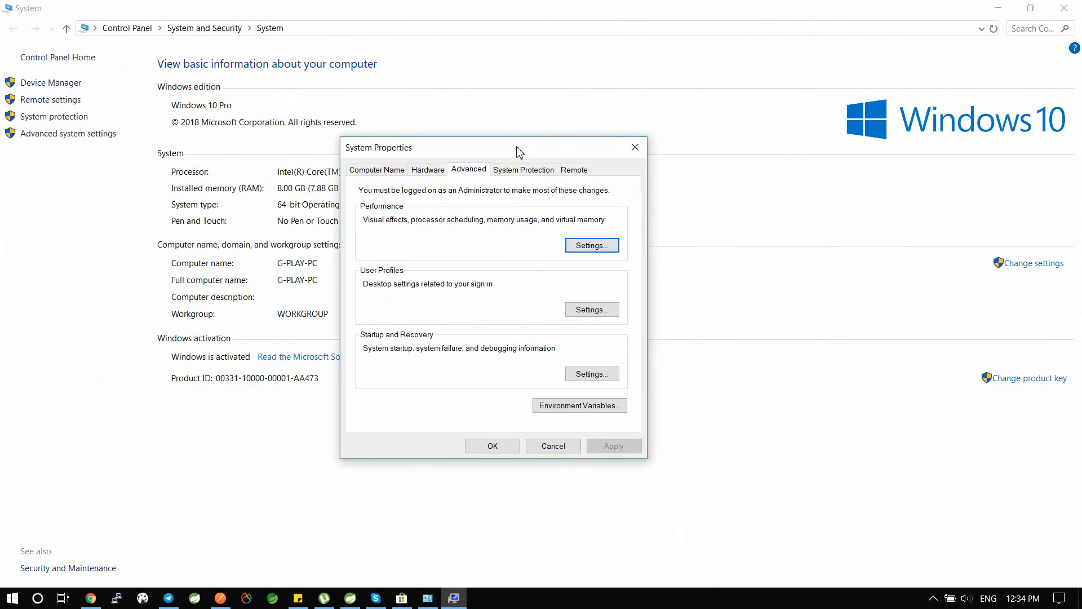
click(592, 245)
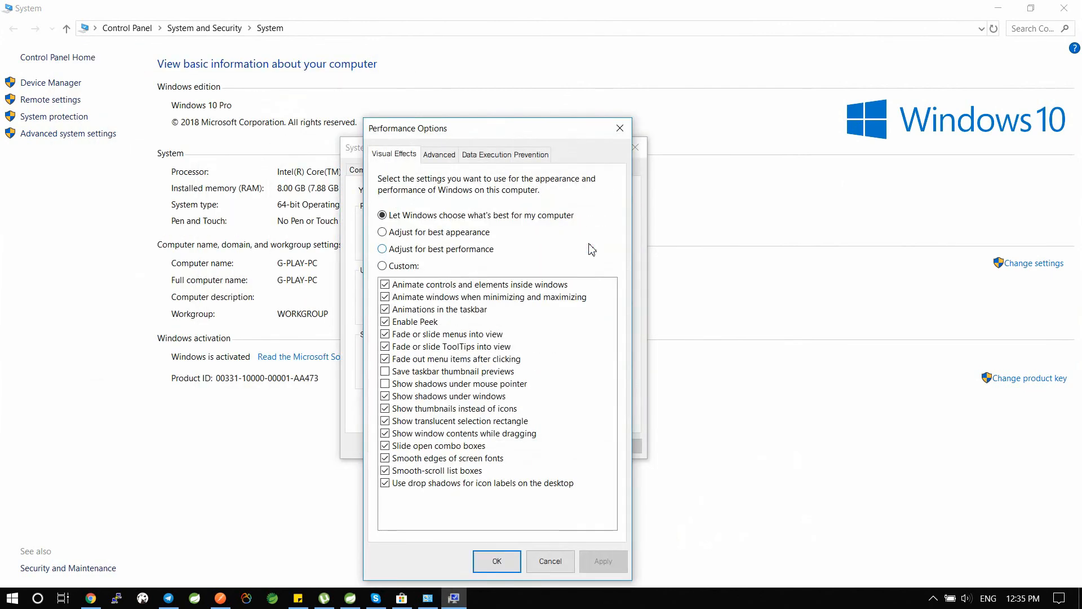
Turn off all visual effects except smooth edges of screen fonts and shadows under the mouse pointer, and accept the settings.
click(385, 284)
click(386, 346)
click(386, 360)
click(386, 372)
click(385, 409)
click(385, 446)
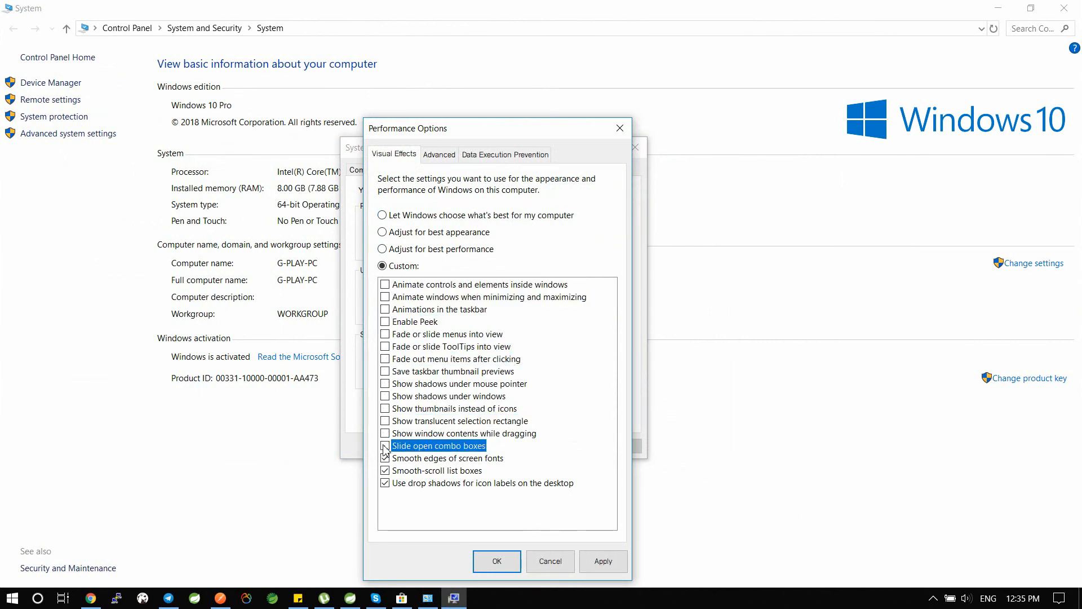
click(384, 484)
click(385, 471)
click(385, 385)
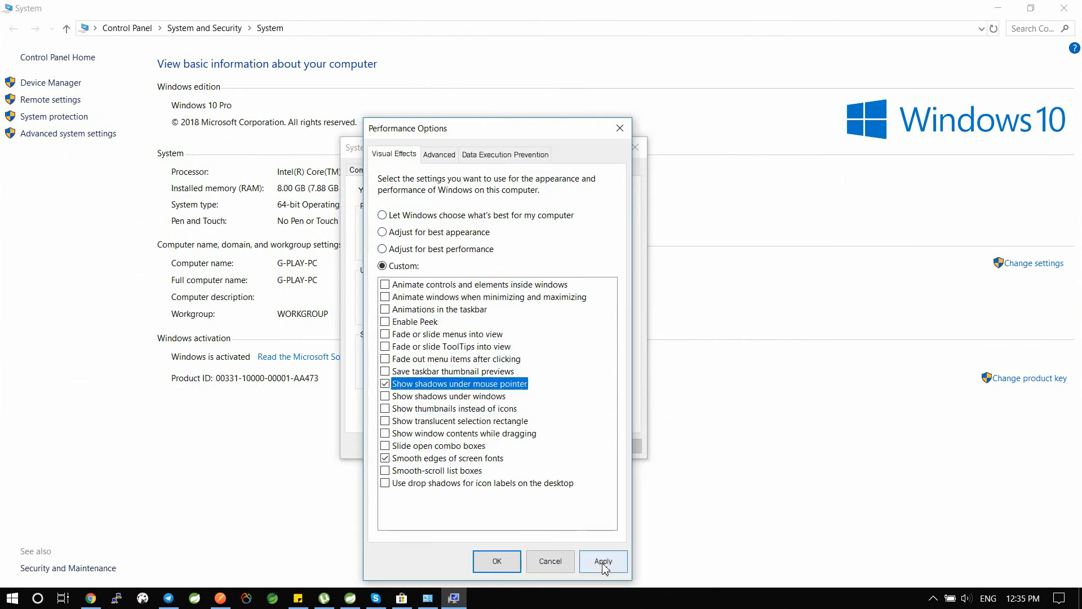
click(497, 561)
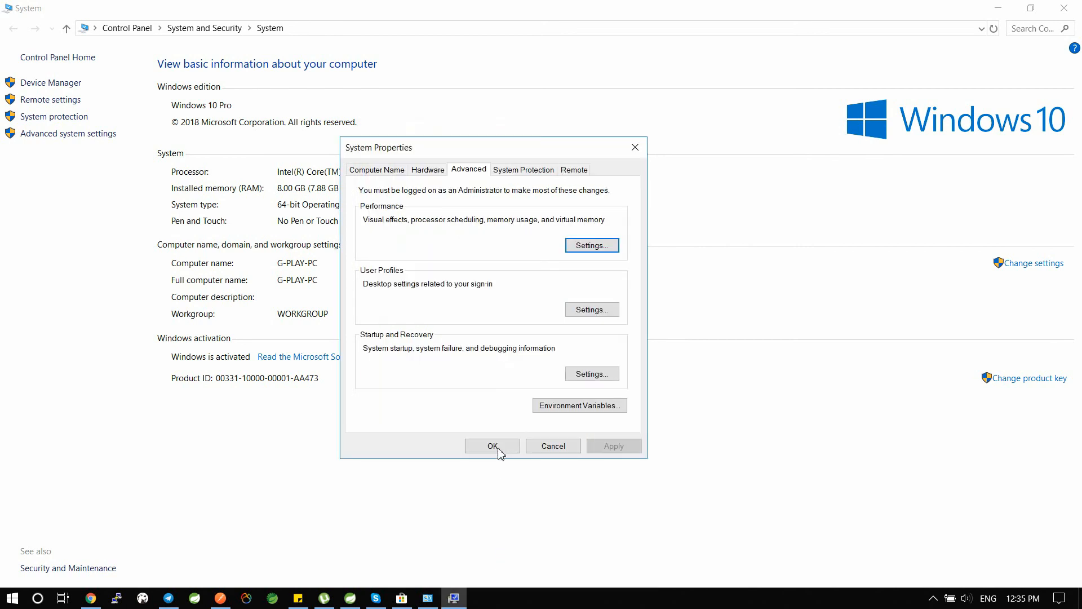
click(494, 447)
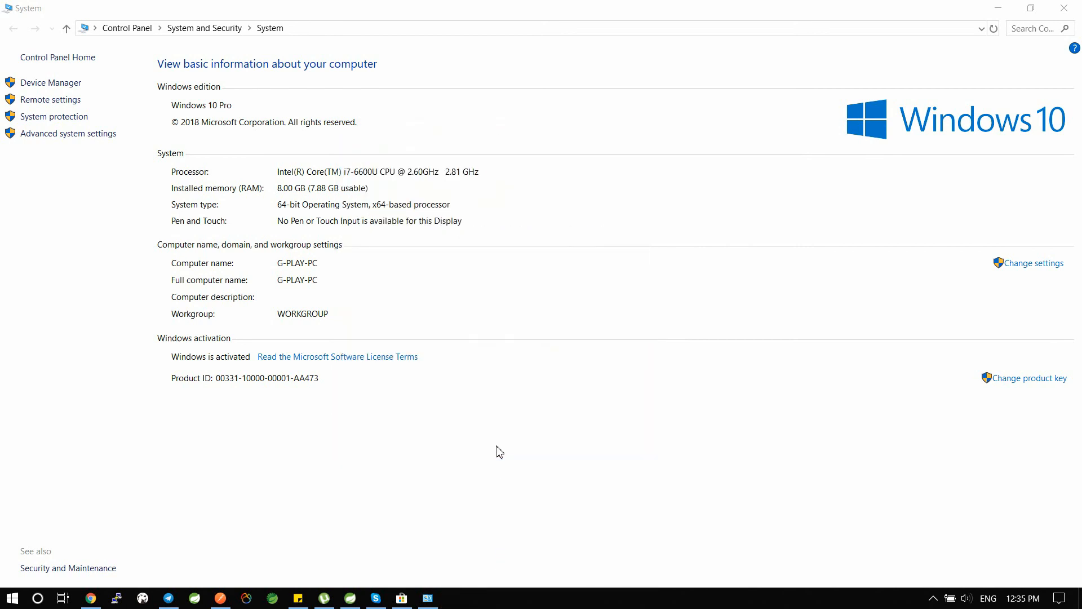